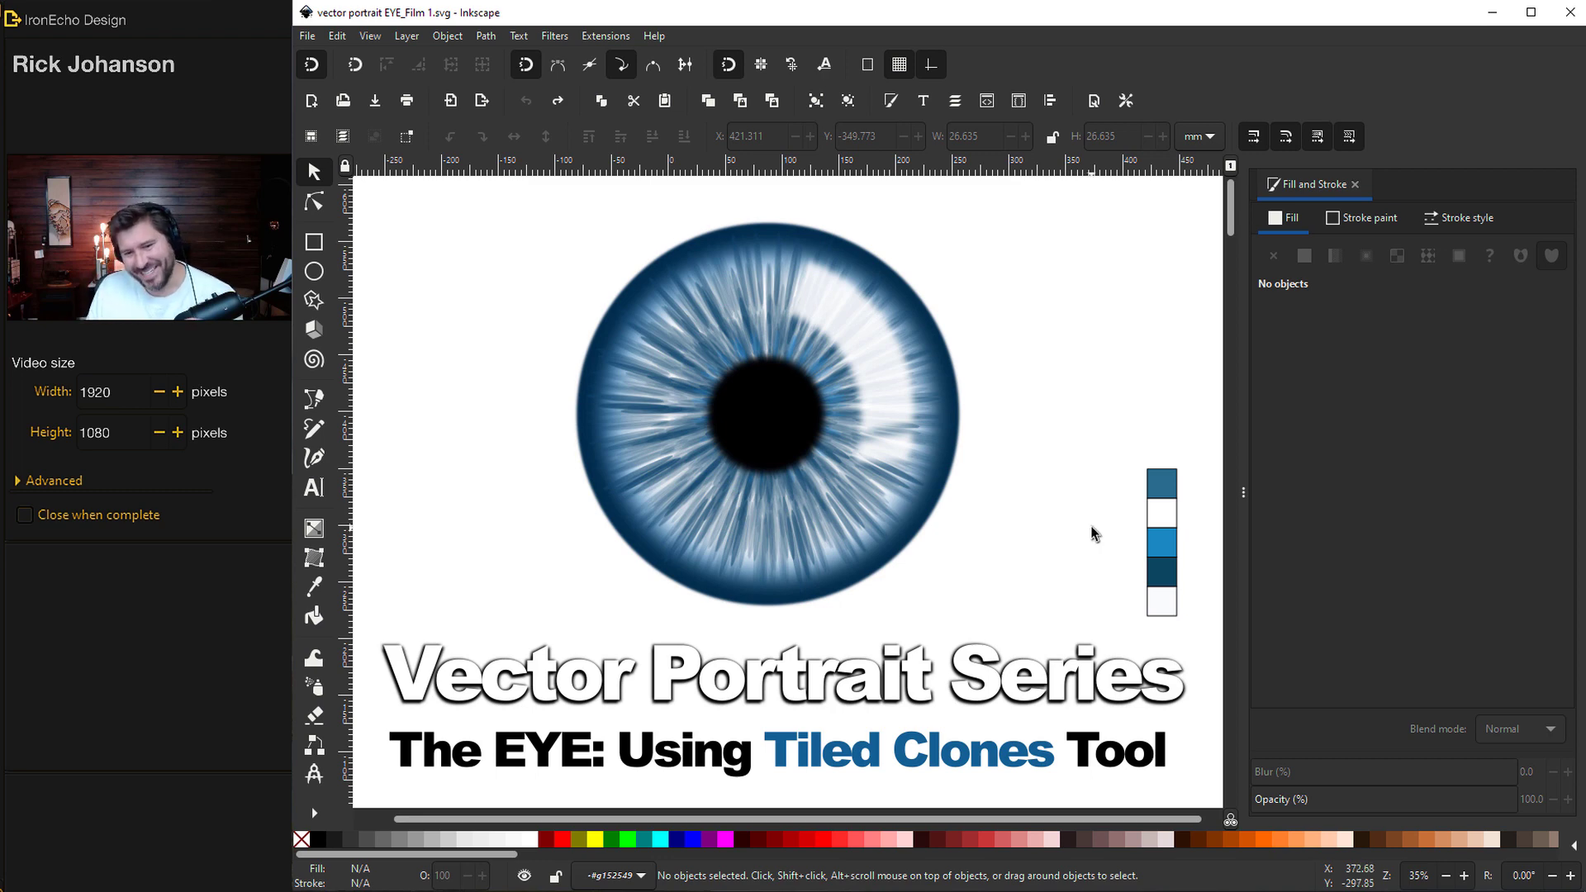
Step: Select the yellow square under Absolute Beginner Setting and open the Create Tiled Clones dialog for it
scroll(1093, 537, "down", 15)
scroll(1092, 533, "down", 12)
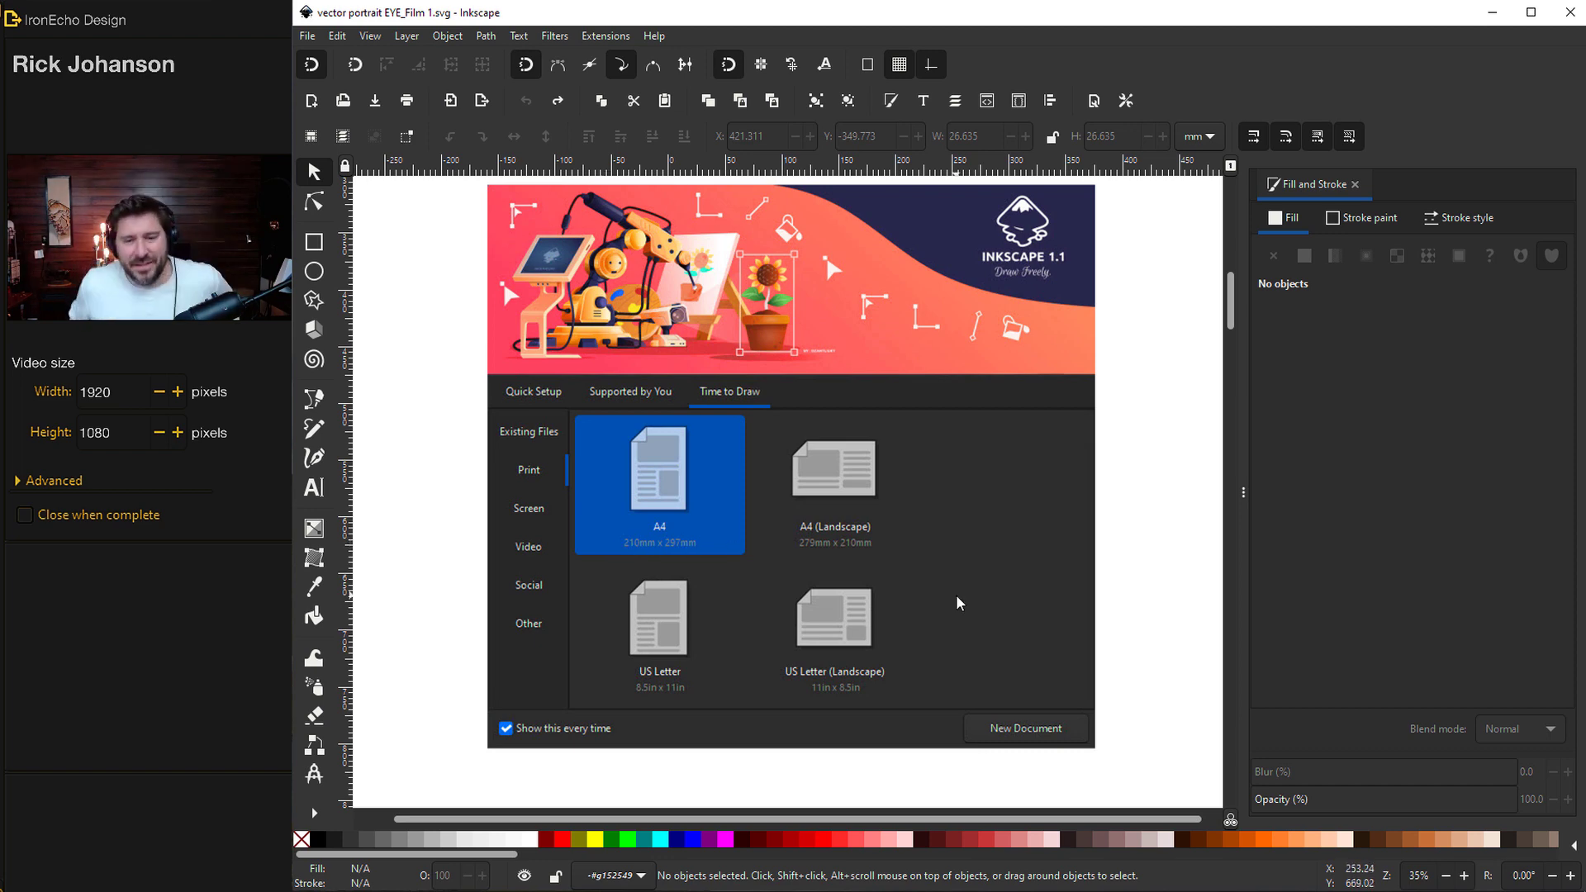
scroll(941, 588, "down", 15)
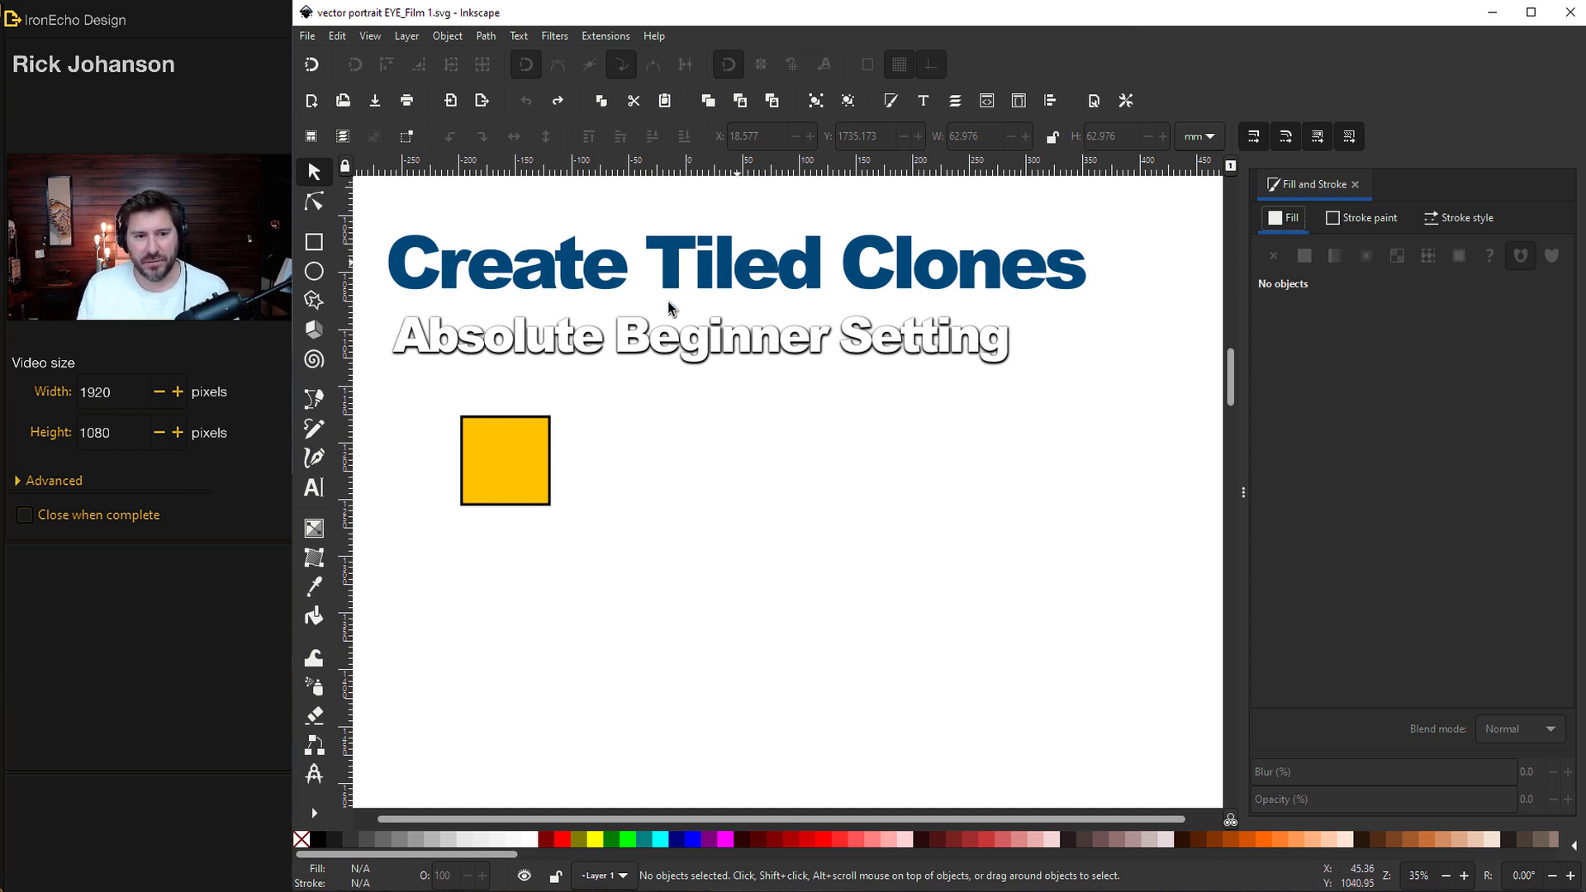
left_click(519, 451)
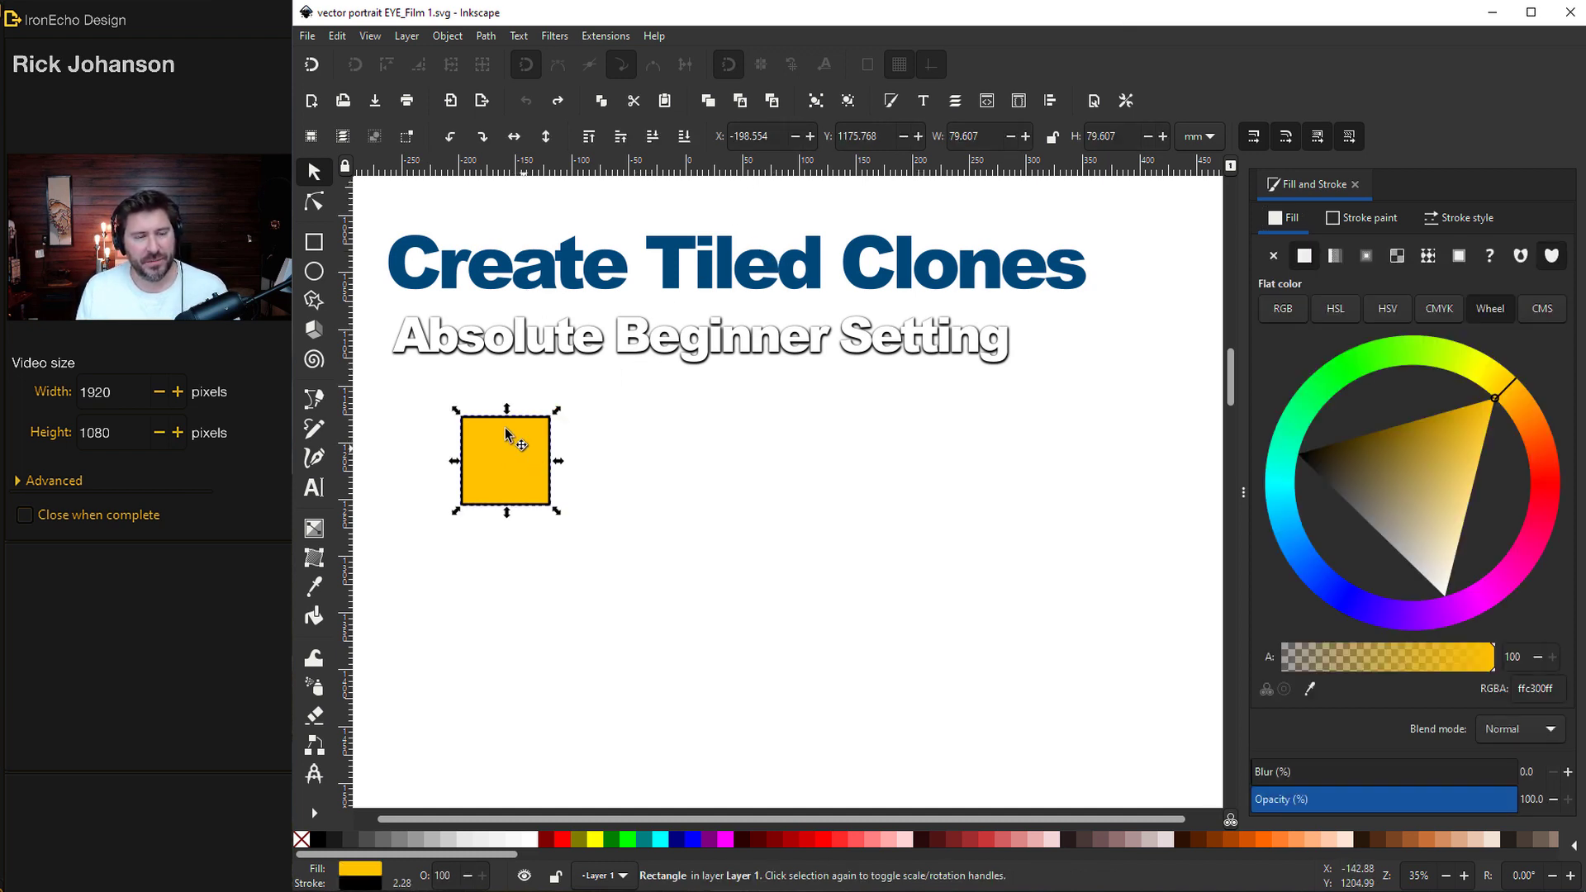
left_click(337, 36)
mouse_move(496, 286)
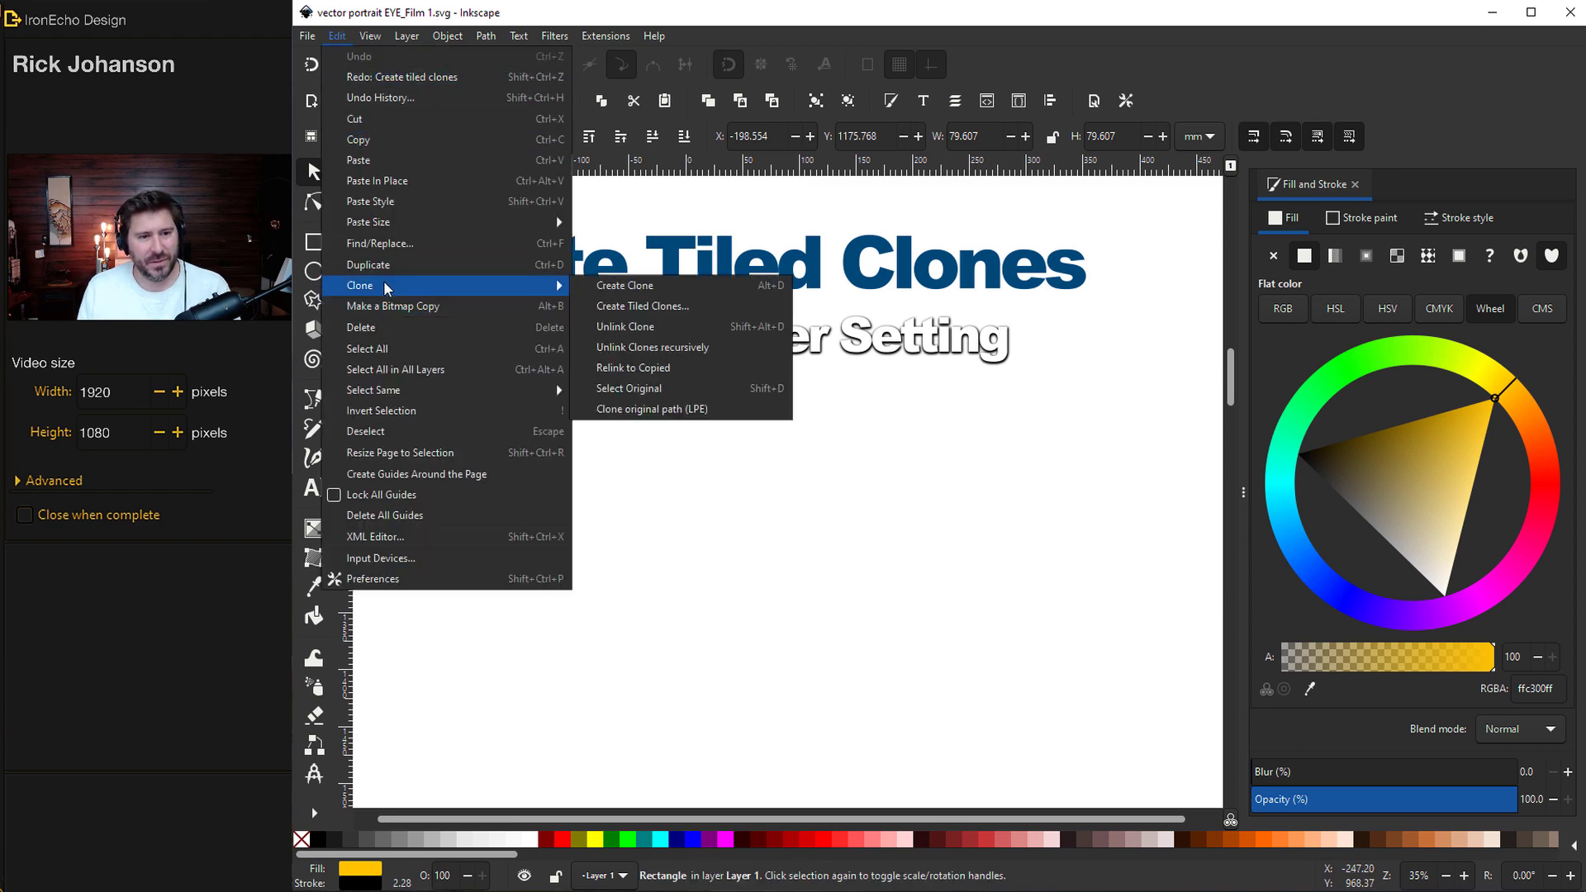
left_click(628, 307)
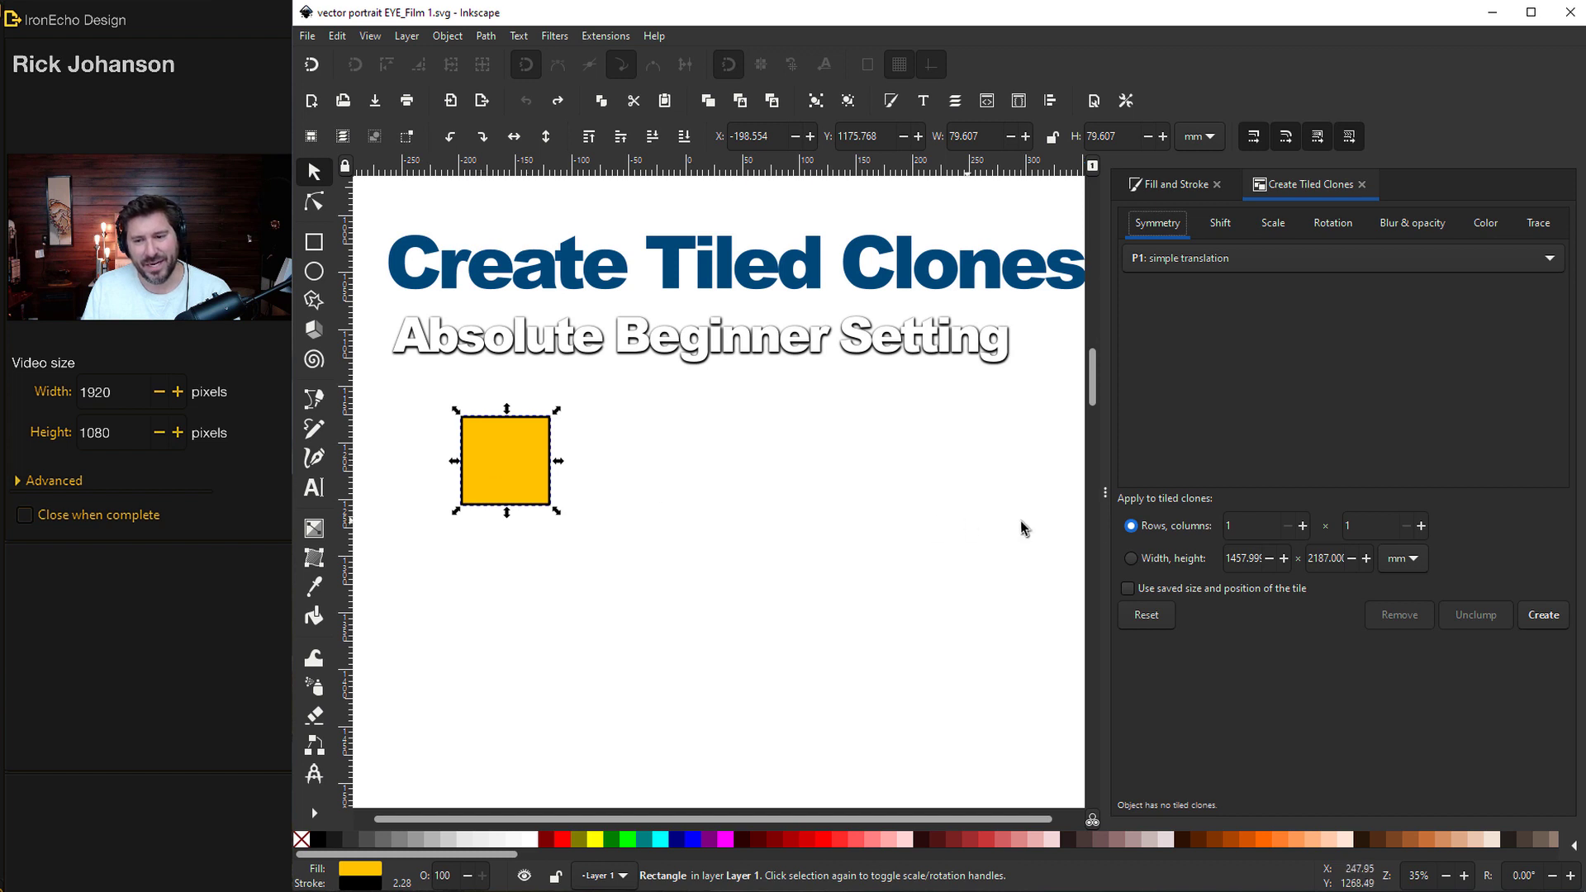
Step: Set the tiling to 4 rows and 4 columns and create the clones of the yellow square
double_click(1247, 528)
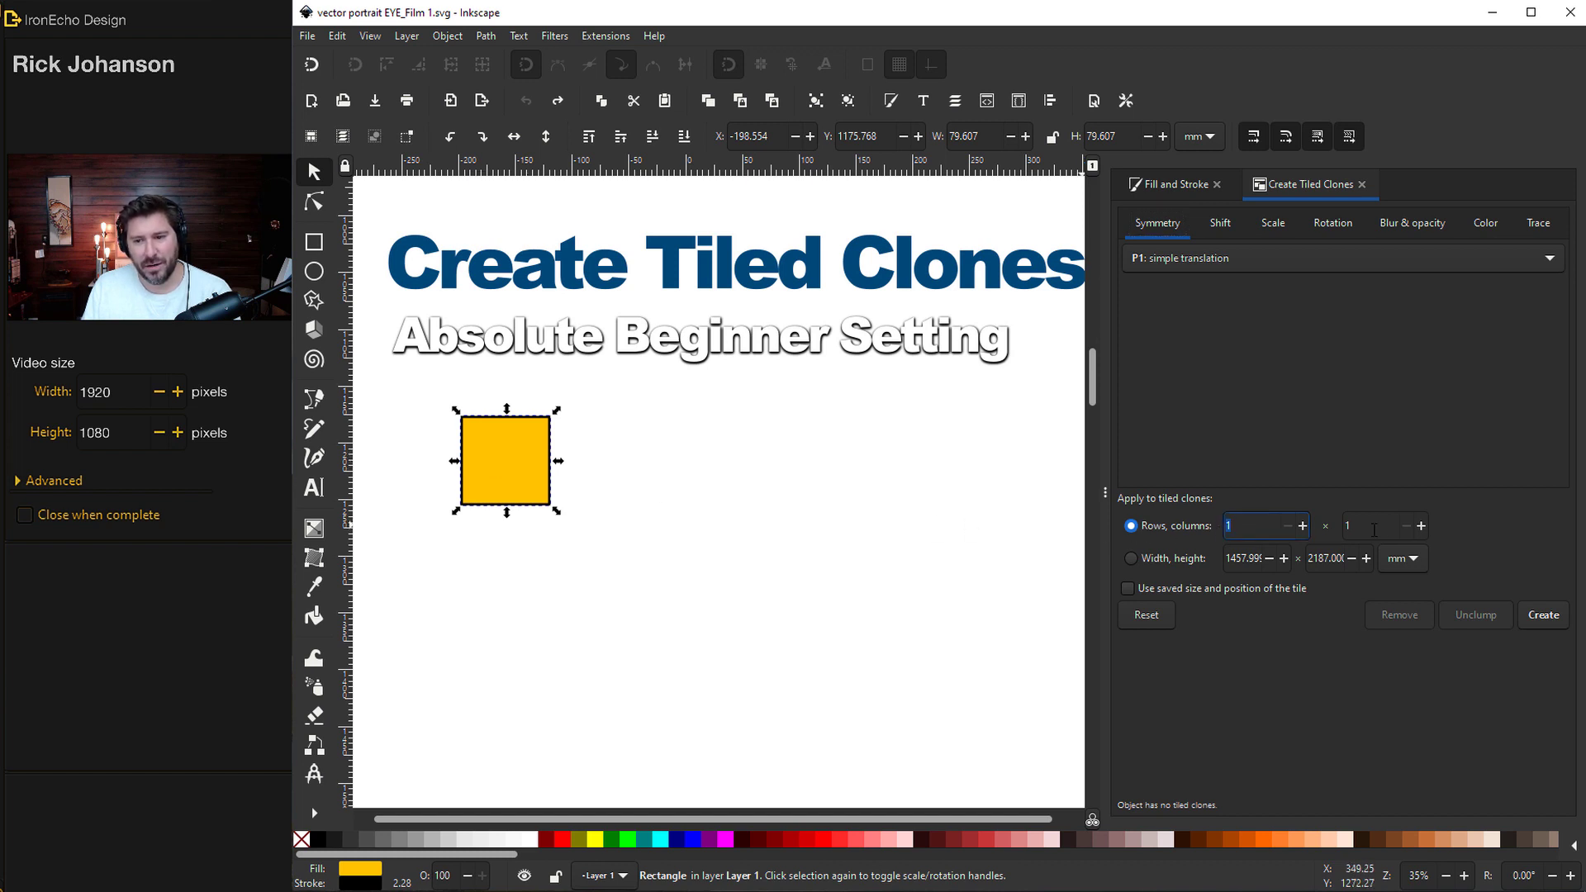
key("Tab")
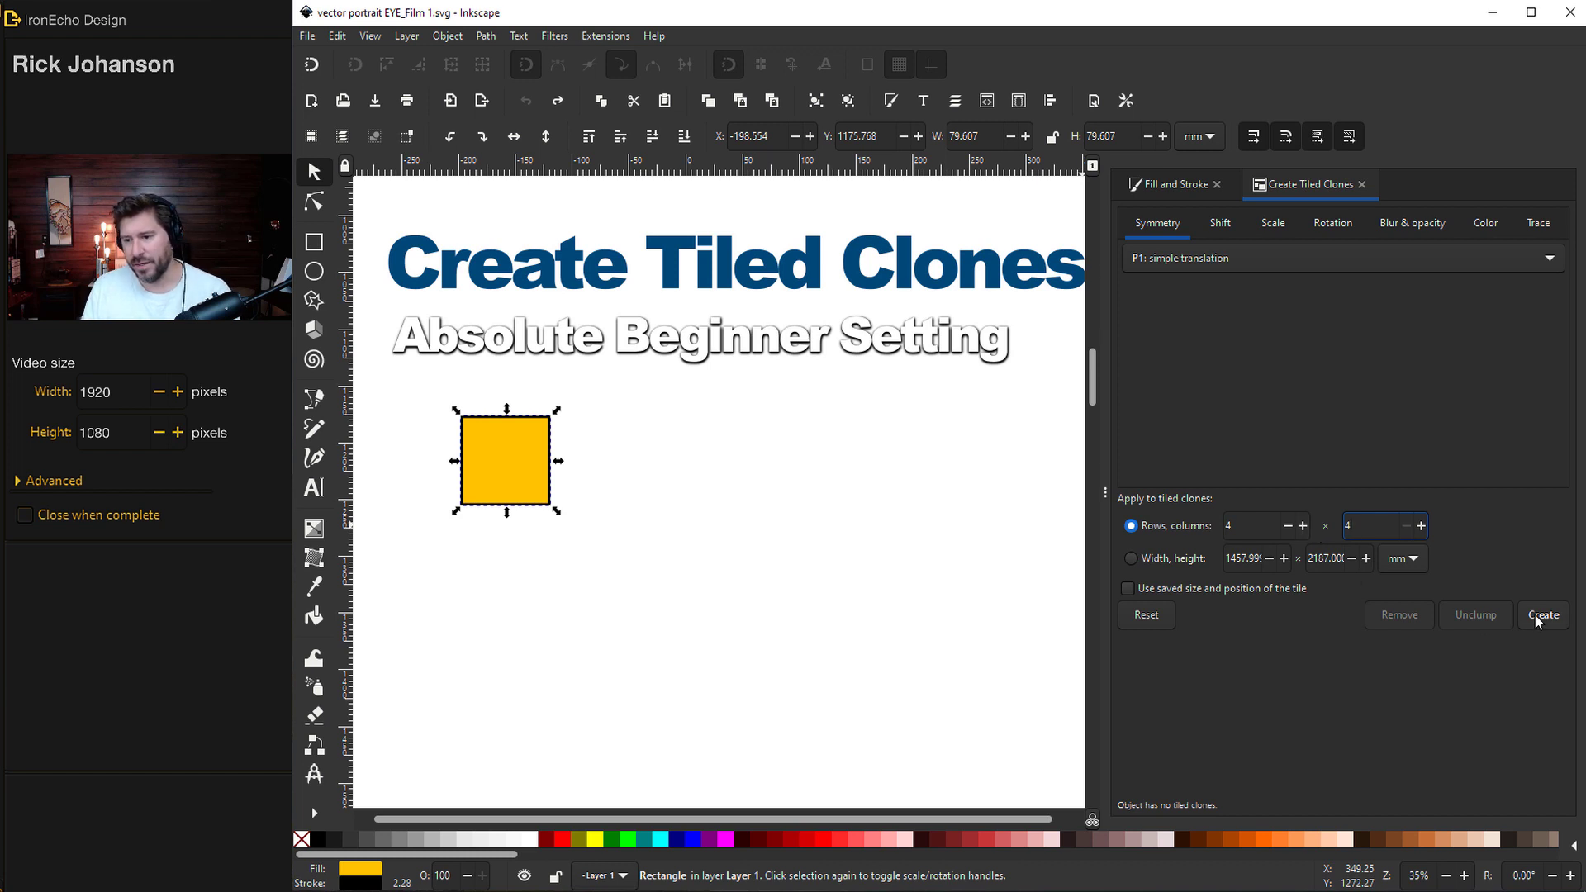
left_click(1541, 616)
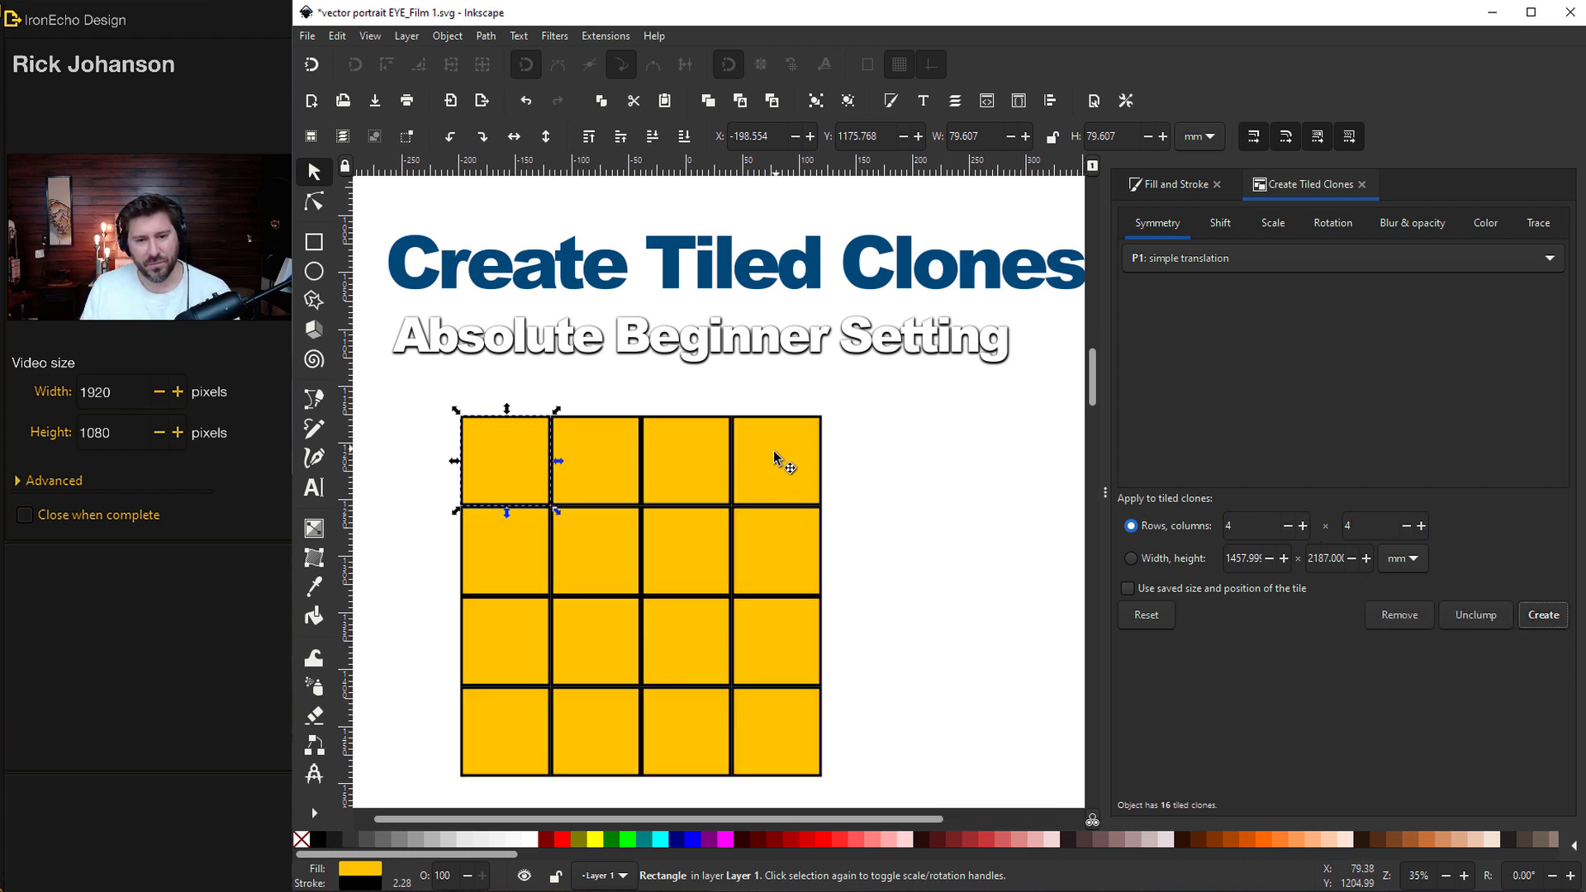
Step: Delete the duplicate clone lying on top of the original square, and move the original slightly up and left off the grid
left_click_drag(523, 459, 915, 461)
key("Delete")
left_click(532, 461)
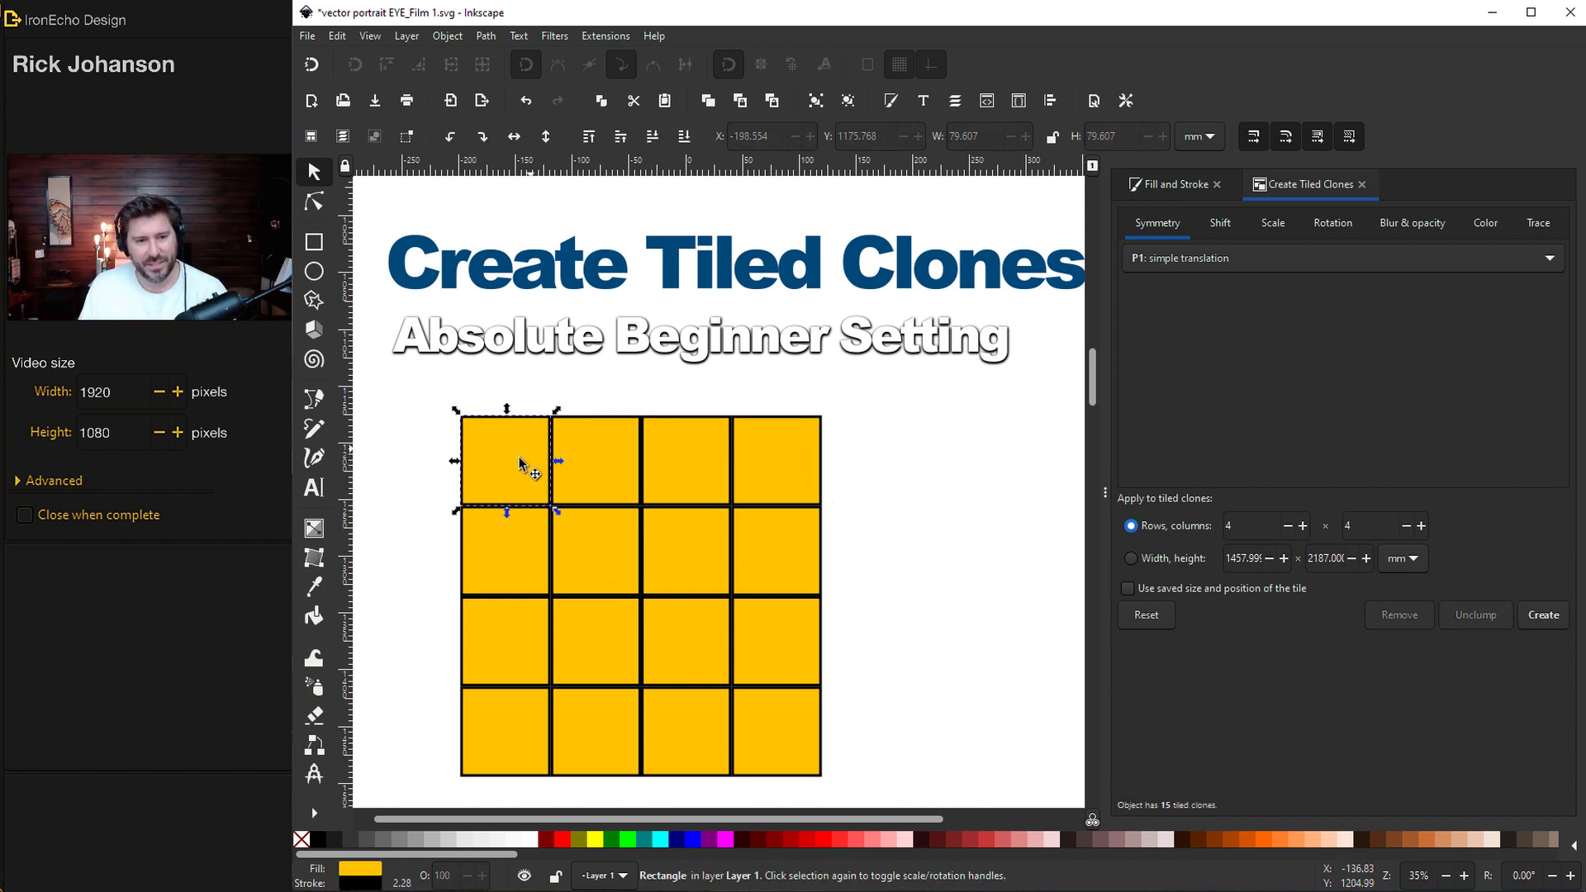
left_click_drag(521, 463, 487, 434)
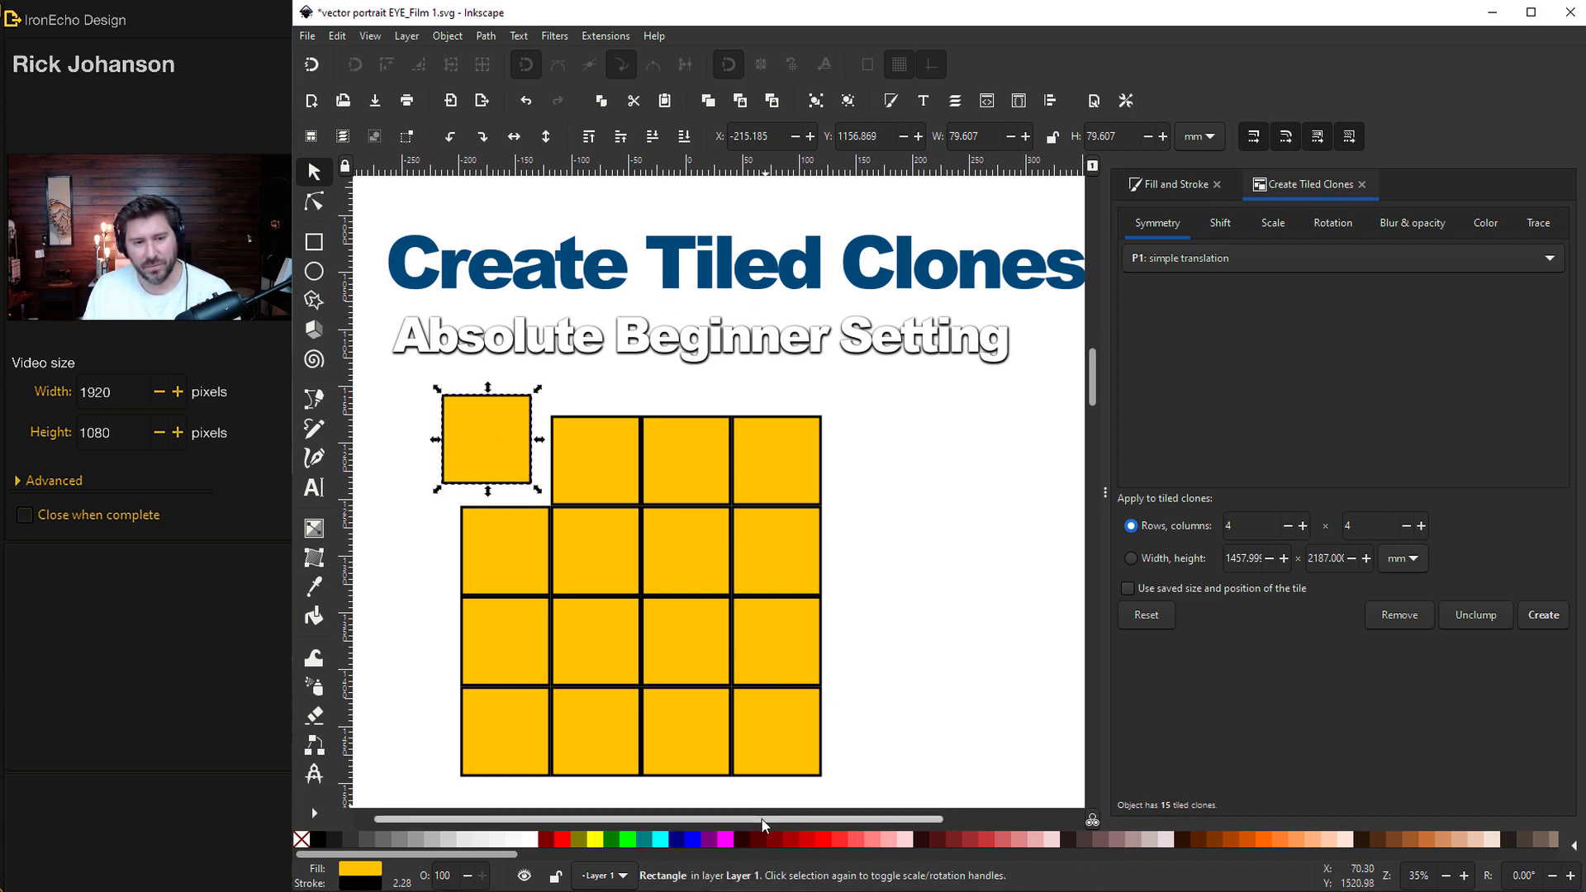
Step: Change the original square's fill to orange ff8e00ff and scale it down to about 60 mm wide
scroll(775, 818, "right", 1)
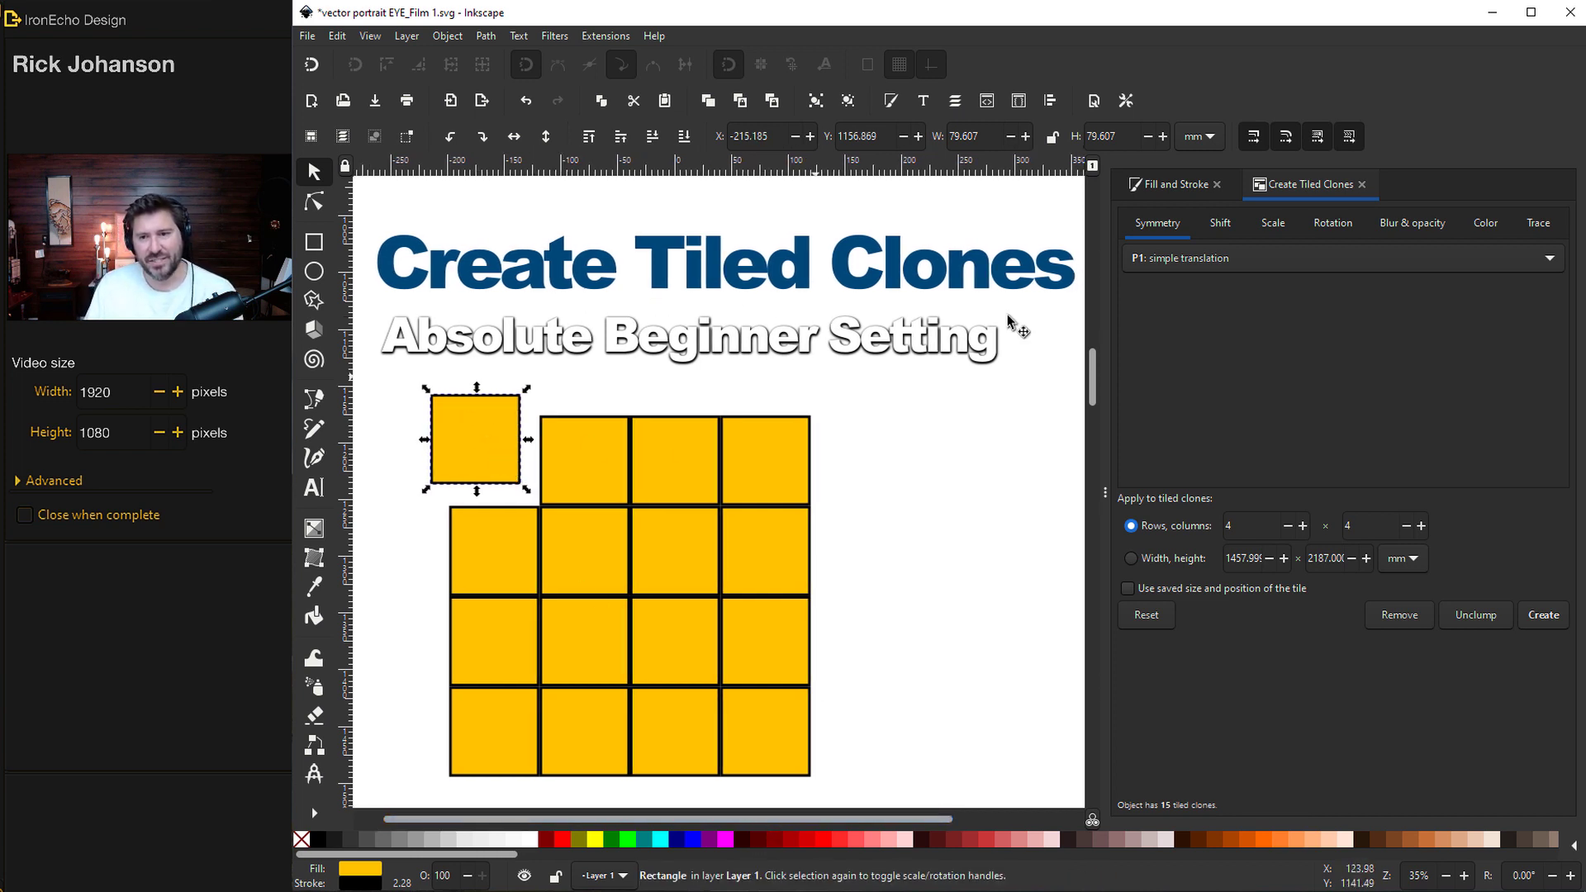
left_click(1174, 186)
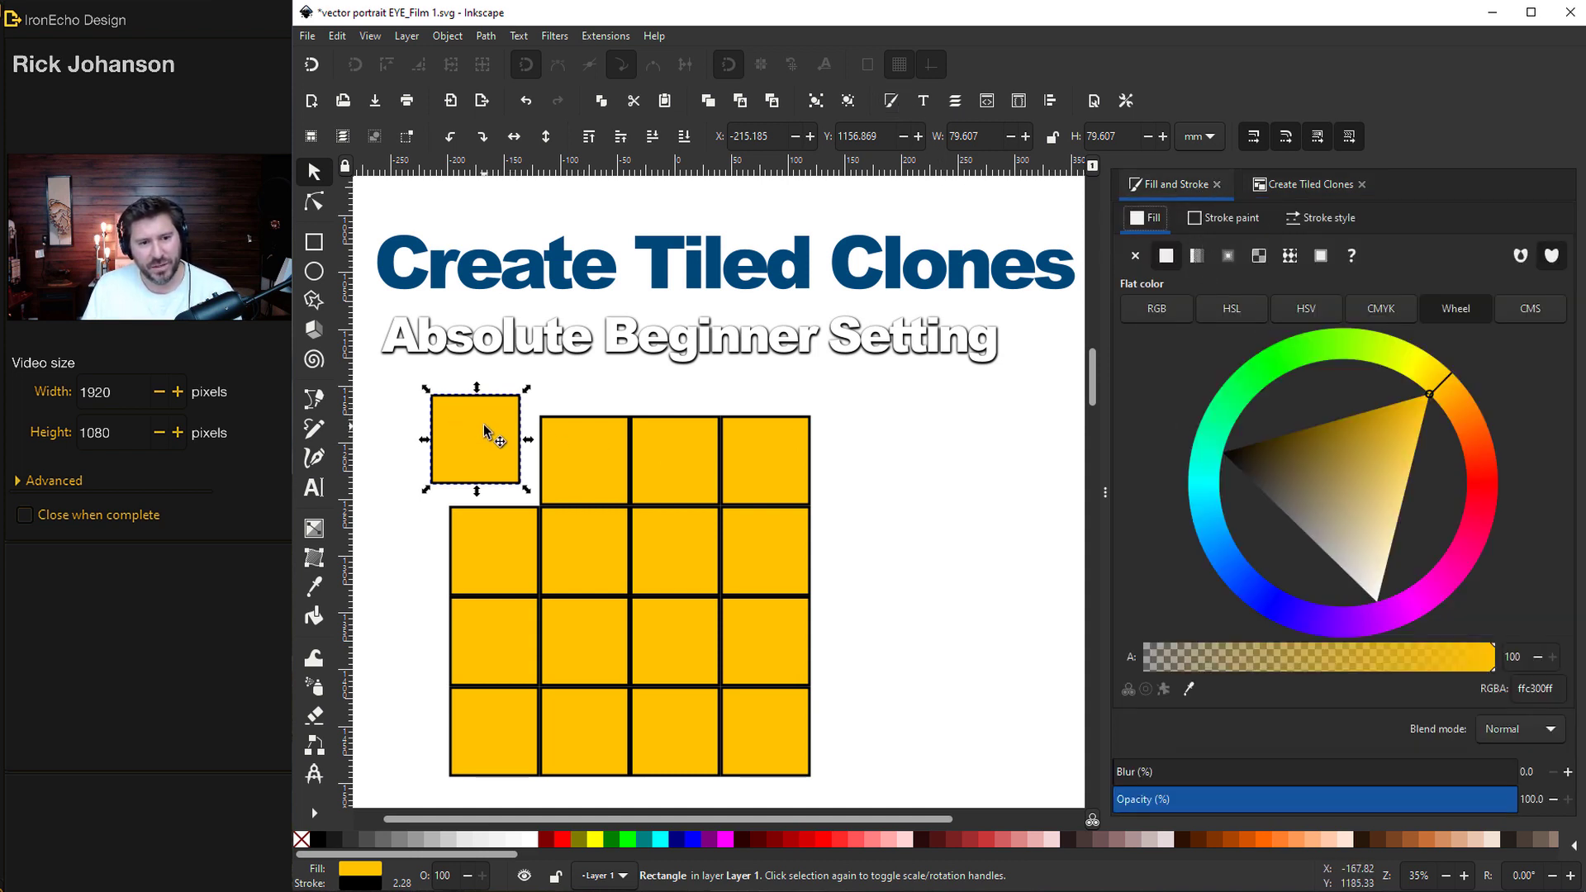
mouse_move(1436, 383)
left_mouse_down()
mouse_move(1470, 471)
mouse_move(1370, 553)
mouse_move(1346, 553)
mouse_move(1455, 512)
mouse_move(1472, 413)
mouse_move(1380, 364)
mouse_move(1457, 424)
mouse_move(1465, 452)
mouse_move(1446, 415)
left_mouse_up()
left_click_drag(526, 388, 513, 402)
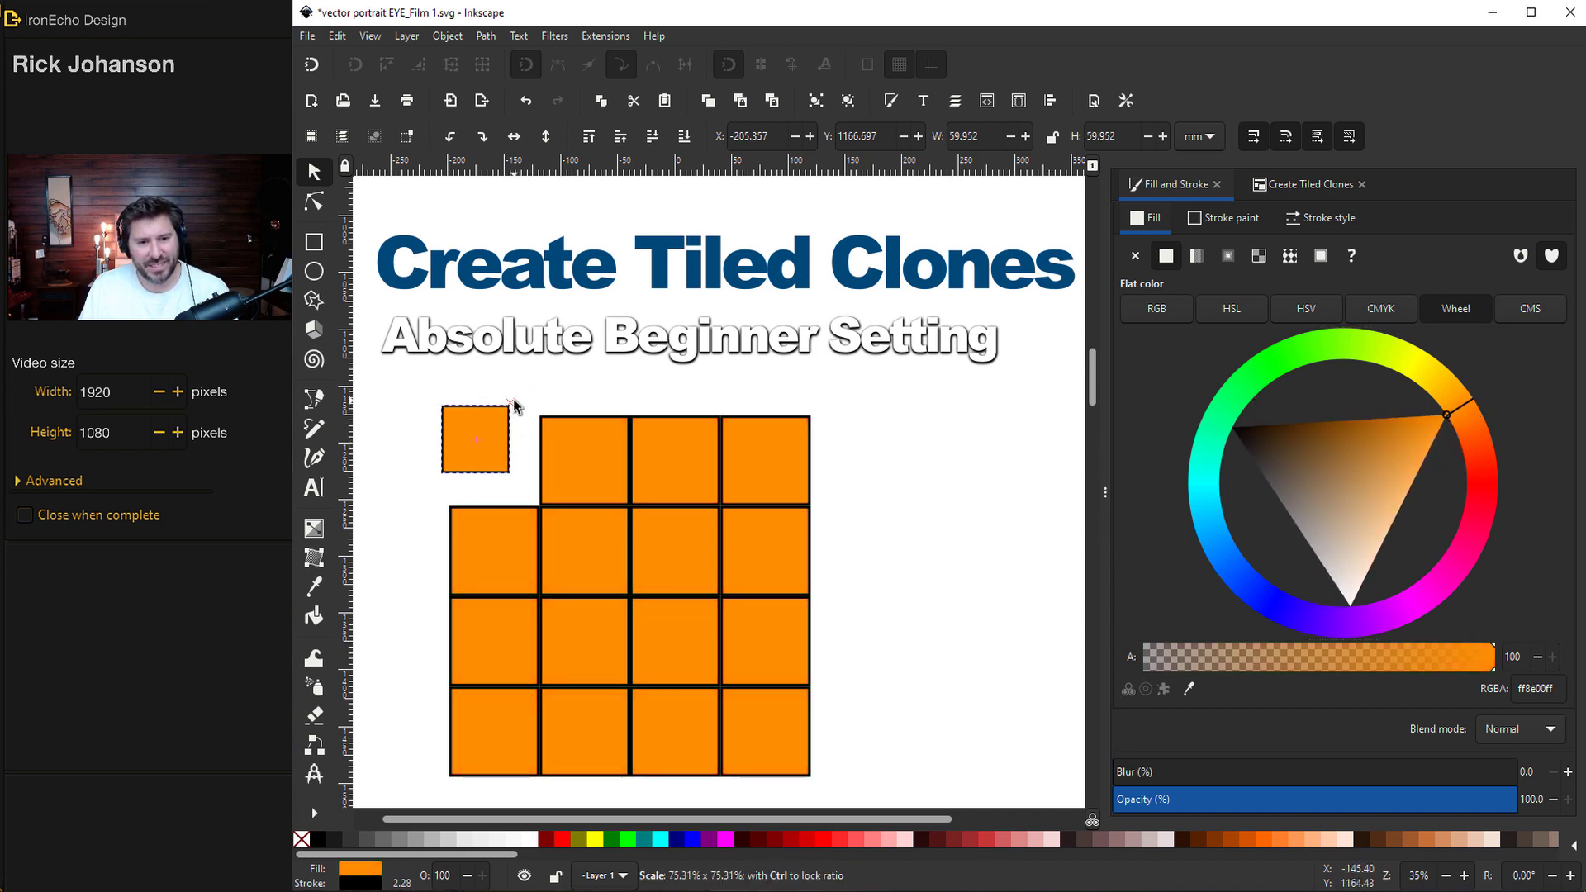
Step: Rotate the original square counterclockwise so that its clones rotate with it, and deselect it
left_click(499, 450)
left_click_drag(518, 489, 529, 463)
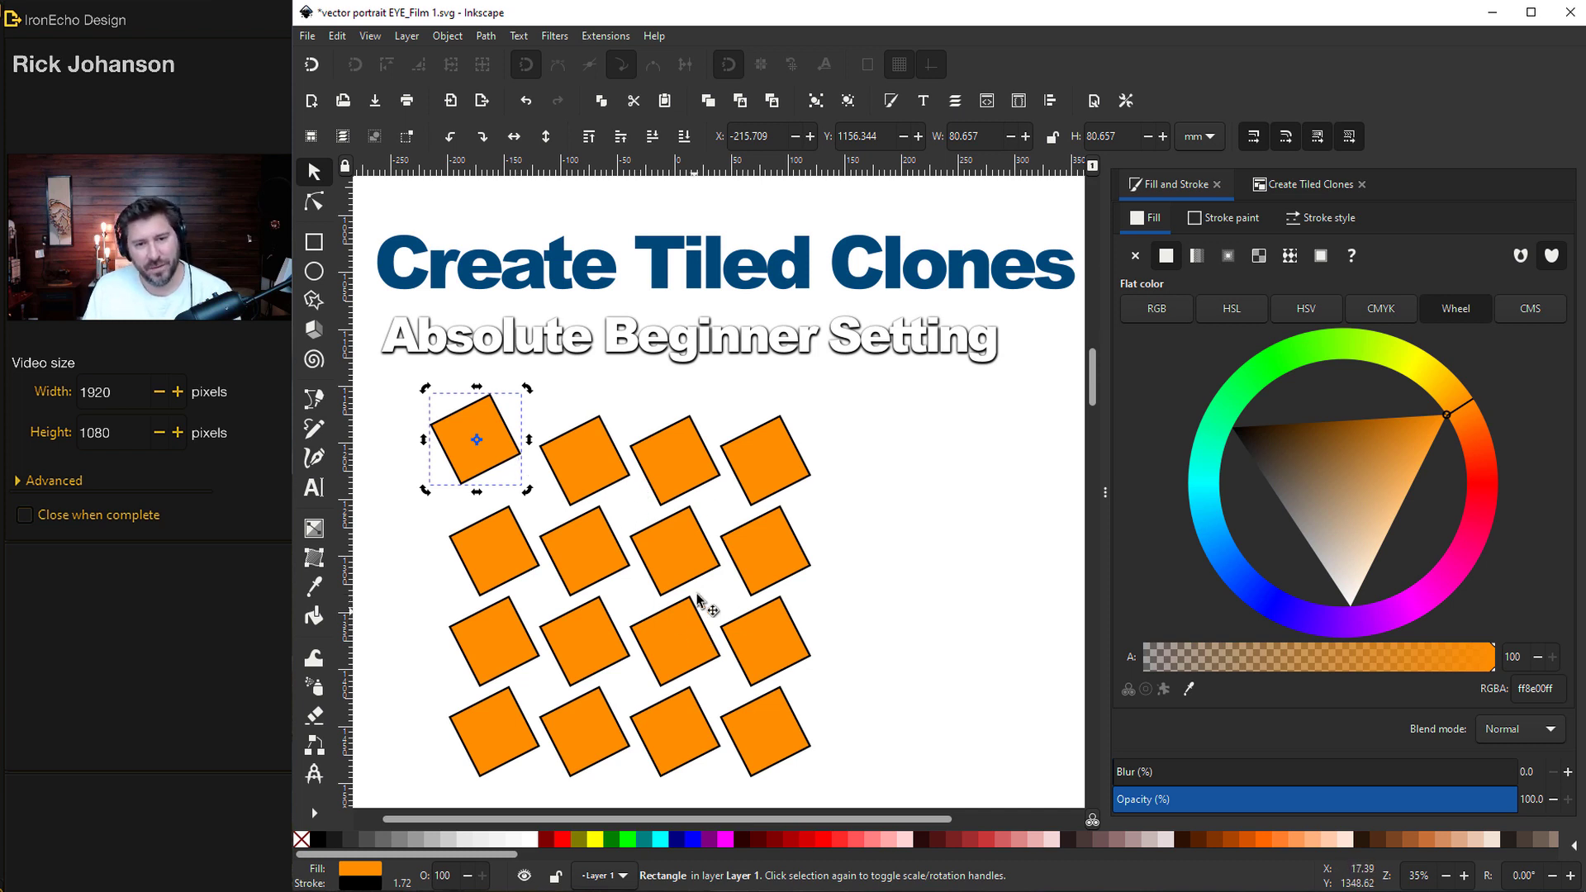
left_click(906, 411)
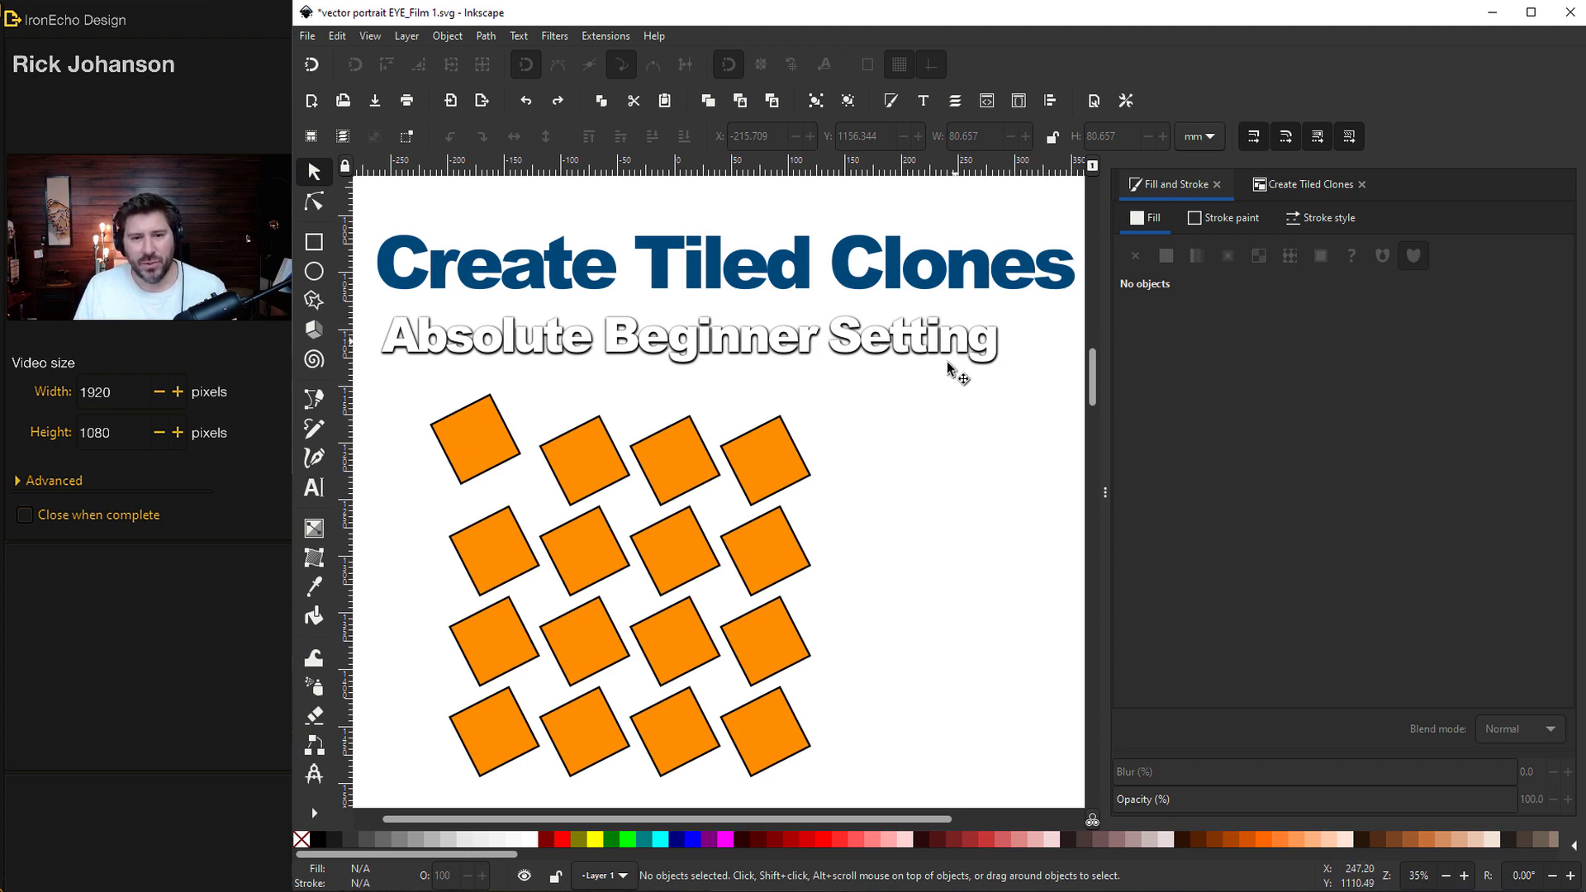
Step: Select the yellow square under Adding a Shift and bring up its tiled clones settings
scroll(925, 420, "down", 5)
scroll(926, 420, "down", 11)
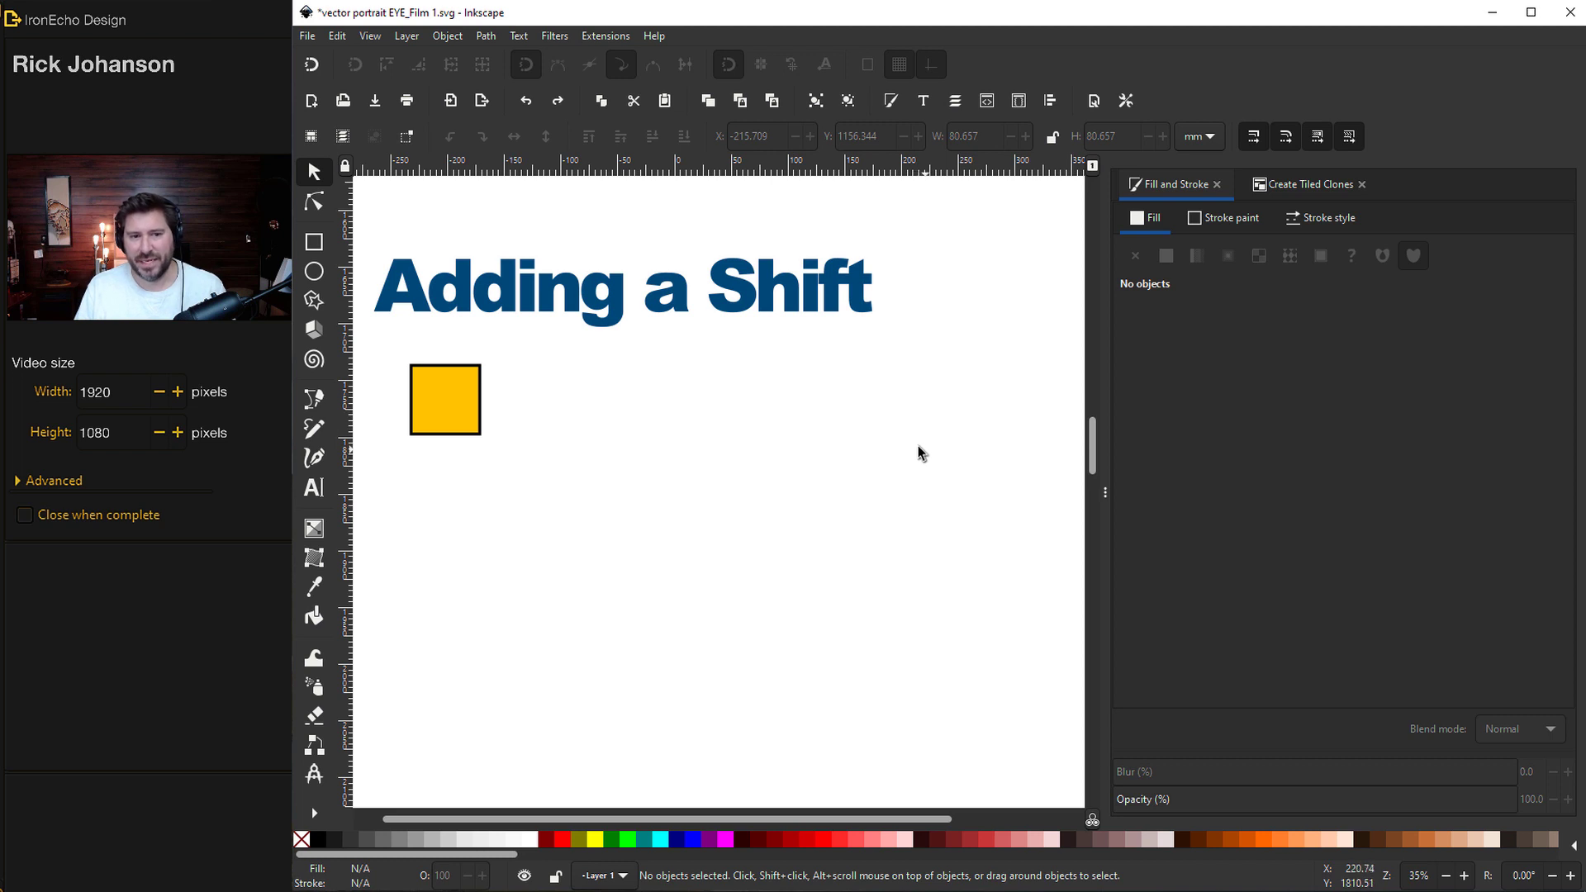
left_click(468, 394)
scroll(541, 417, "down", 2)
scroll(532, 415, "up", 2)
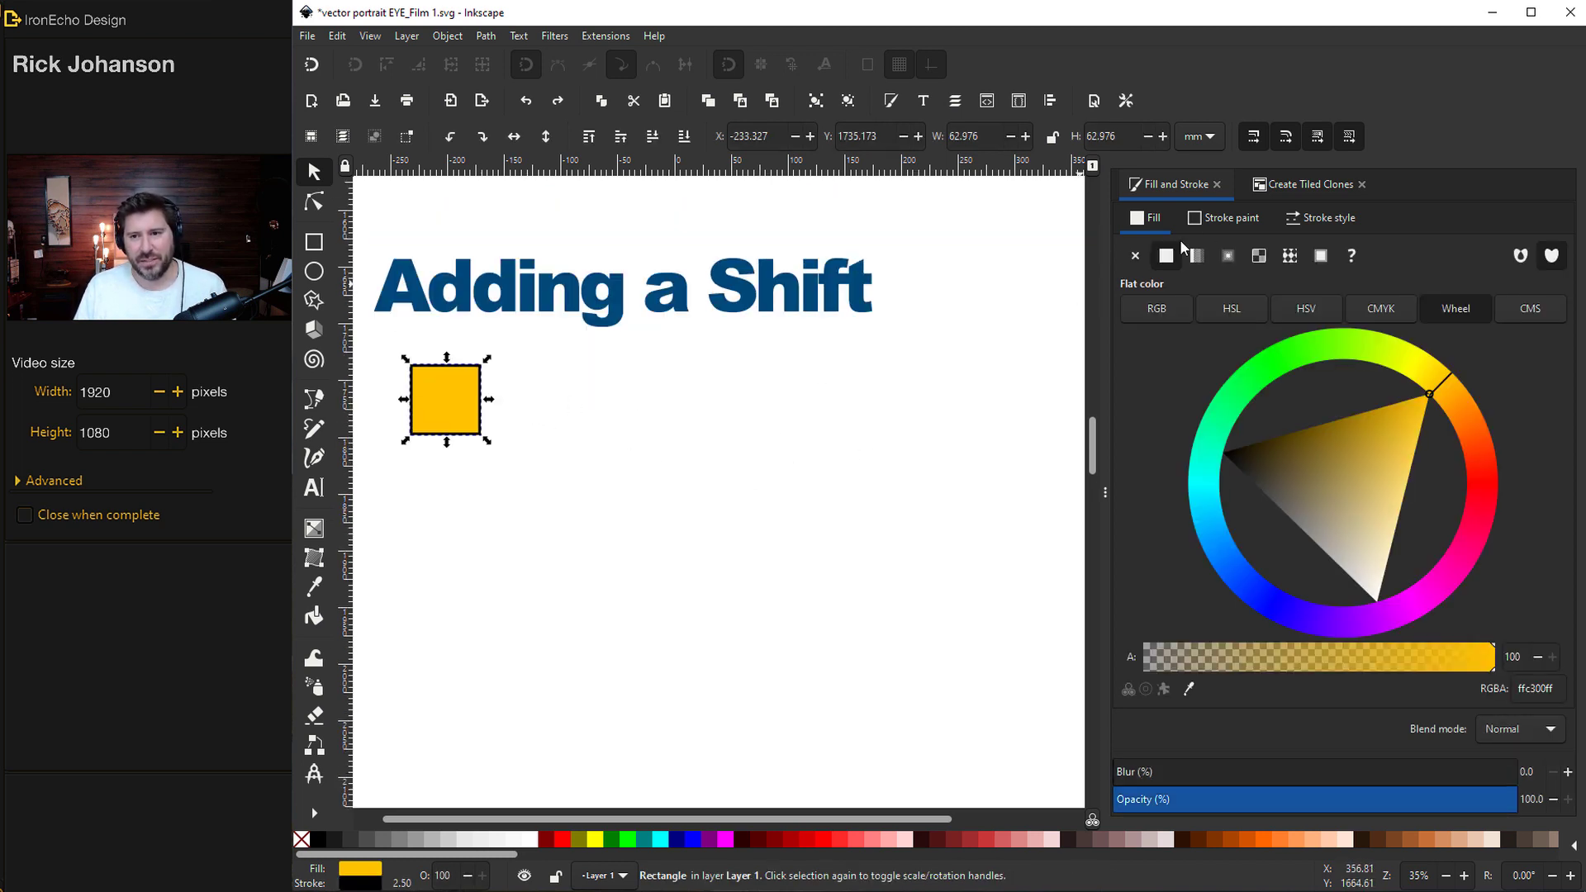
left_click(1279, 188)
left_click(1163, 224)
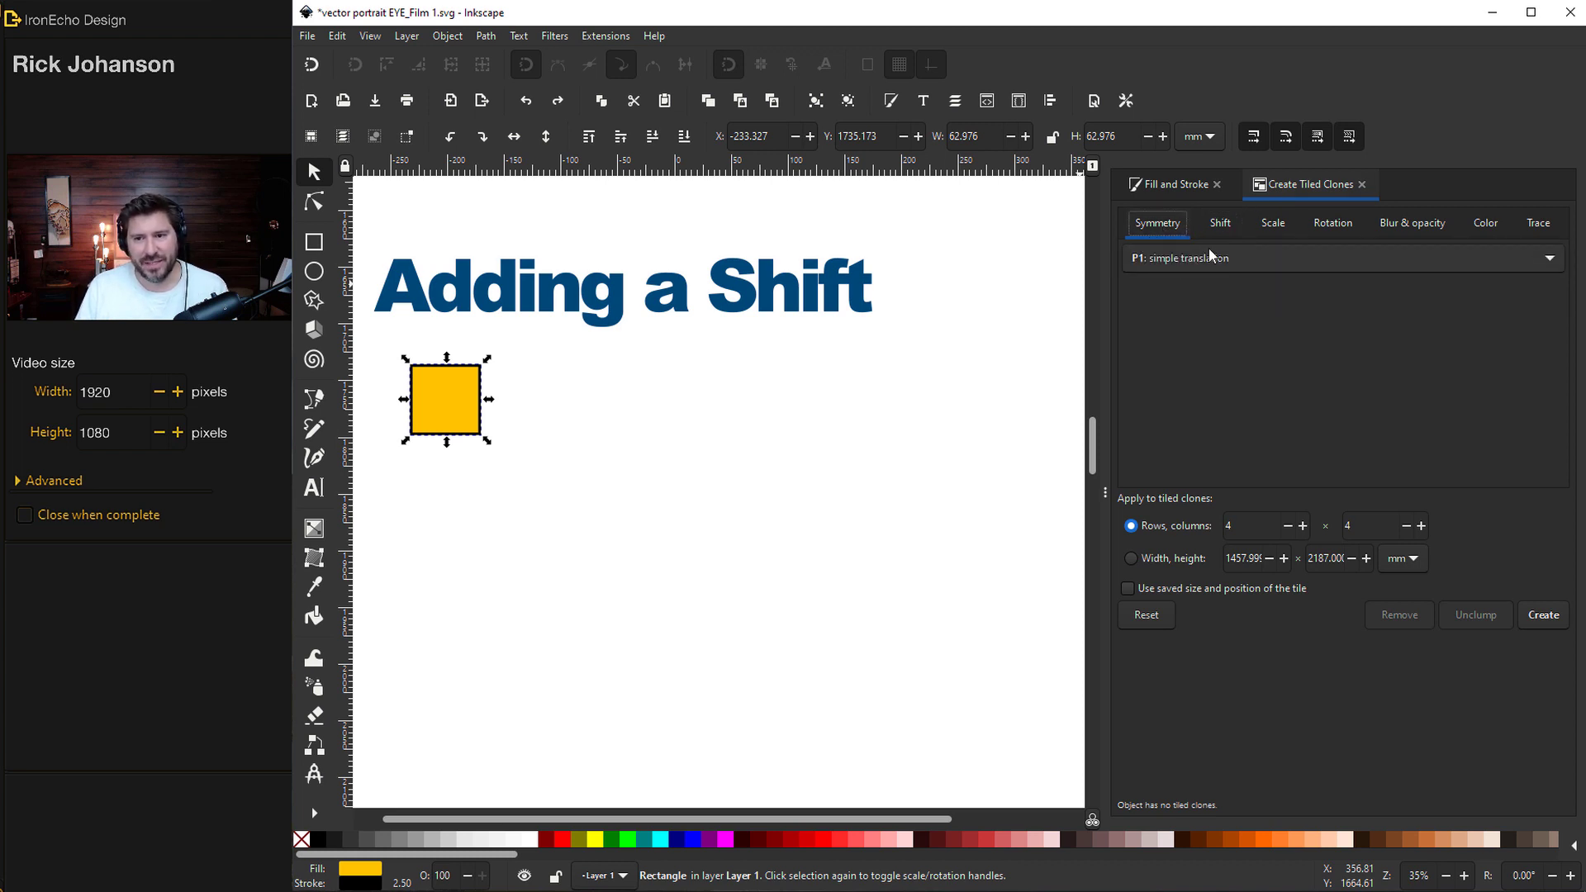
Step: Set Shift Y per row and Shift X per column to 100% and create the 4 × 4 tiled clones
left_click(1222, 226)
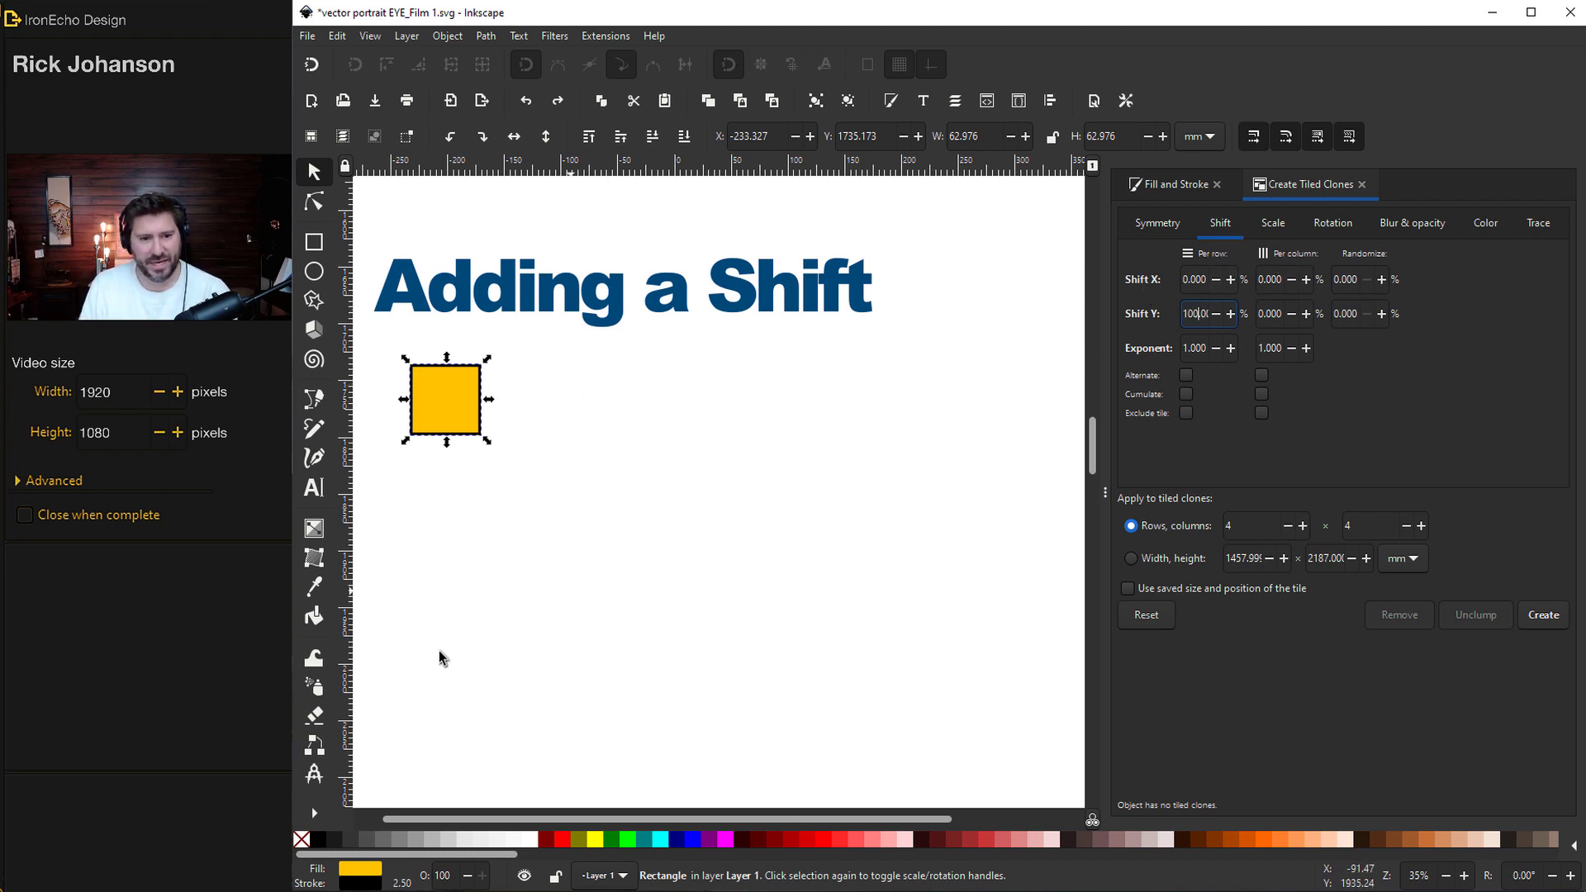
left_click(1259, 279)
type("10")
left_click(476, 409)
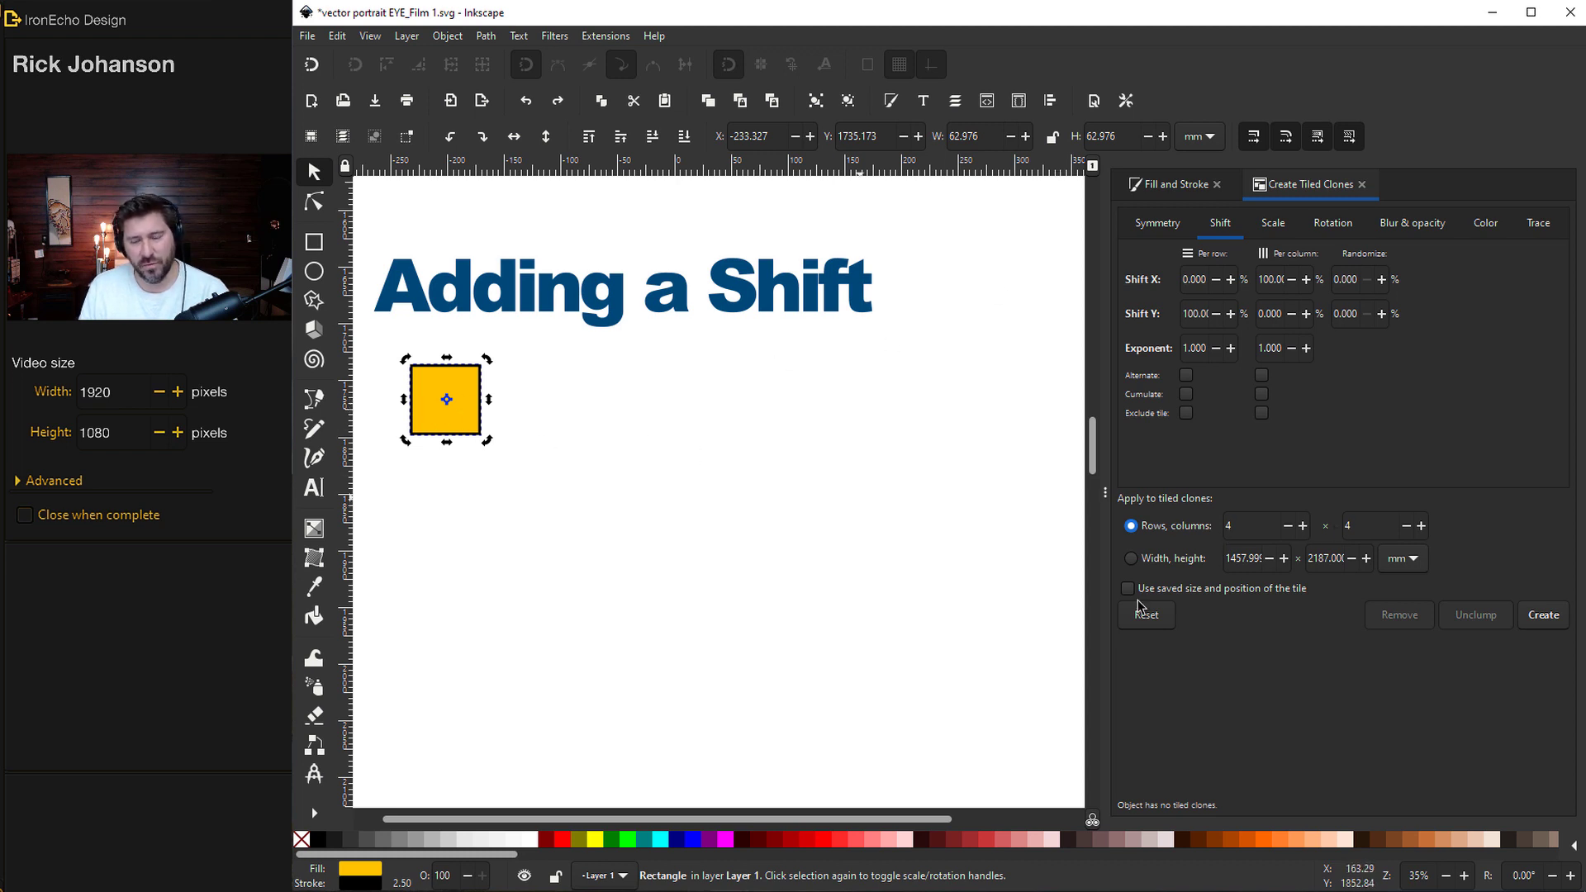
left_click(1543, 616)
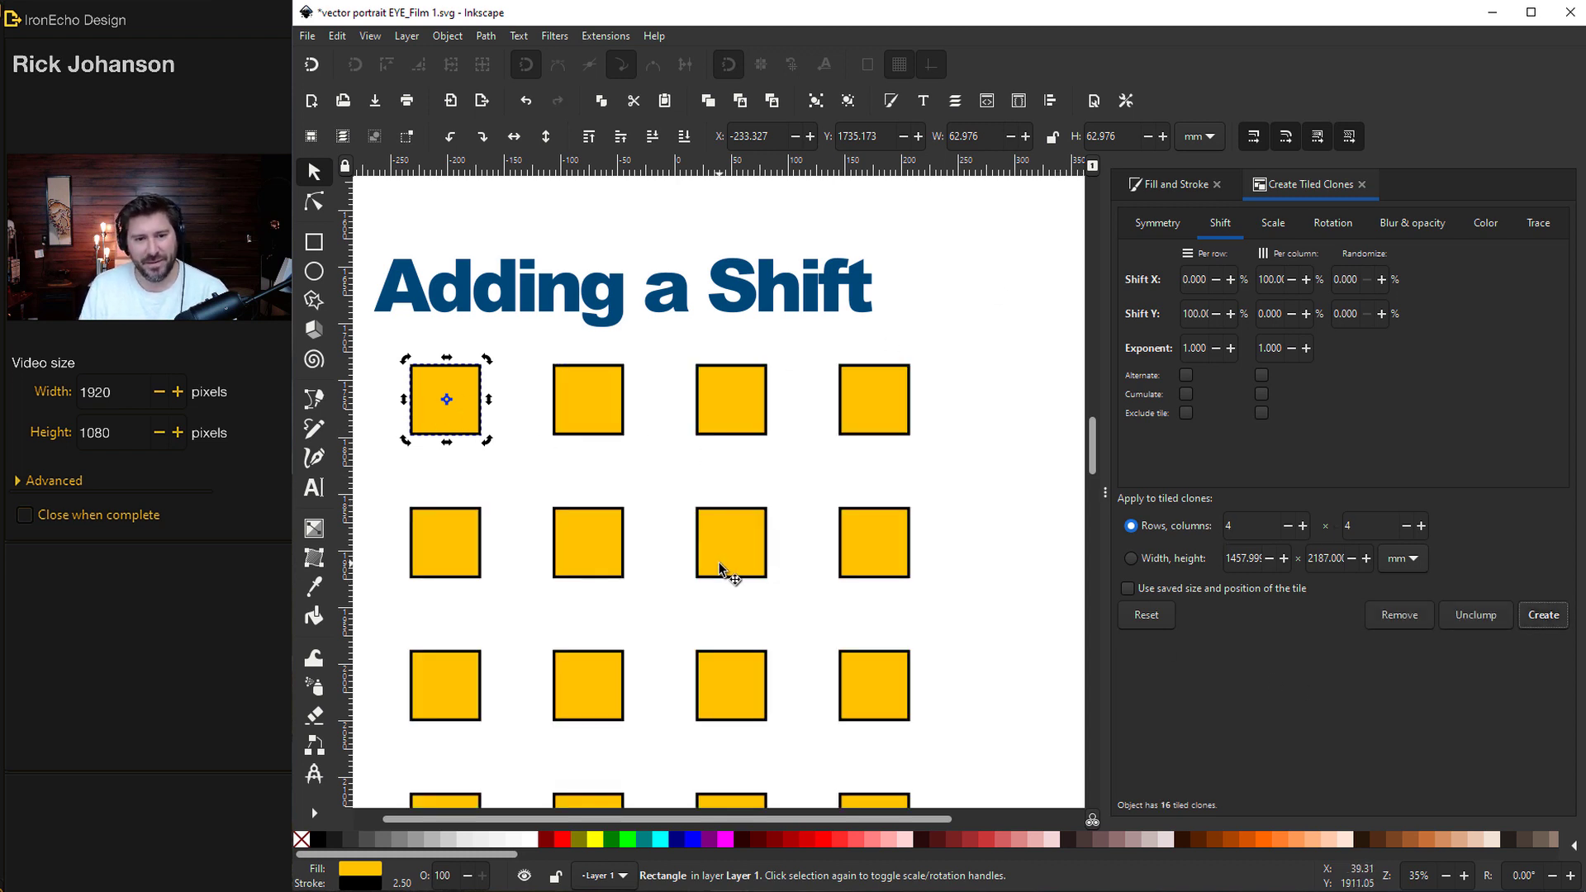
Step: Move the duplicate clone off the original square of the spaced grid and remove it
scroll(725, 568, "down", 2)
left_click_drag(479, 365, 991, 405)
key("ctrl+z")
Step: Change the original square's fill to pink ff009fff and move it slightly up and right out of the grid alignment
left_click(443, 326)
left_click(1157, 189)
mouse_move(1437, 394)
left_mouse_down()
mouse_move(1457, 413)
mouse_move(1453, 570)
left_mouse_up()
key("shift+s")
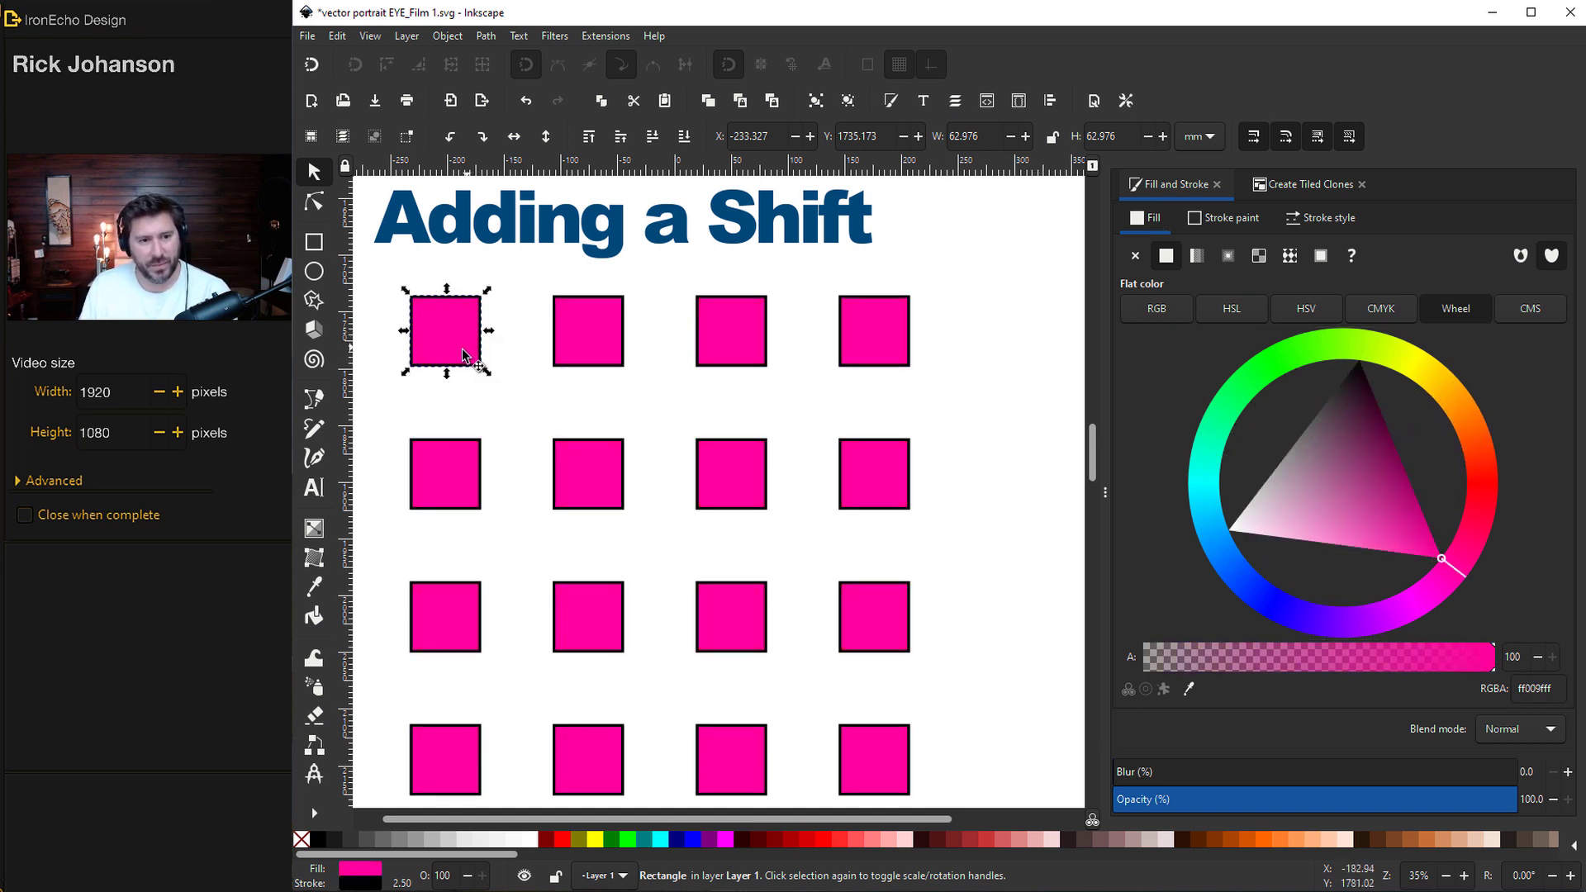
mouse_move(449, 340)
left_mouse_down()
mouse_move(509, 315)
mouse_move(519, 334)
mouse_move(463, 373)
mouse_move(453, 408)
mouse_move(458, 335)
left_mouse_up()
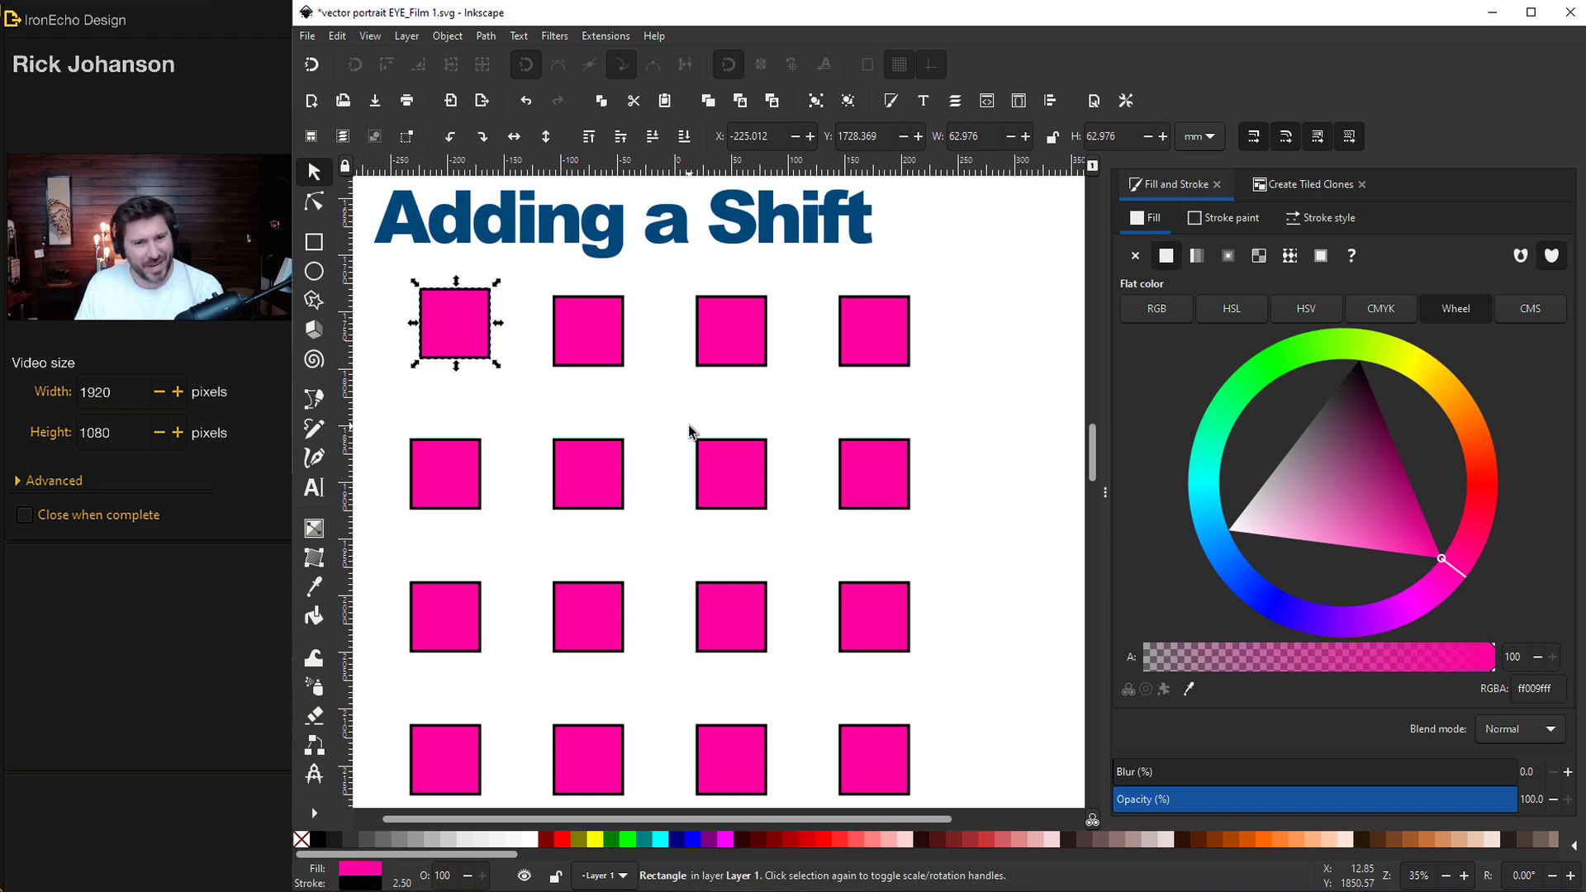
Step: Set the tiled clones' Shift Y per row and Shift X per column to -100%, following the eye settings reference
scroll(642, 445, "down", 10)
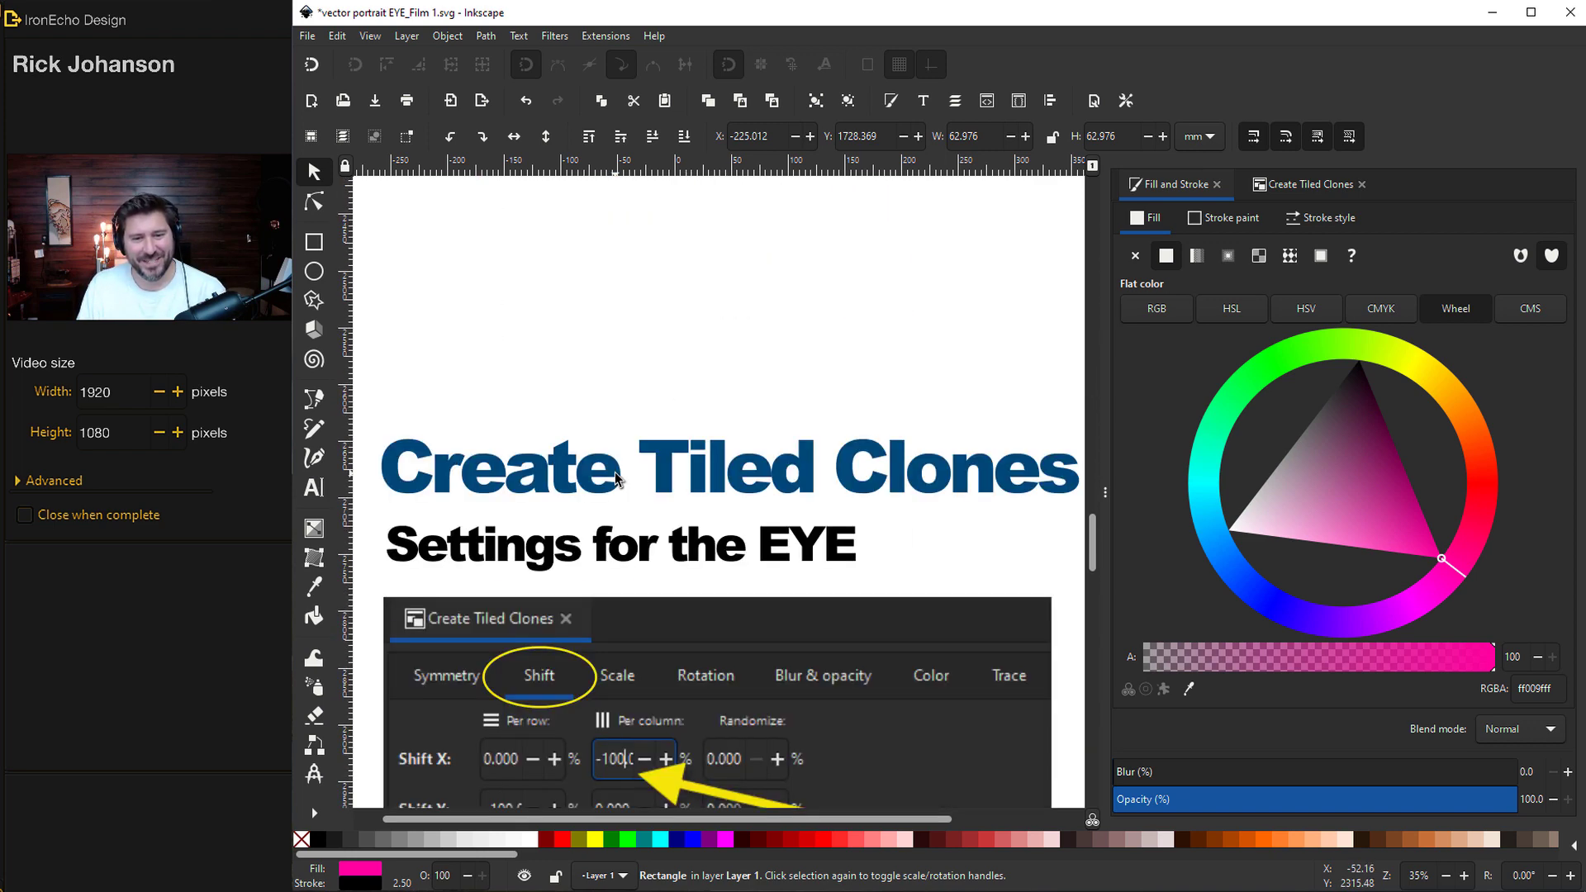
scroll(614, 477, "down", 3)
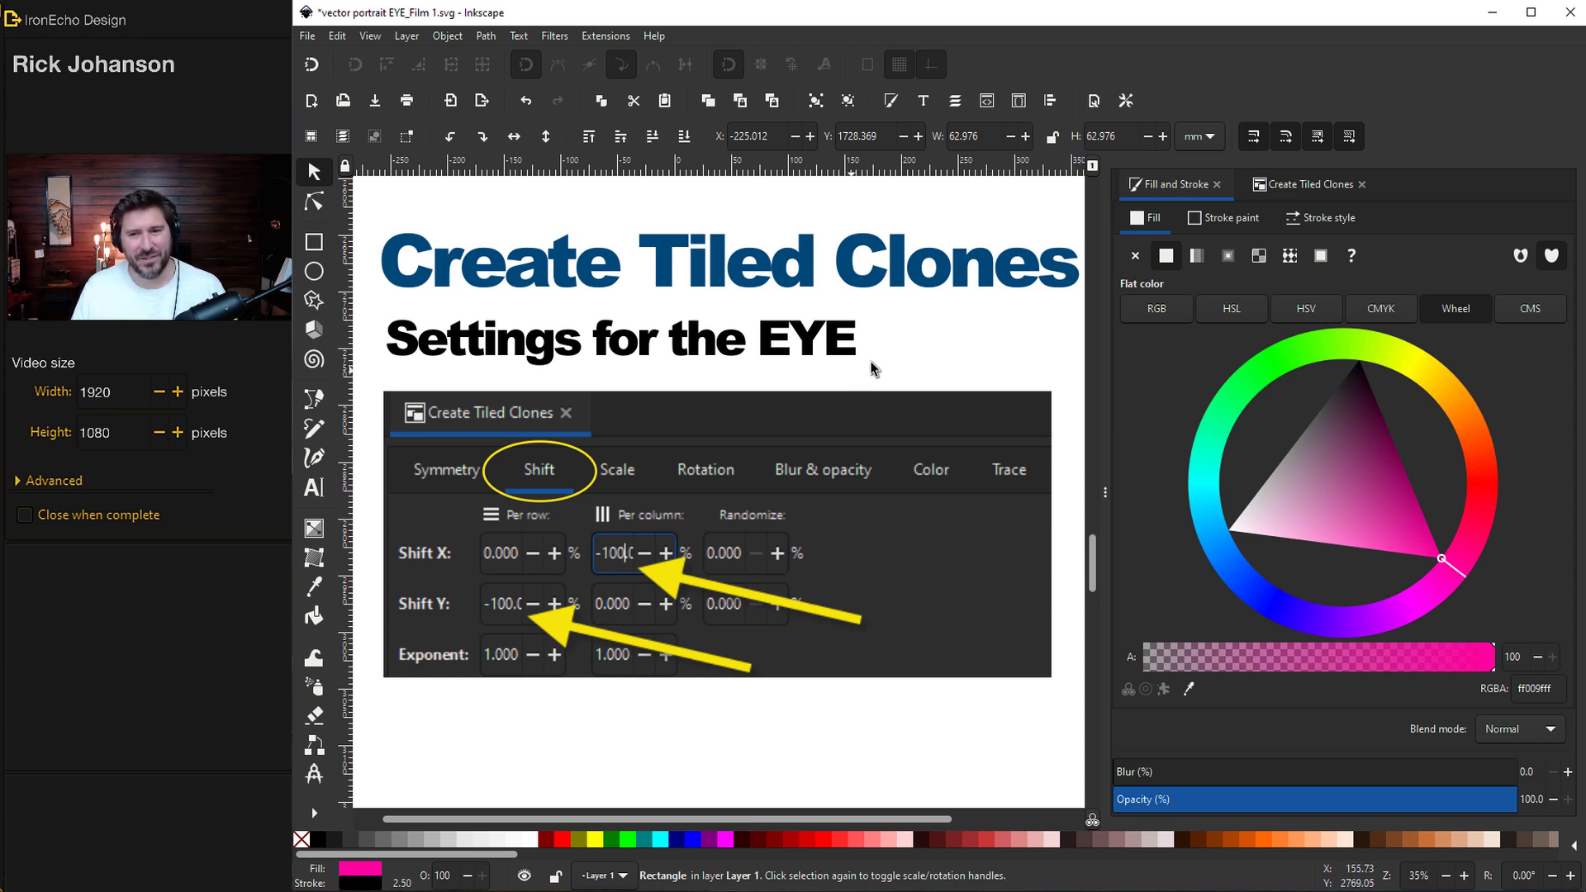
left_click(1296, 184)
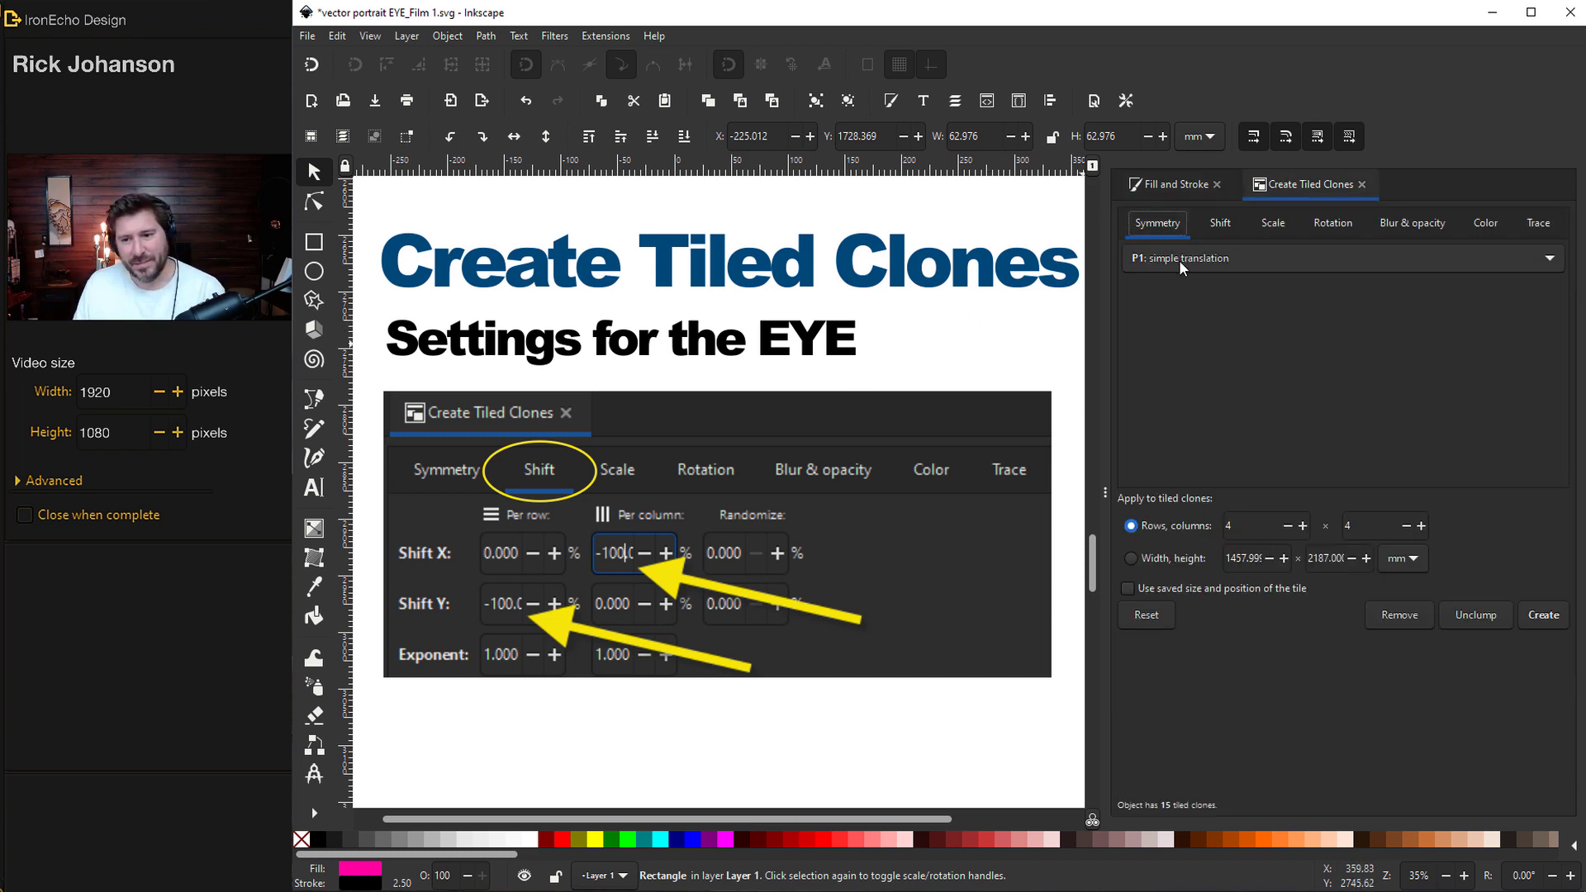
left_click(1215, 223)
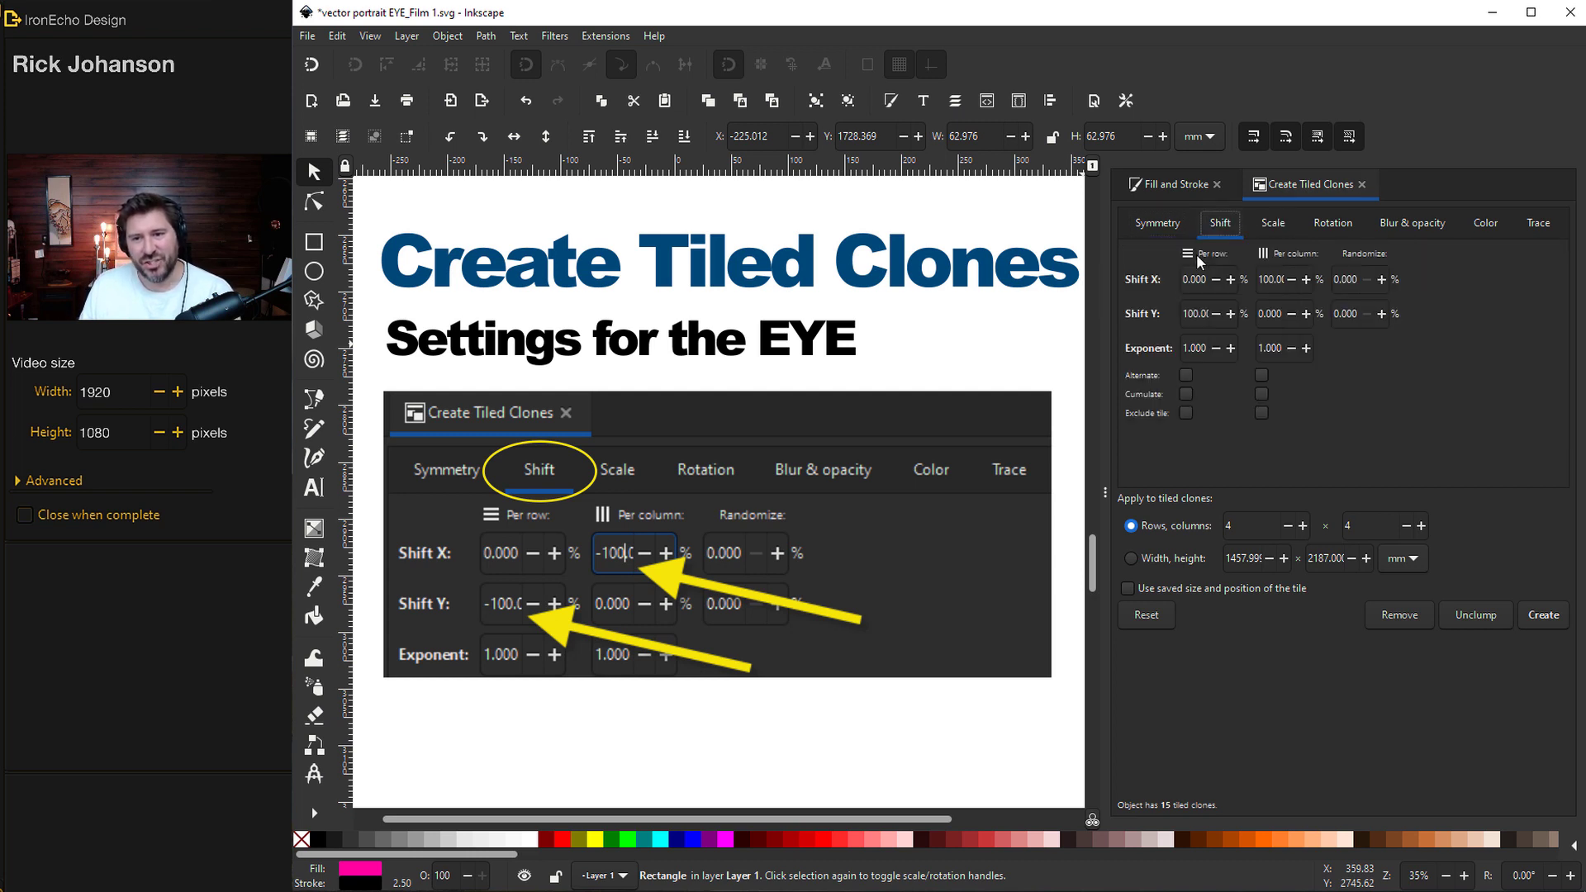
left_click(1184, 314)
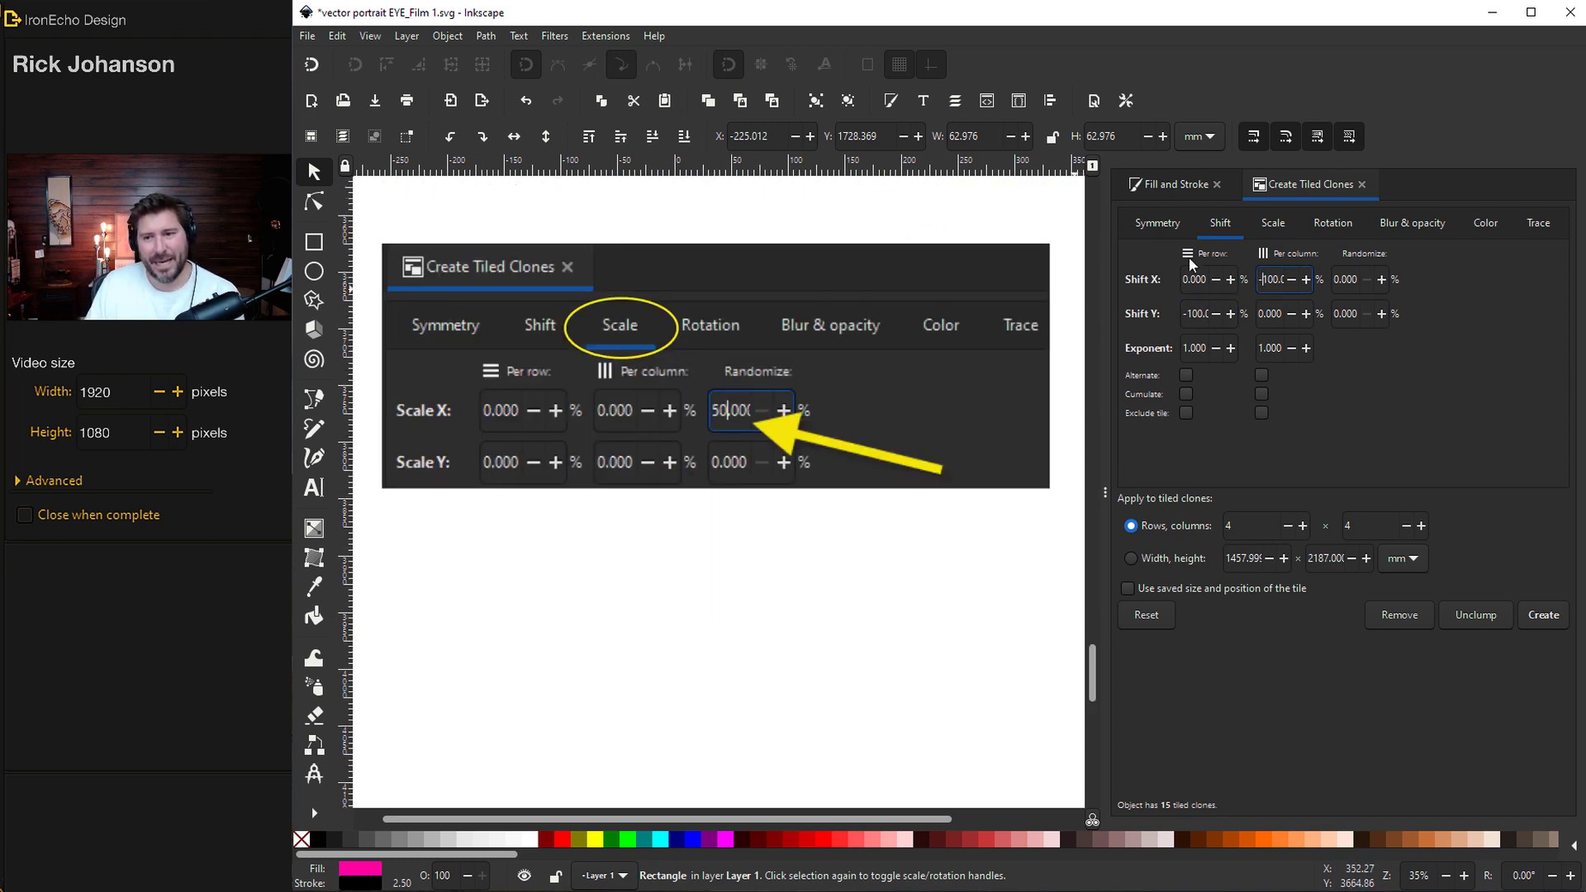
Step: Set the Scale X randomization to 50%, and the rotation angle to 6° per column with 50% randomization
left_click(1271, 222)
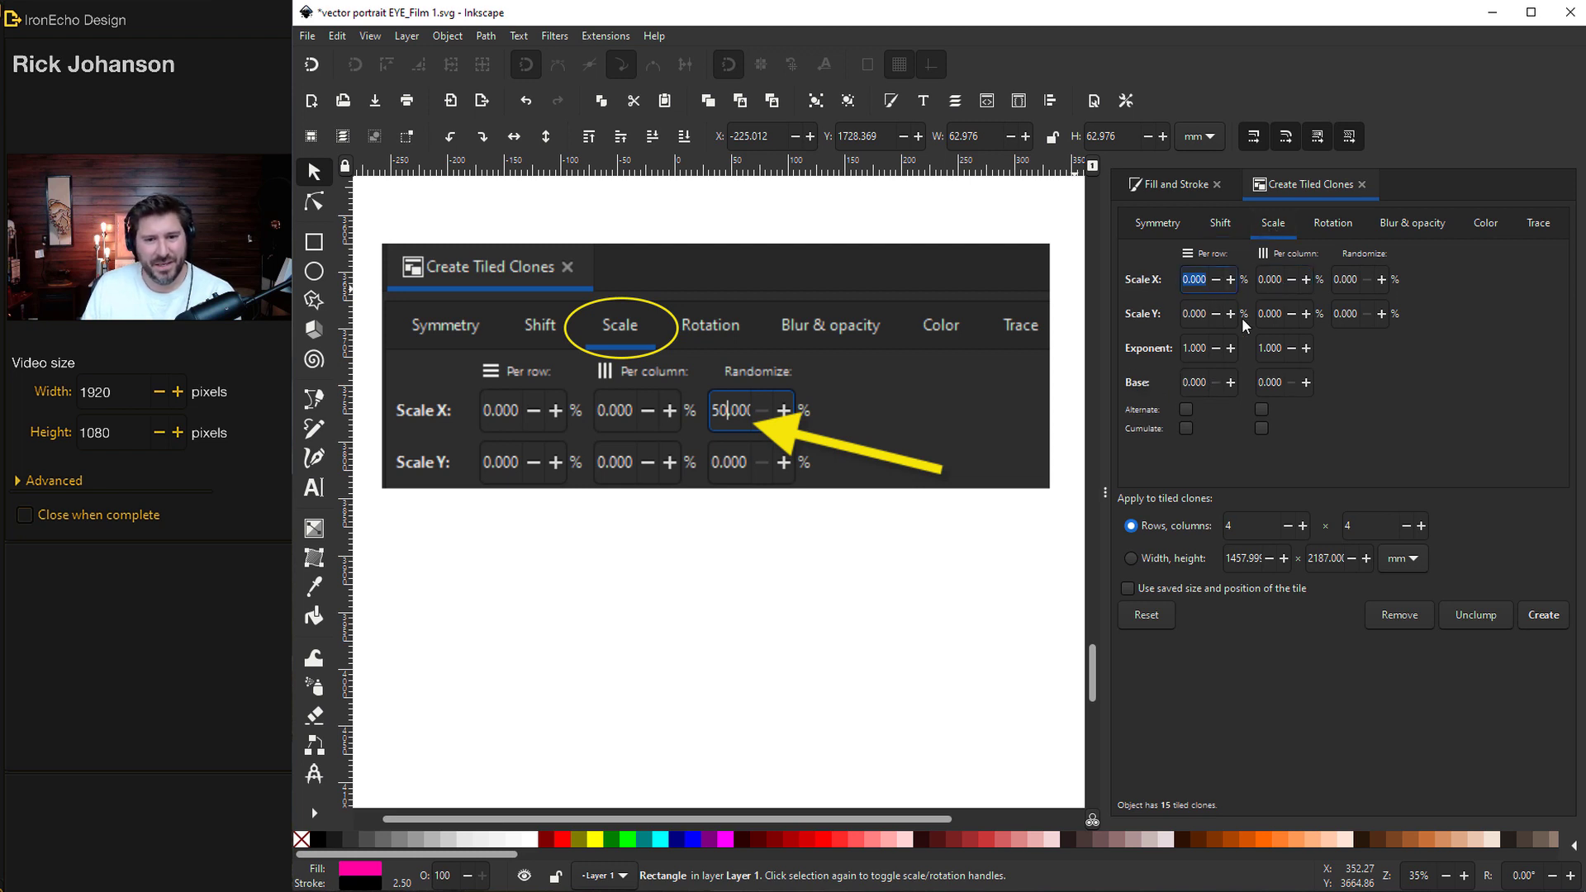
left_click(1333, 279)
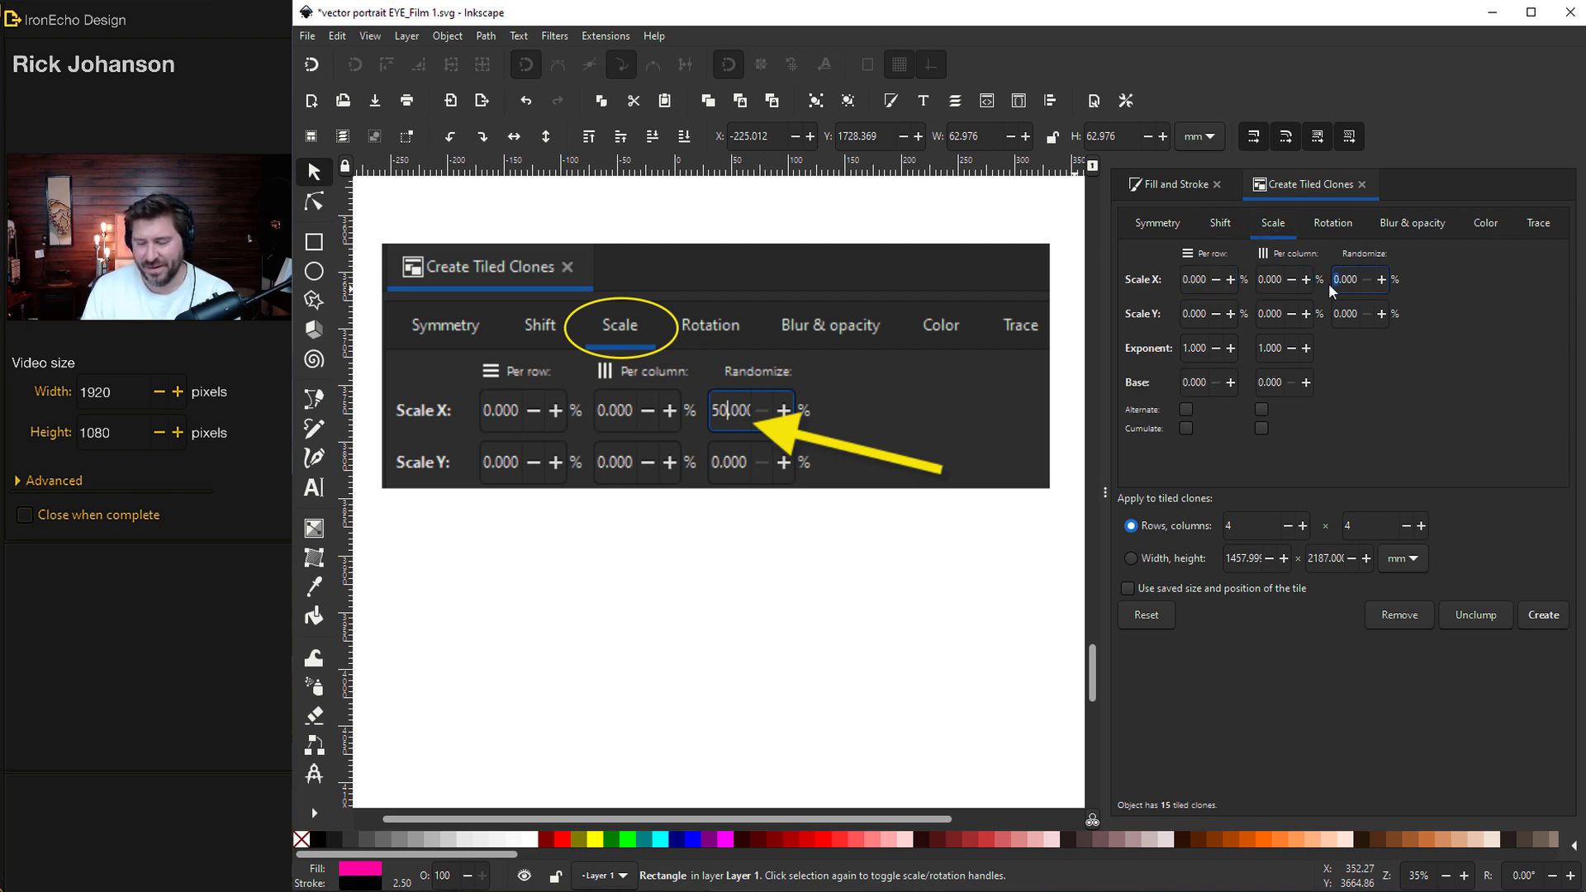
left_click(1332, 223)
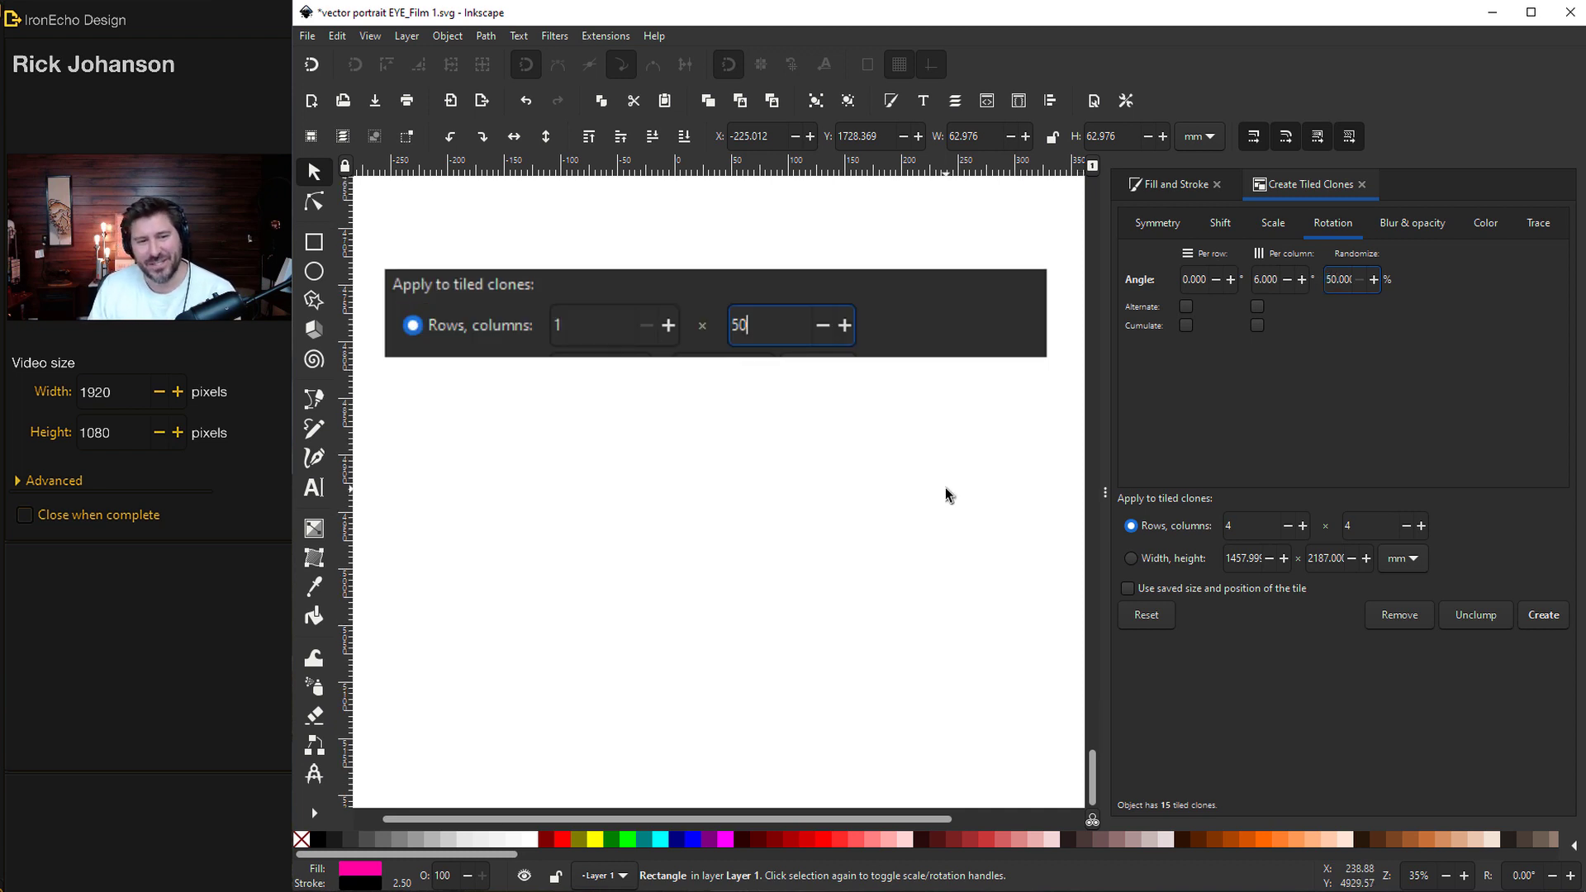
Step: Set the tiled clones to 1 row and 50 columns
double_click(1227, 526)
type("1")
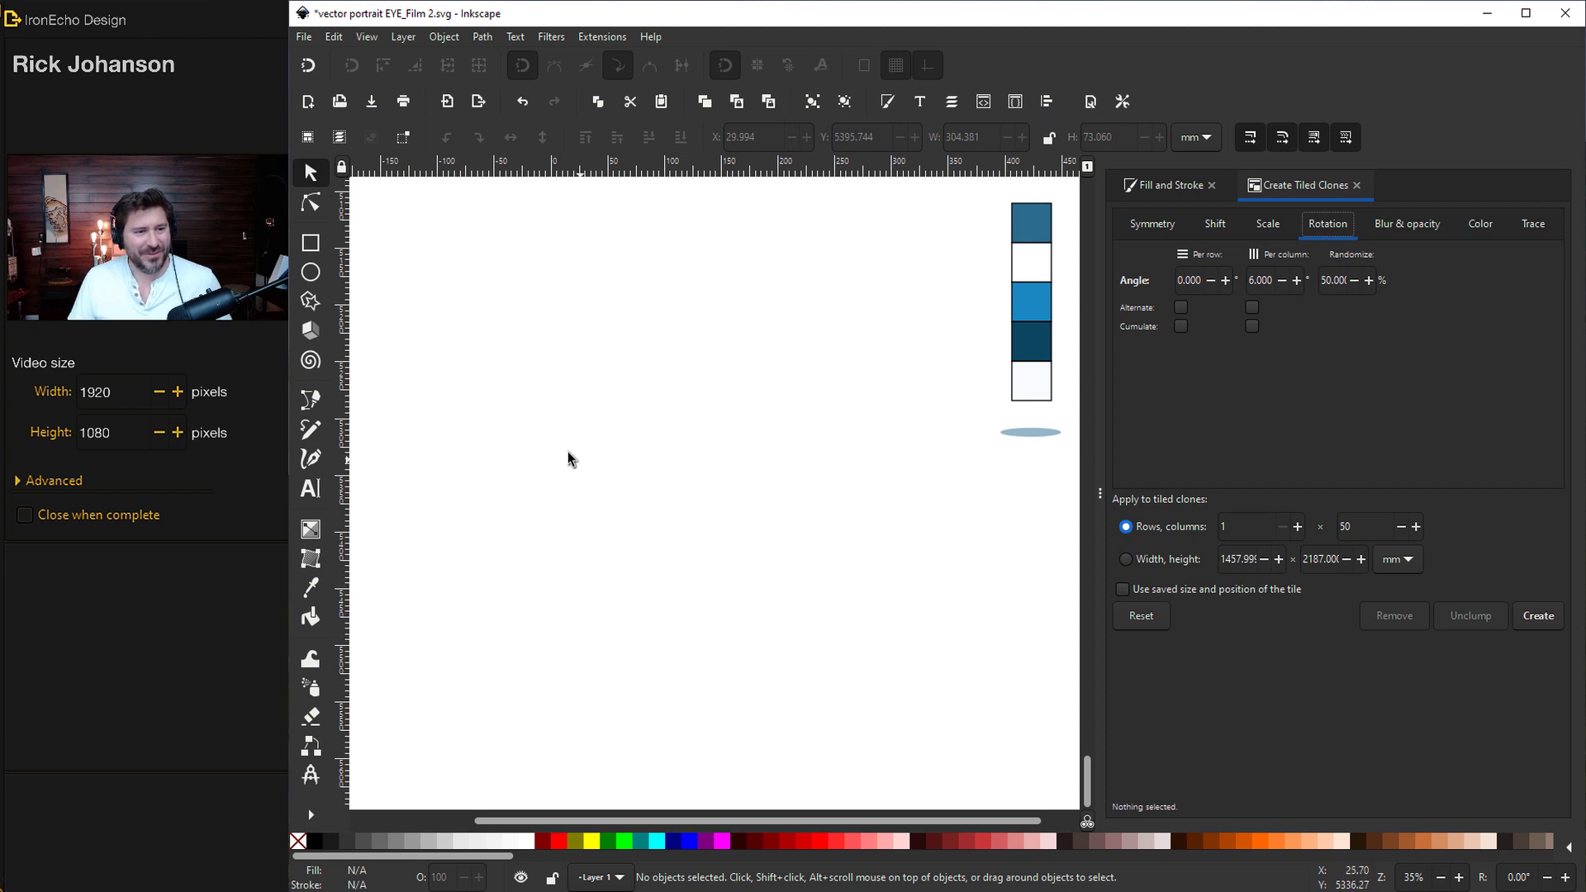
Step: Draw a wide flat ellipse with radii of about 196 × 29 mm and fill it with the sampled dark blue swatch color 296c8fff
left_click(311, 272)
mouse_move(570, 528)
left_mouse_down()
mouse_move(928, 596)
mouse_move(987, 592)
left_mouse_up()
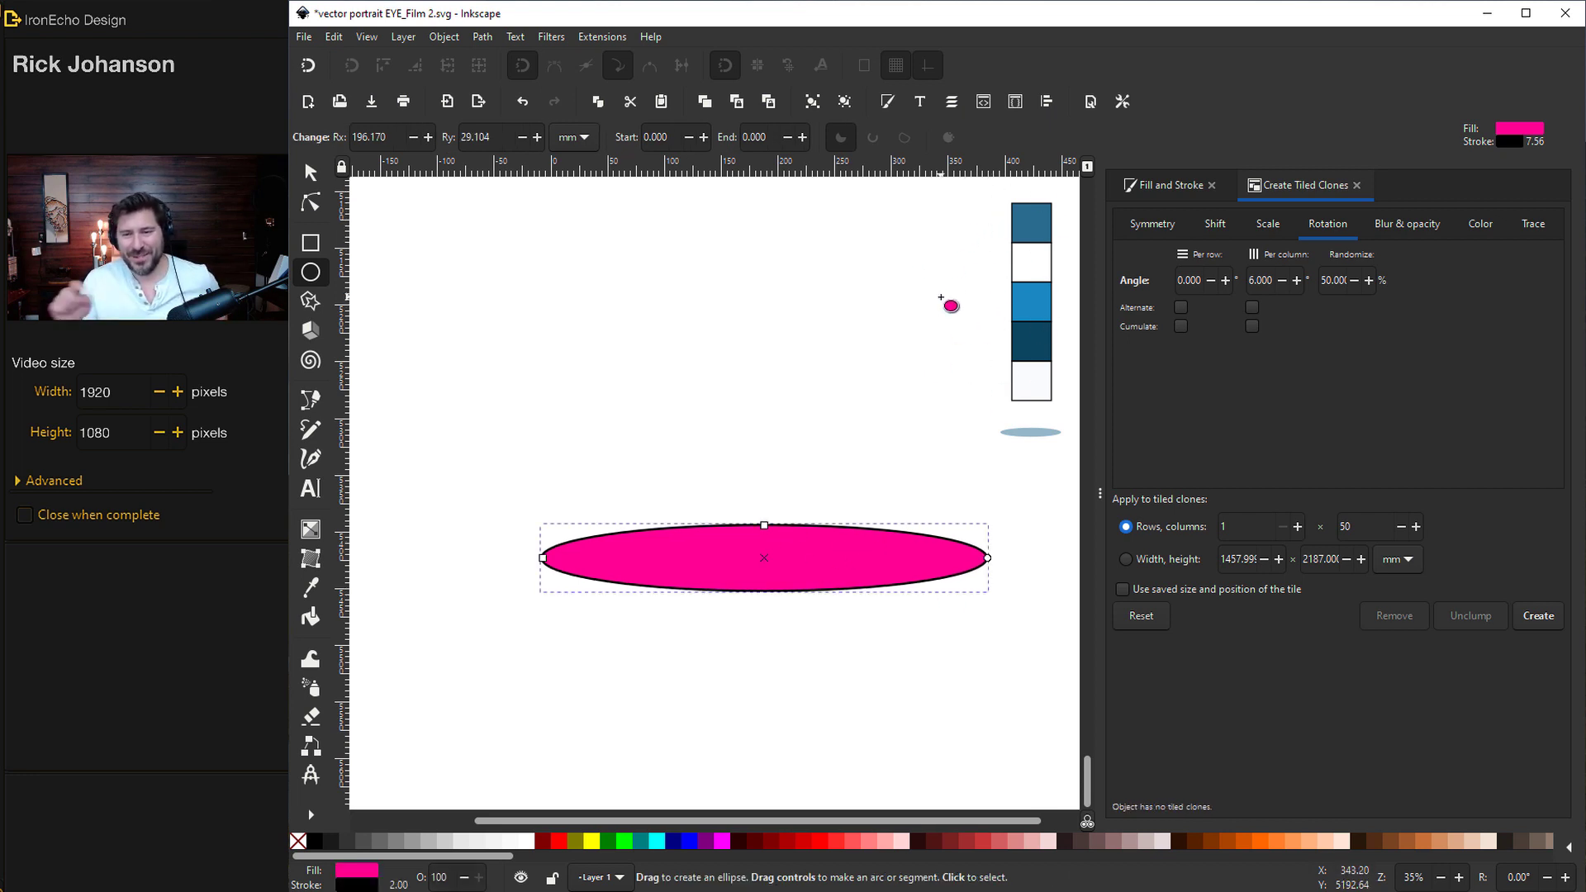
left_click(1135, 187)
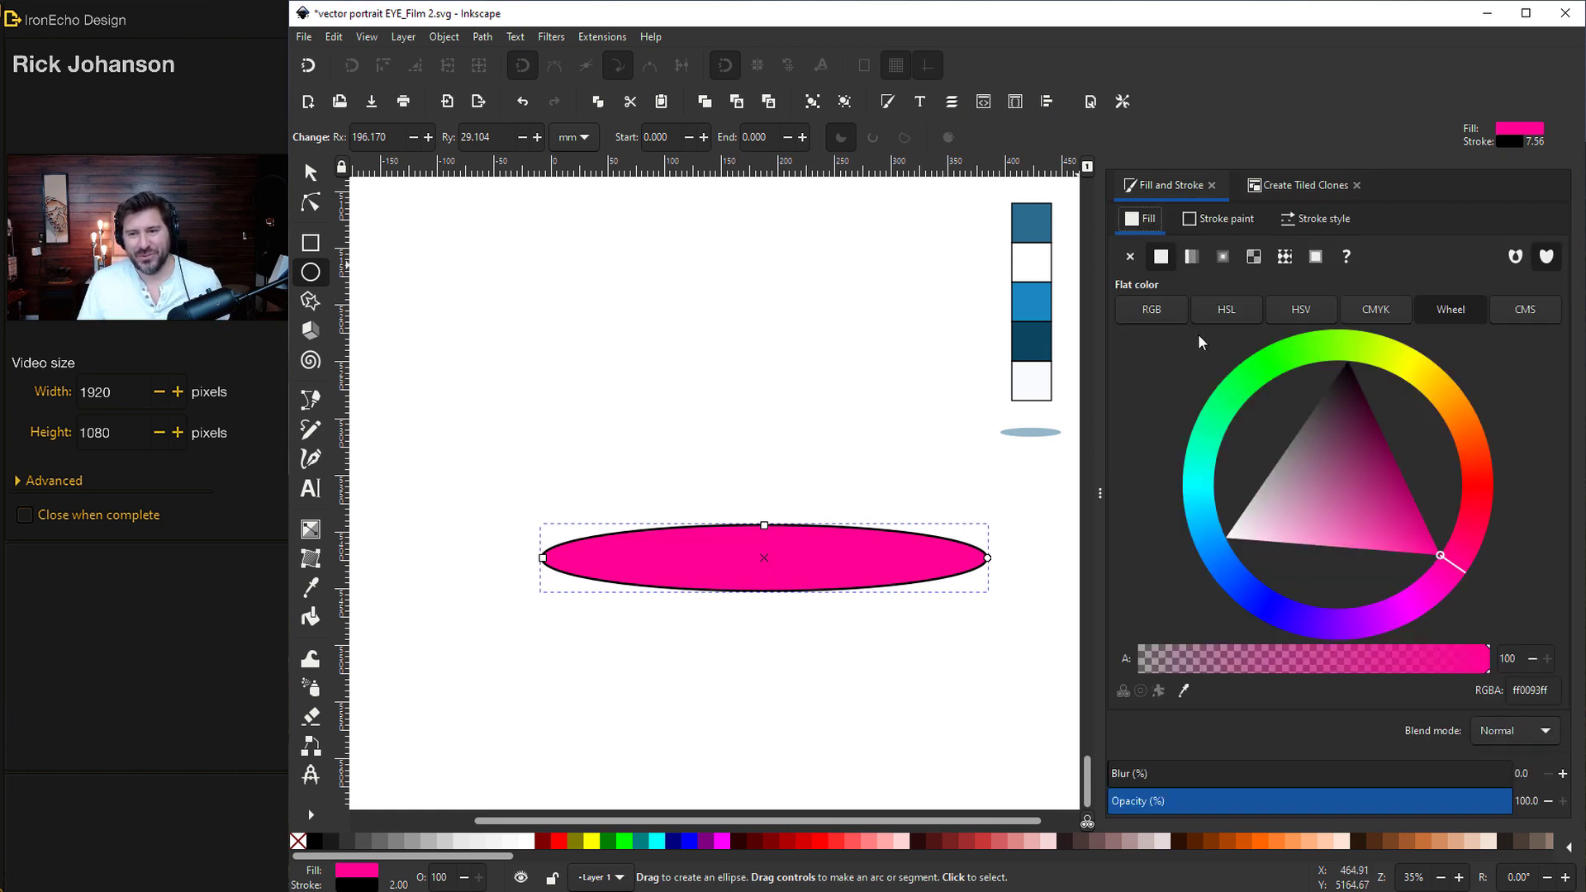
key("d")
left_click(1032, 222)
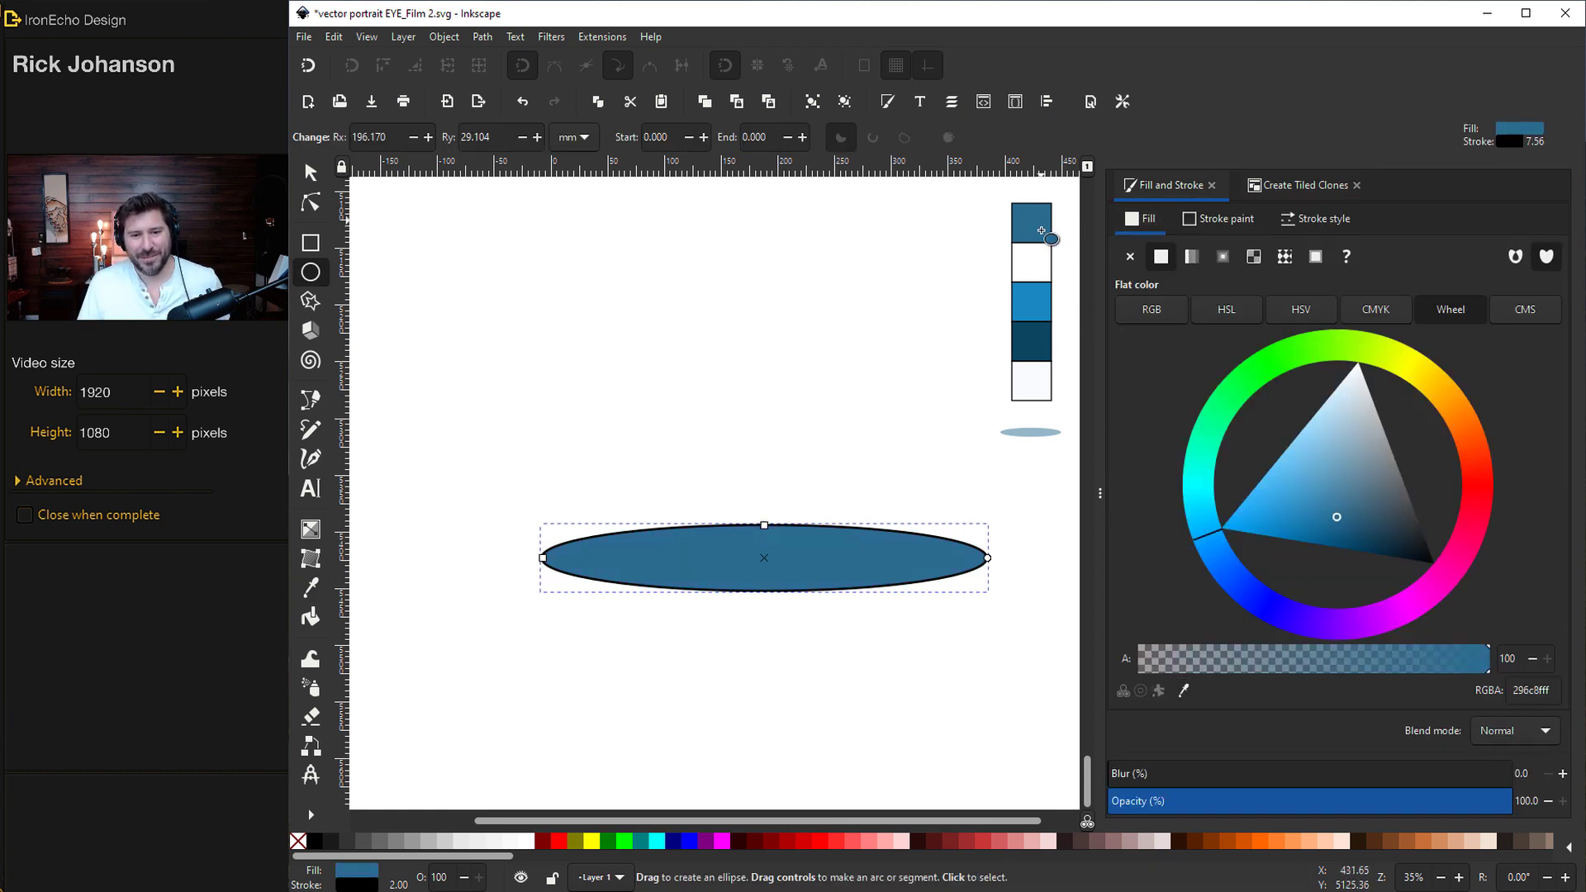
Step: Remove the ellipse's stroke and nudge the ellipse slightly up and to the right
left_click(1217, 218)
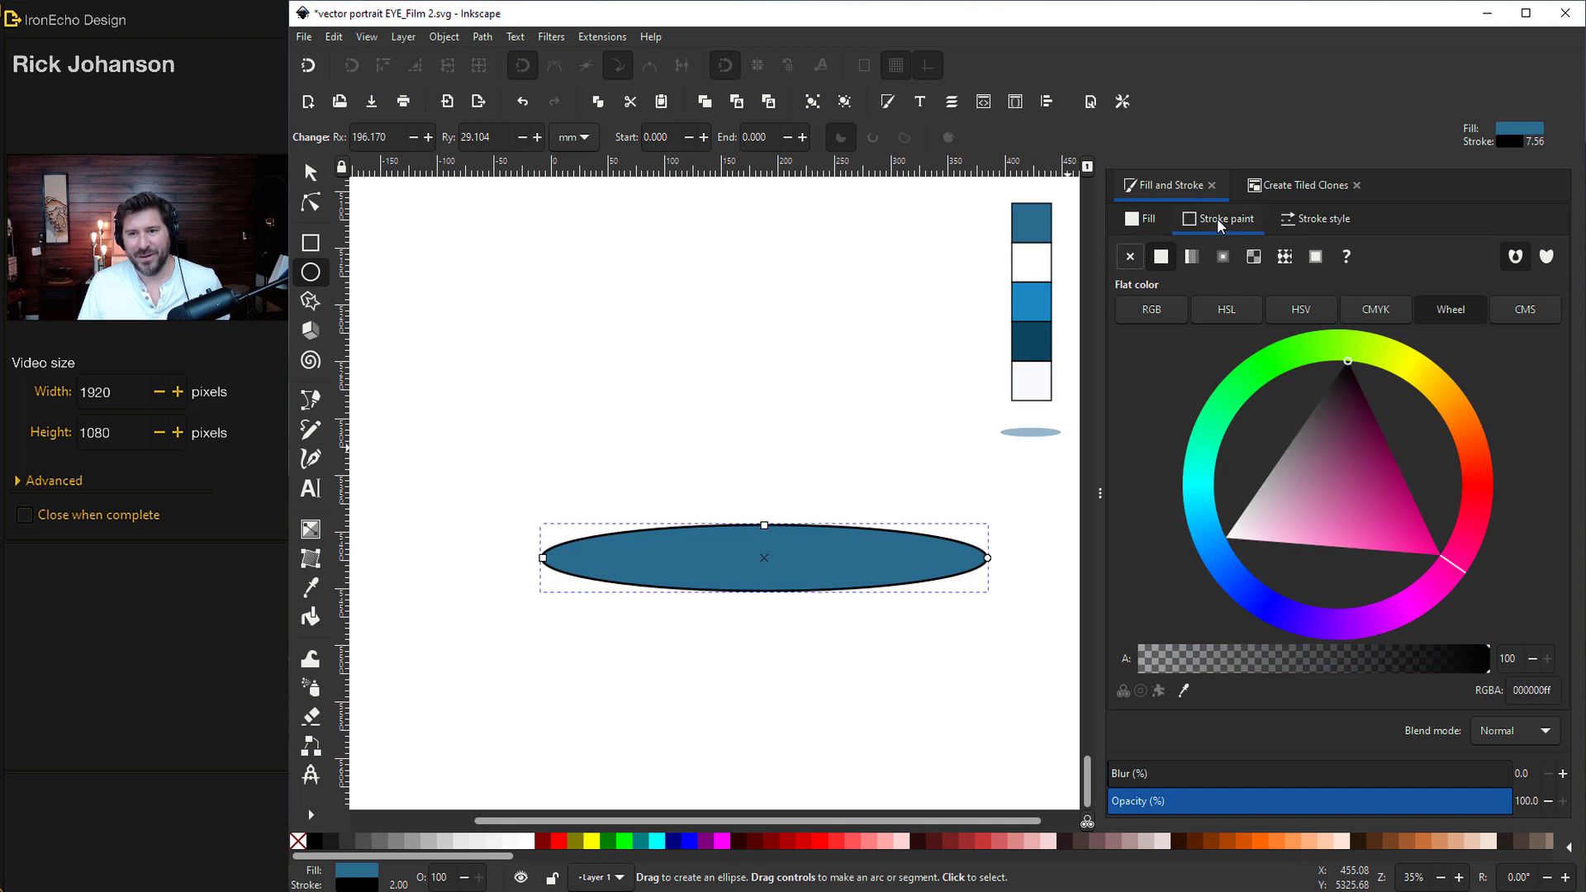
left_click(1130, 257)
key("s")
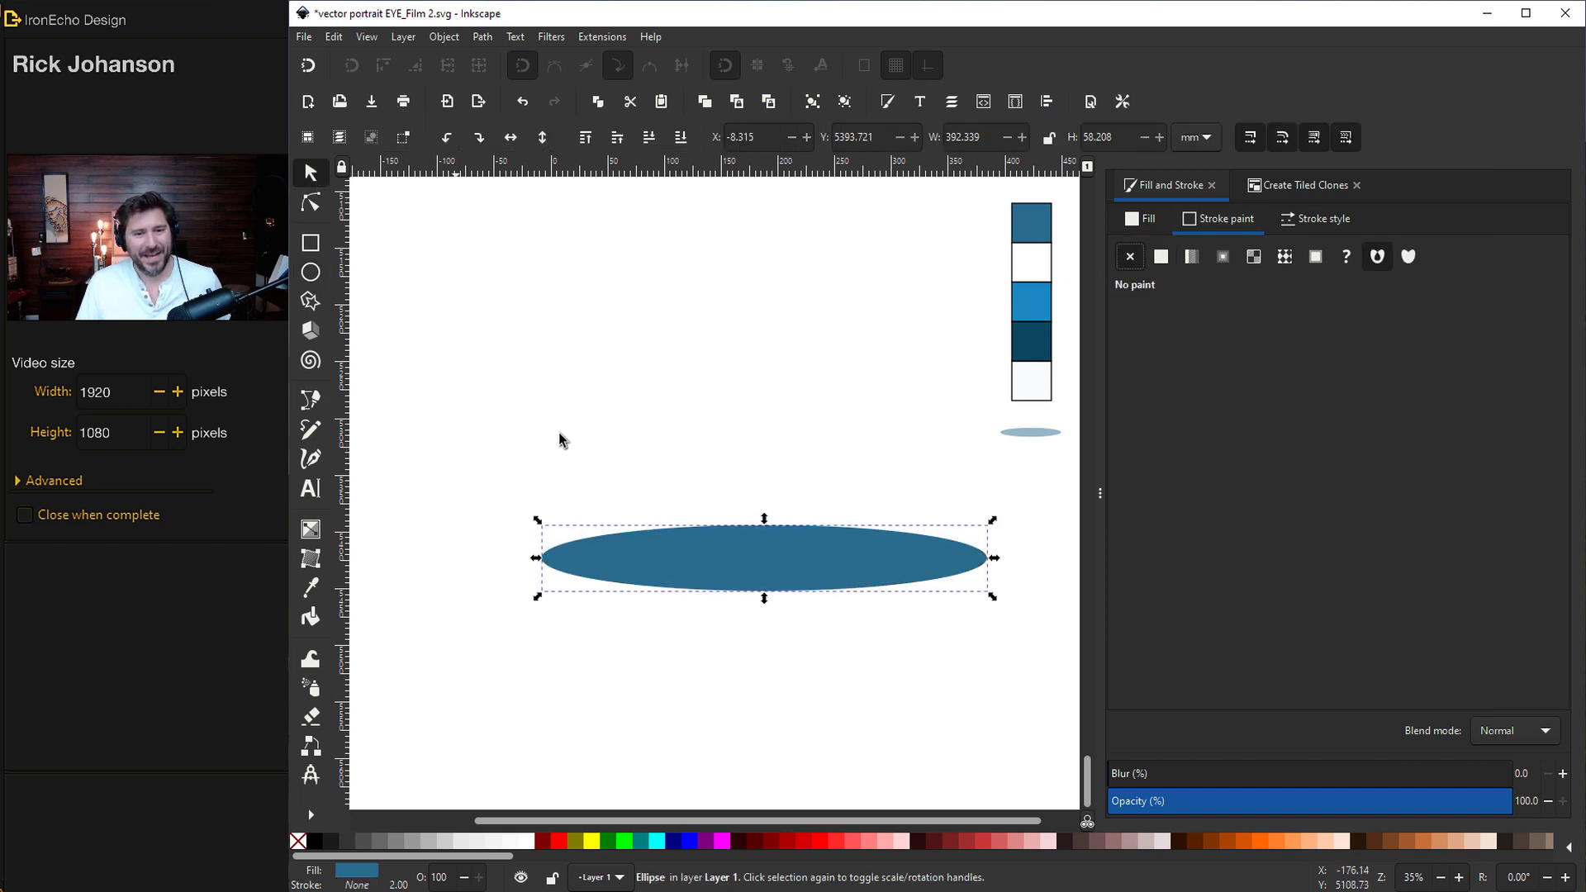
left_click_drag(669, 555, 681, 520)
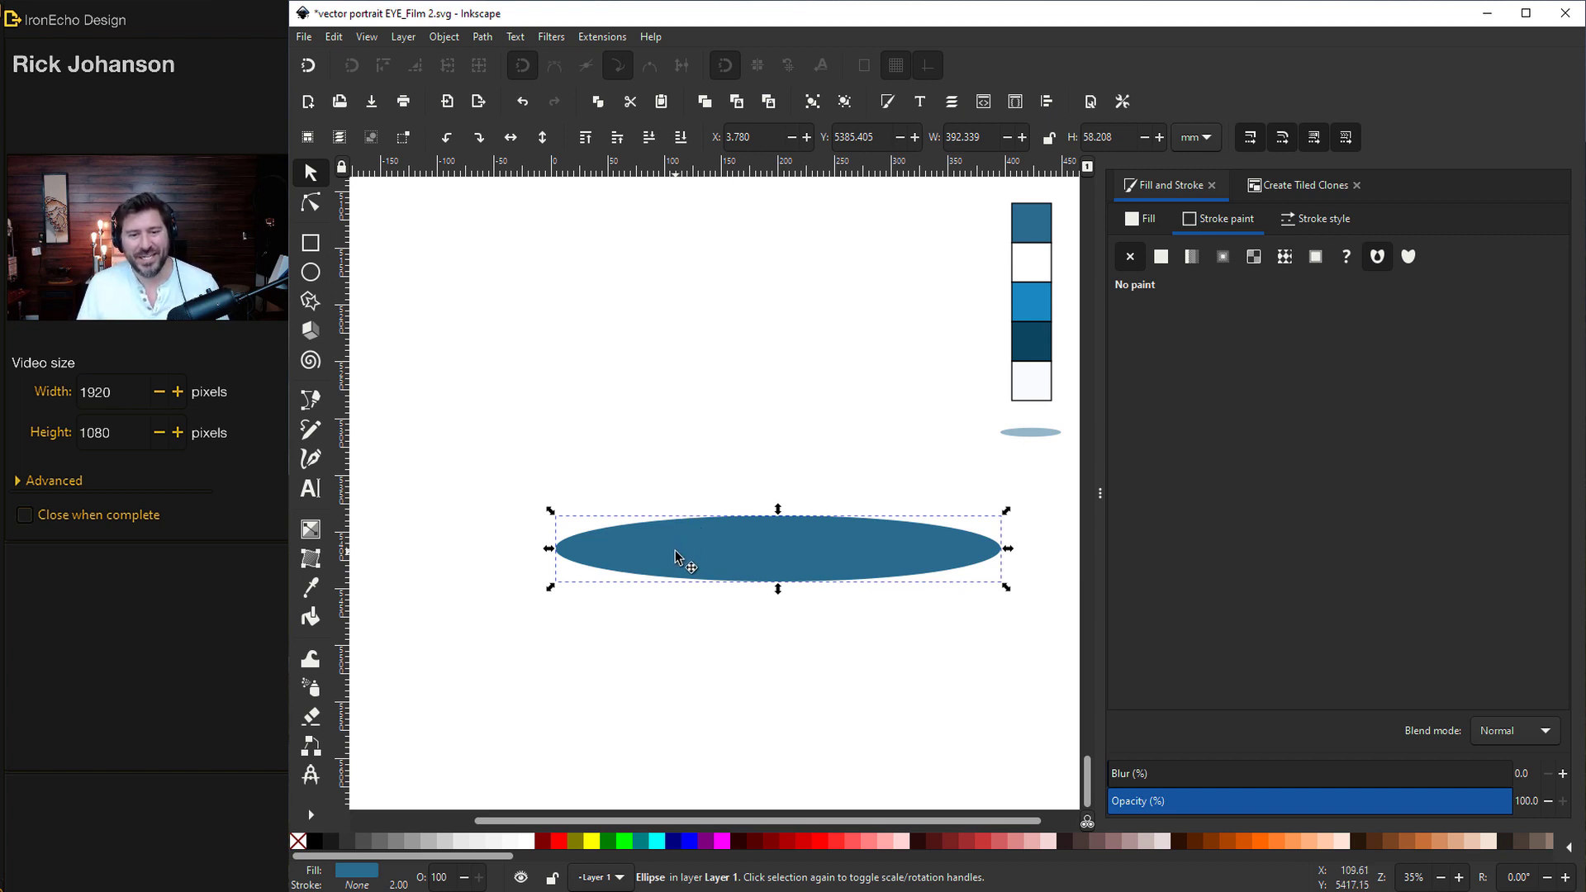
left_click(844, 657)
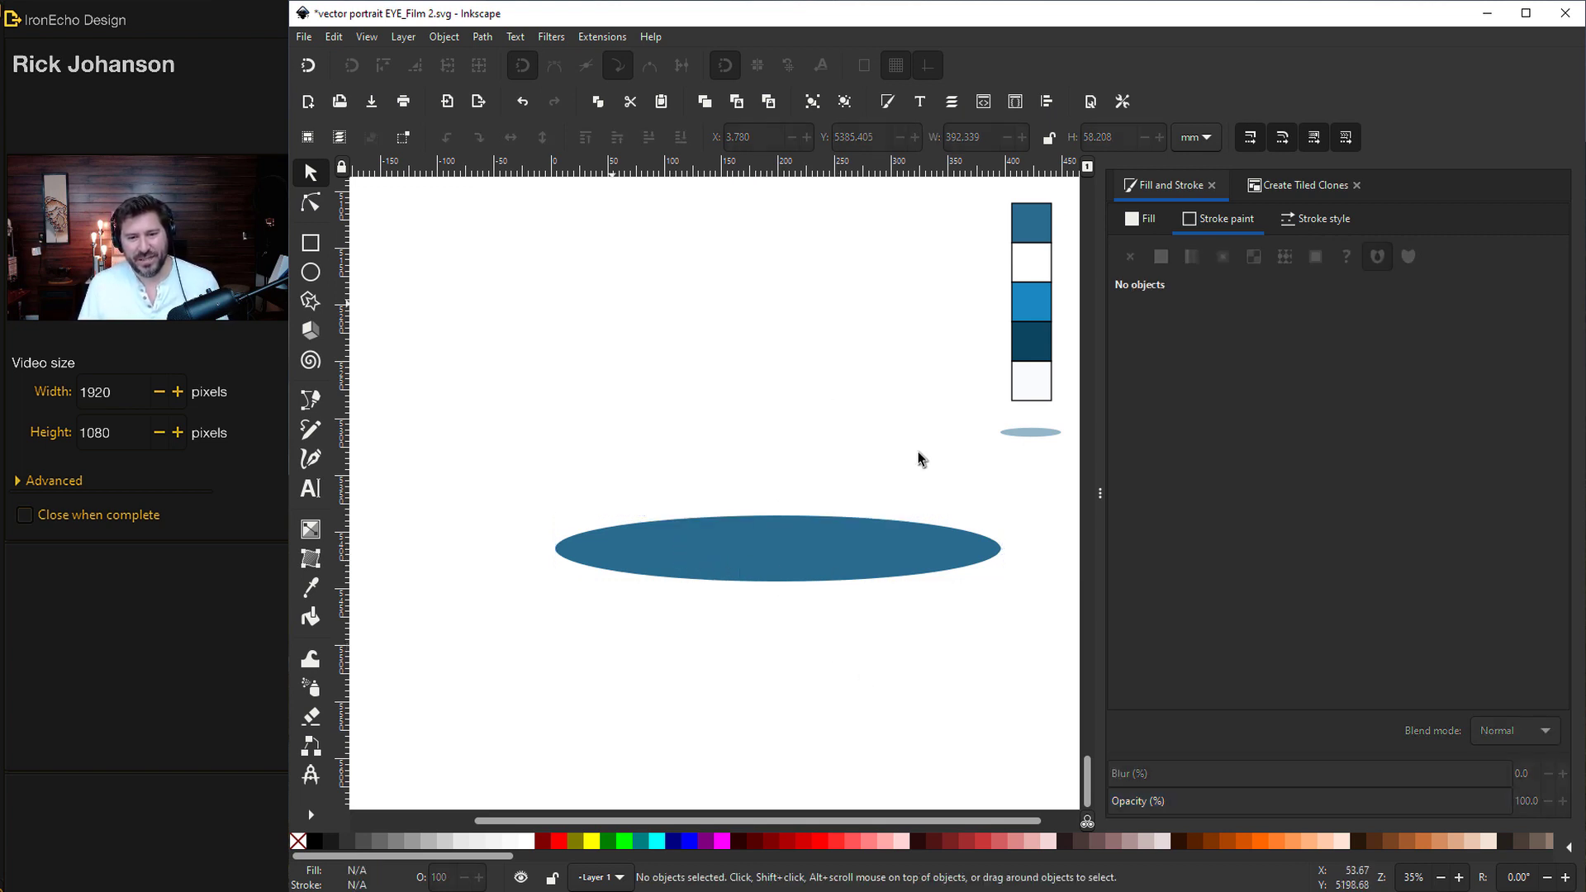
Step: Try rotating the ellipse around its own centre and around a pivot placed to its upper left, then level it and recentre the pivot
left_click(921, 553)
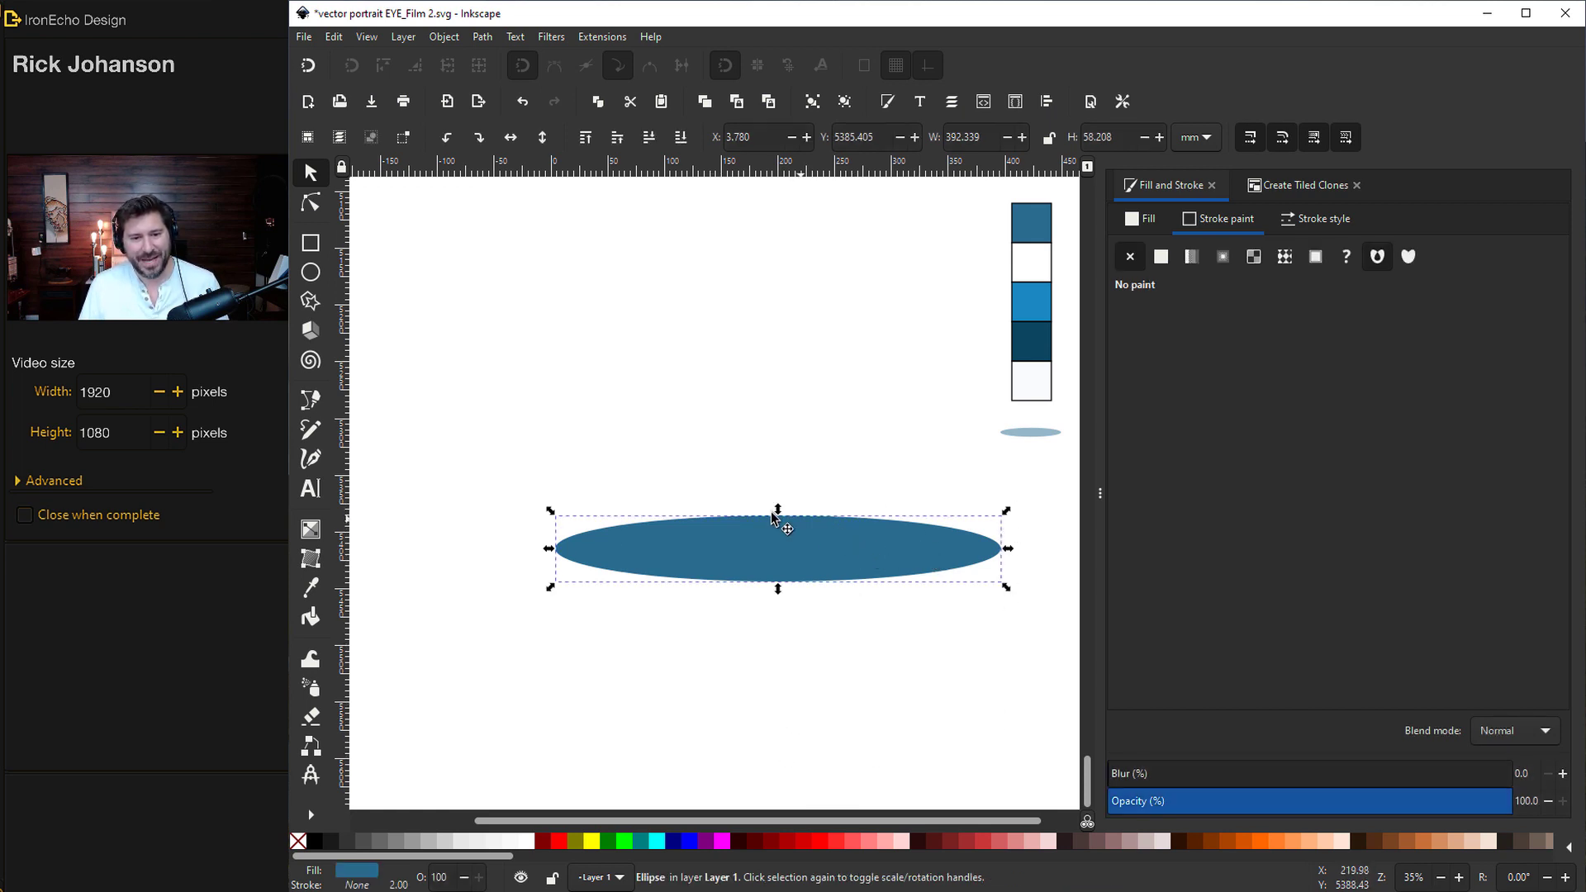
left_click(919, 569)
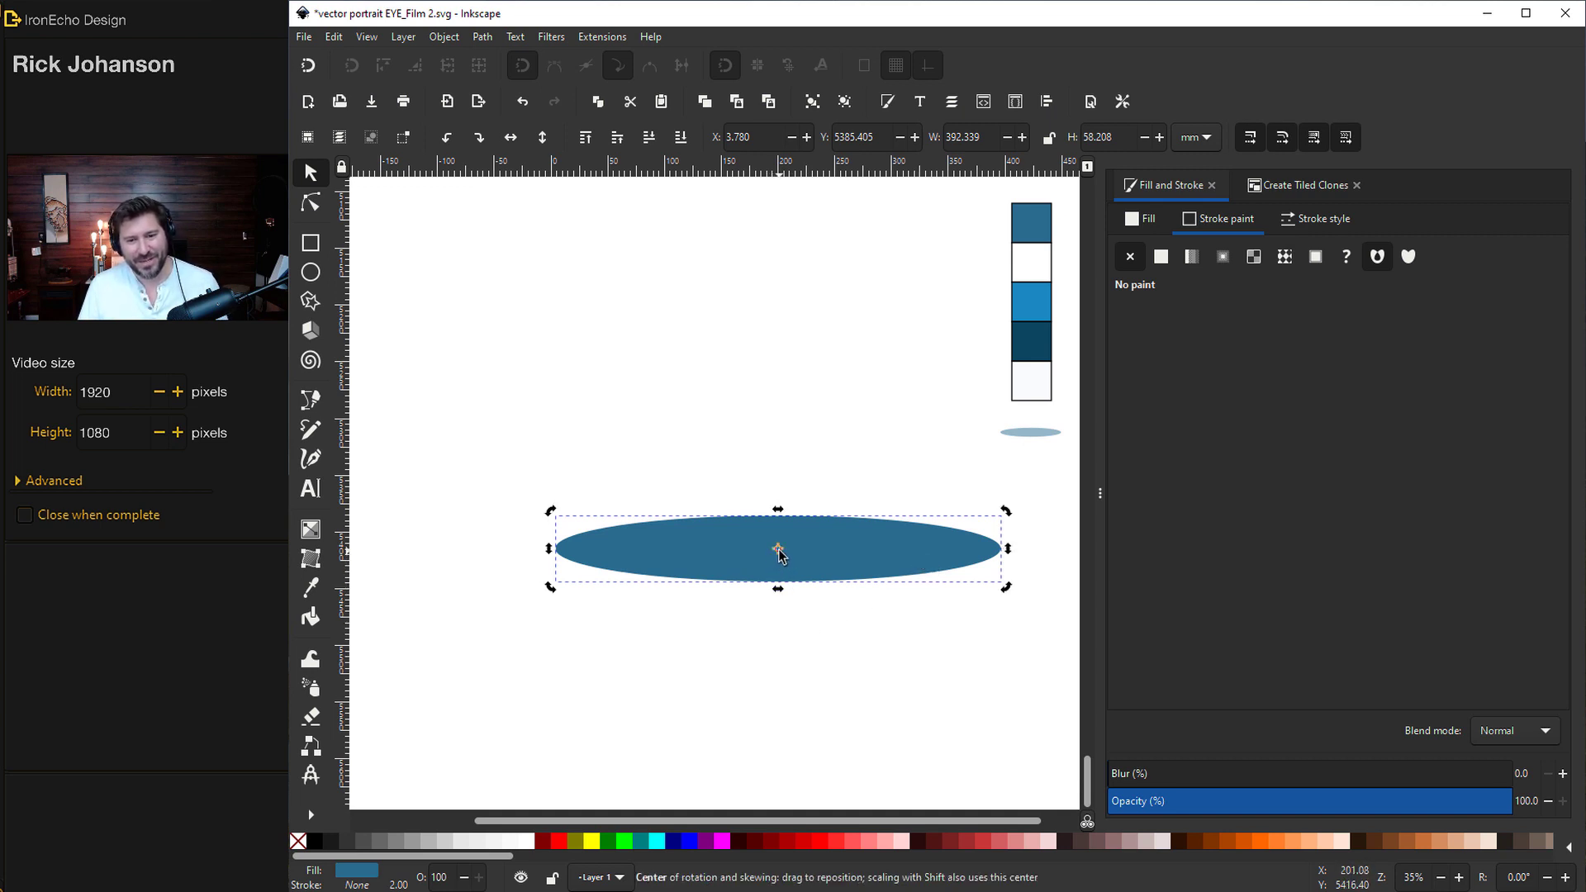
left_click_drag(1005, 587, 939, 586)
left_click_drag(778, 548, 439, 432)
left_click_drag(1006, 587, 825, 535)
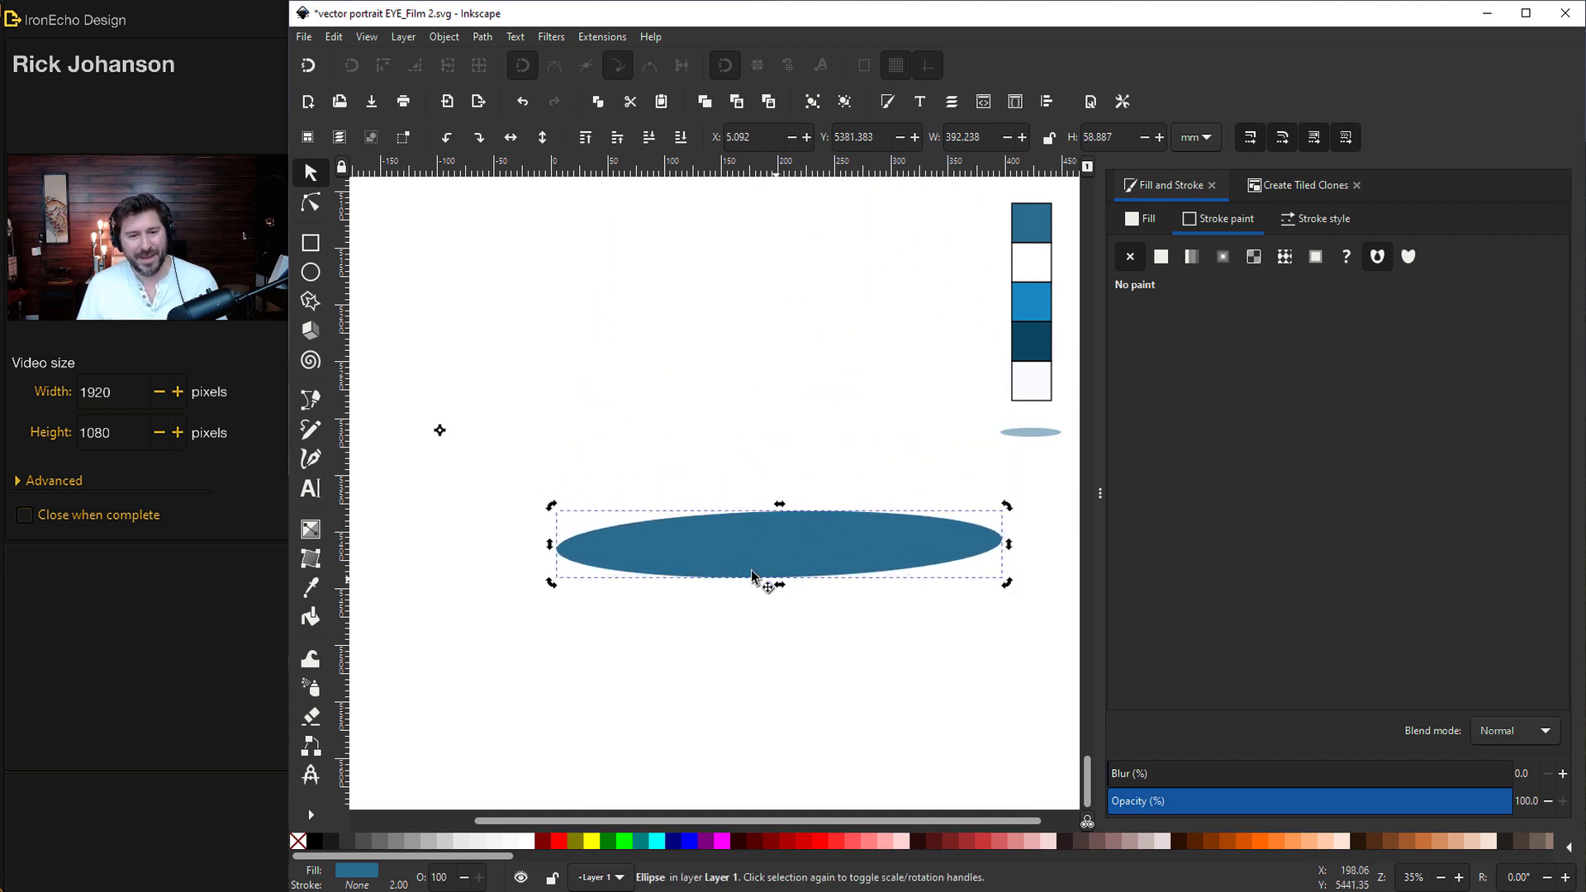
left_click_drag(1009, 585, 1004, 601)
left_click_drag(439, 430, 778, 552)
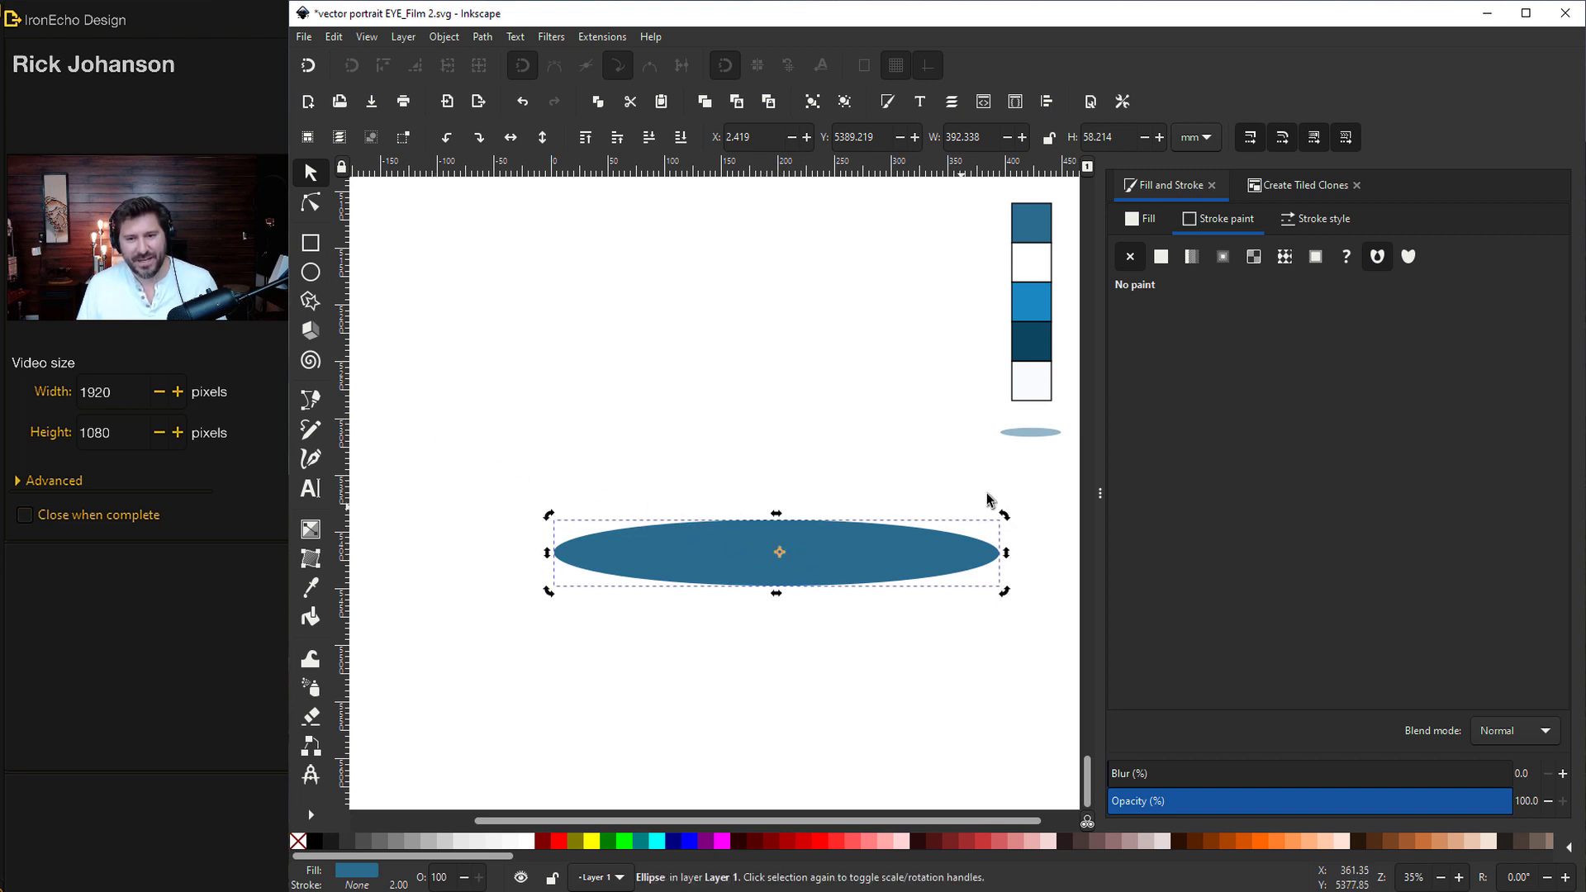
Step: Set the ellipse's fill alpha to 50
left_click(868, 551)
left_click(1144, 219)
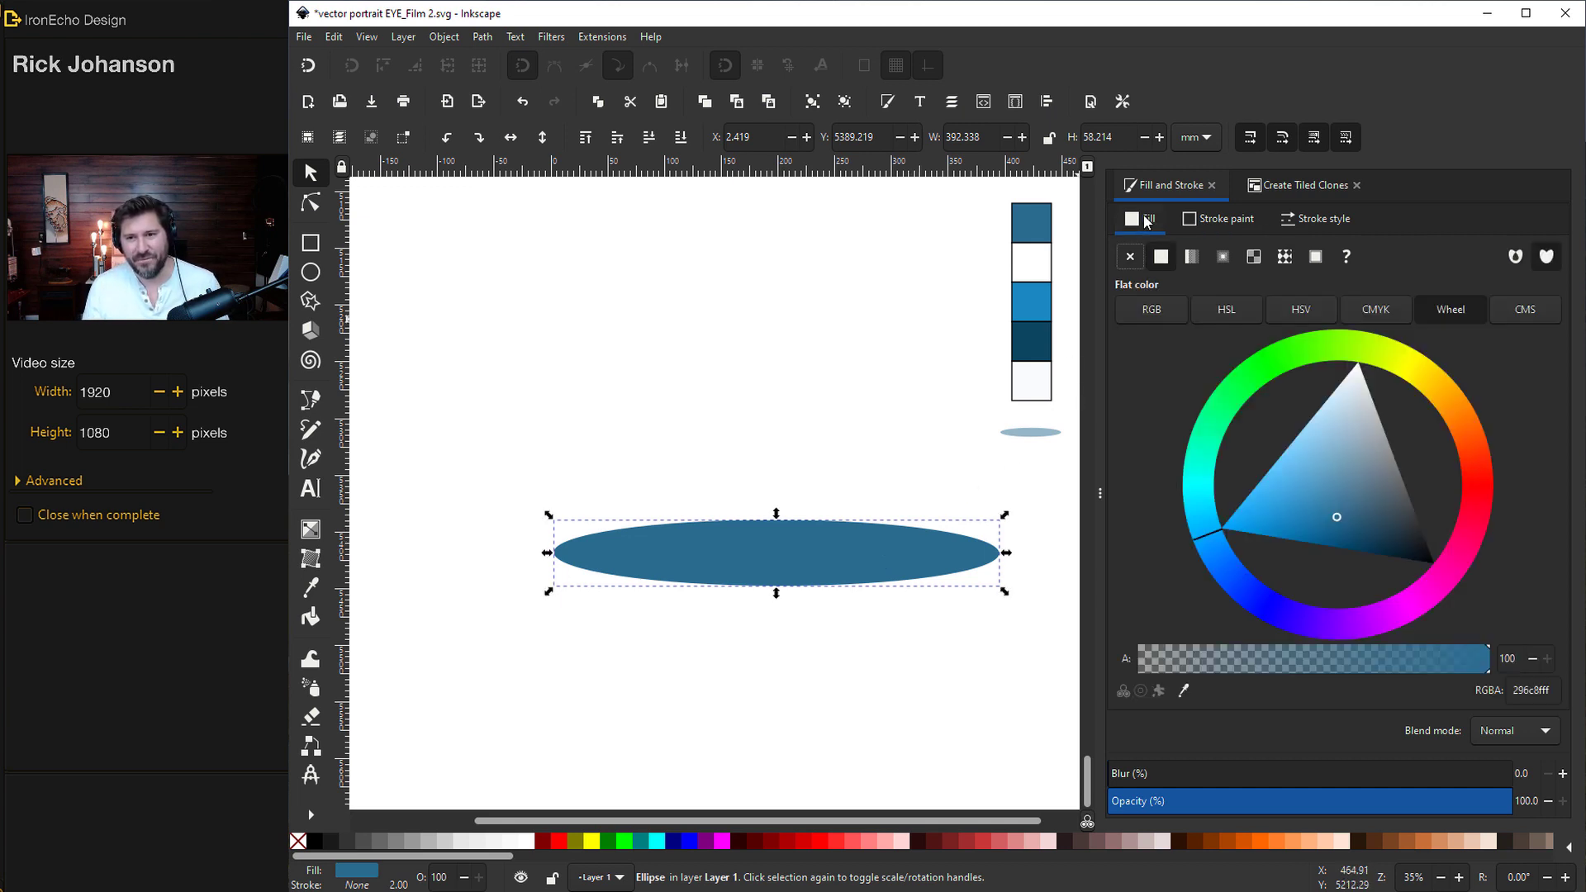
left_click(1295, 660)
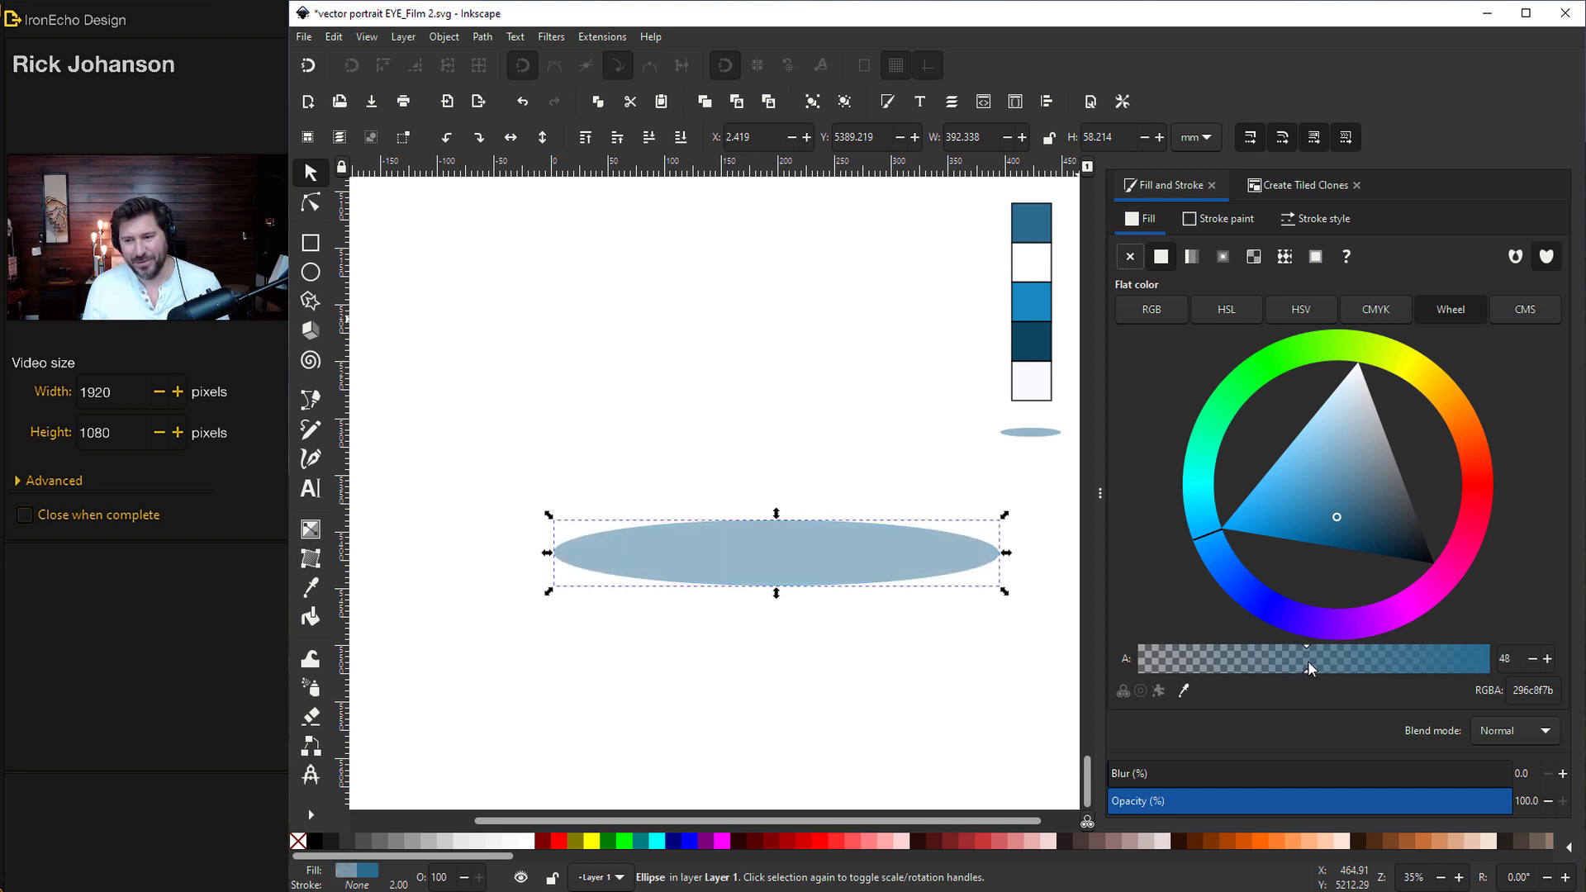
left_click_drag(1307, 661, 1313, 661)
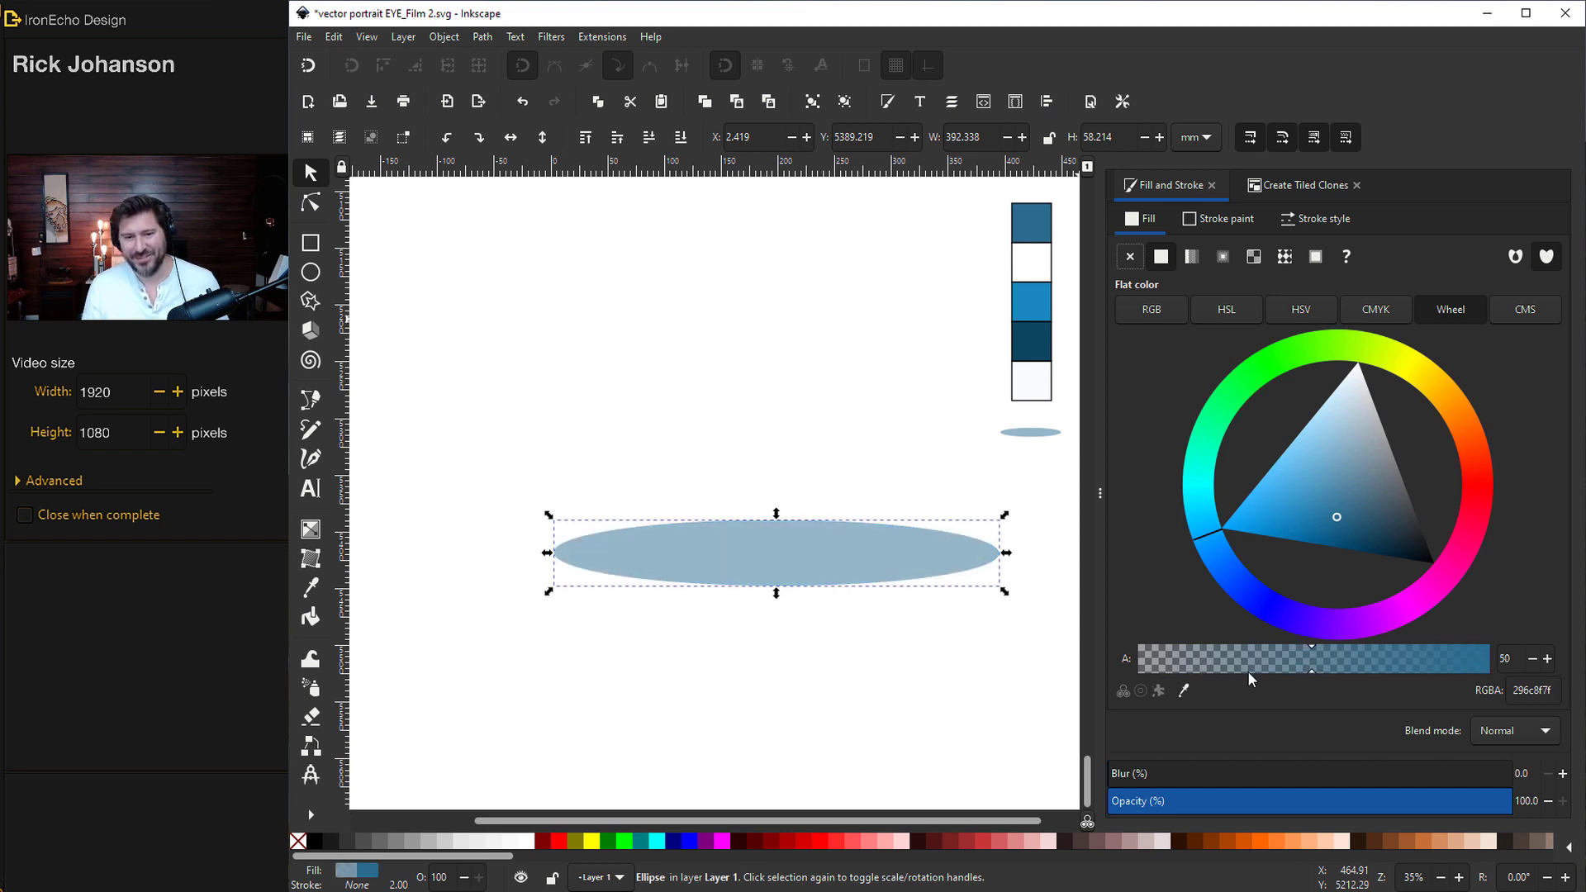
Step: Scale the ellipse down to about 68 × 10 mm and place it beneath the color swatches
left_click(874, 562)
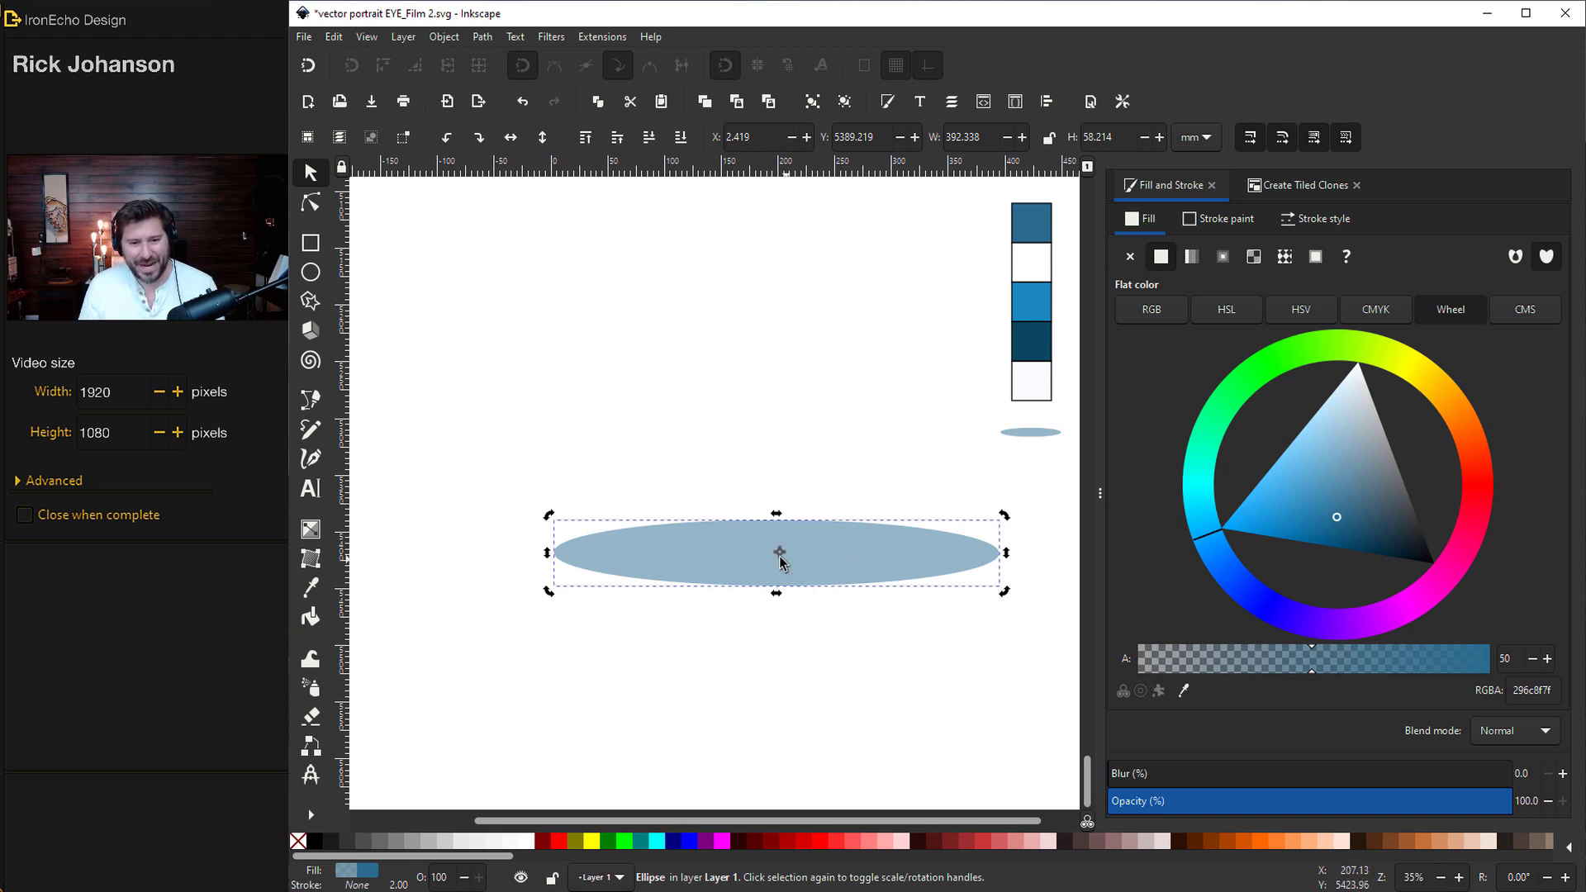
left_click(958, 545)
left_click_drag(1004, 518, 963, 549)
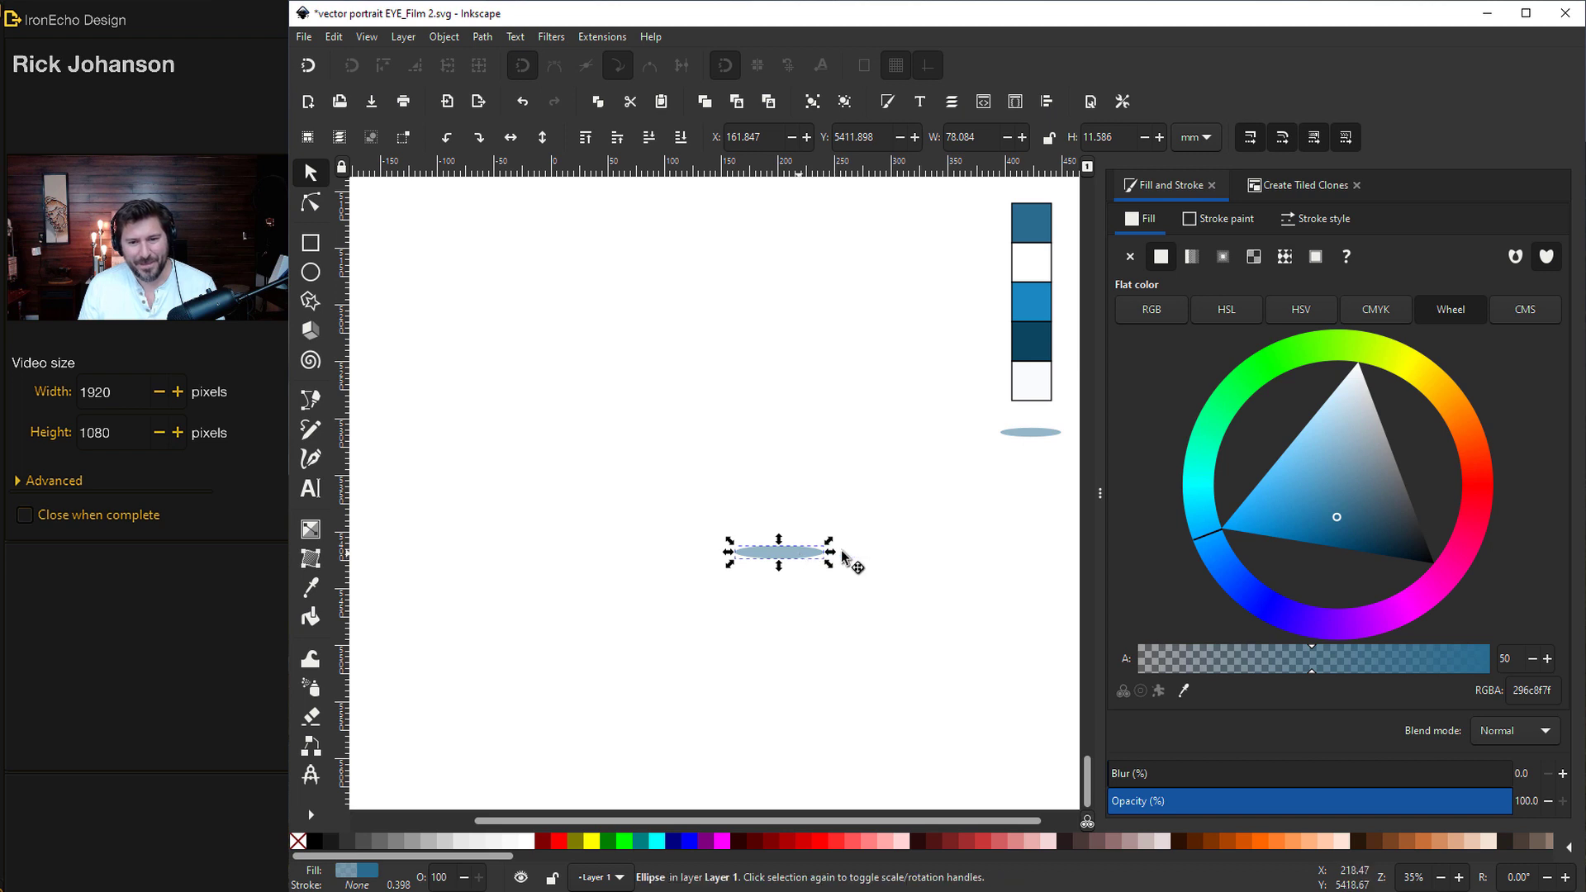
left_click_drag(842, 557, 1030, 577)
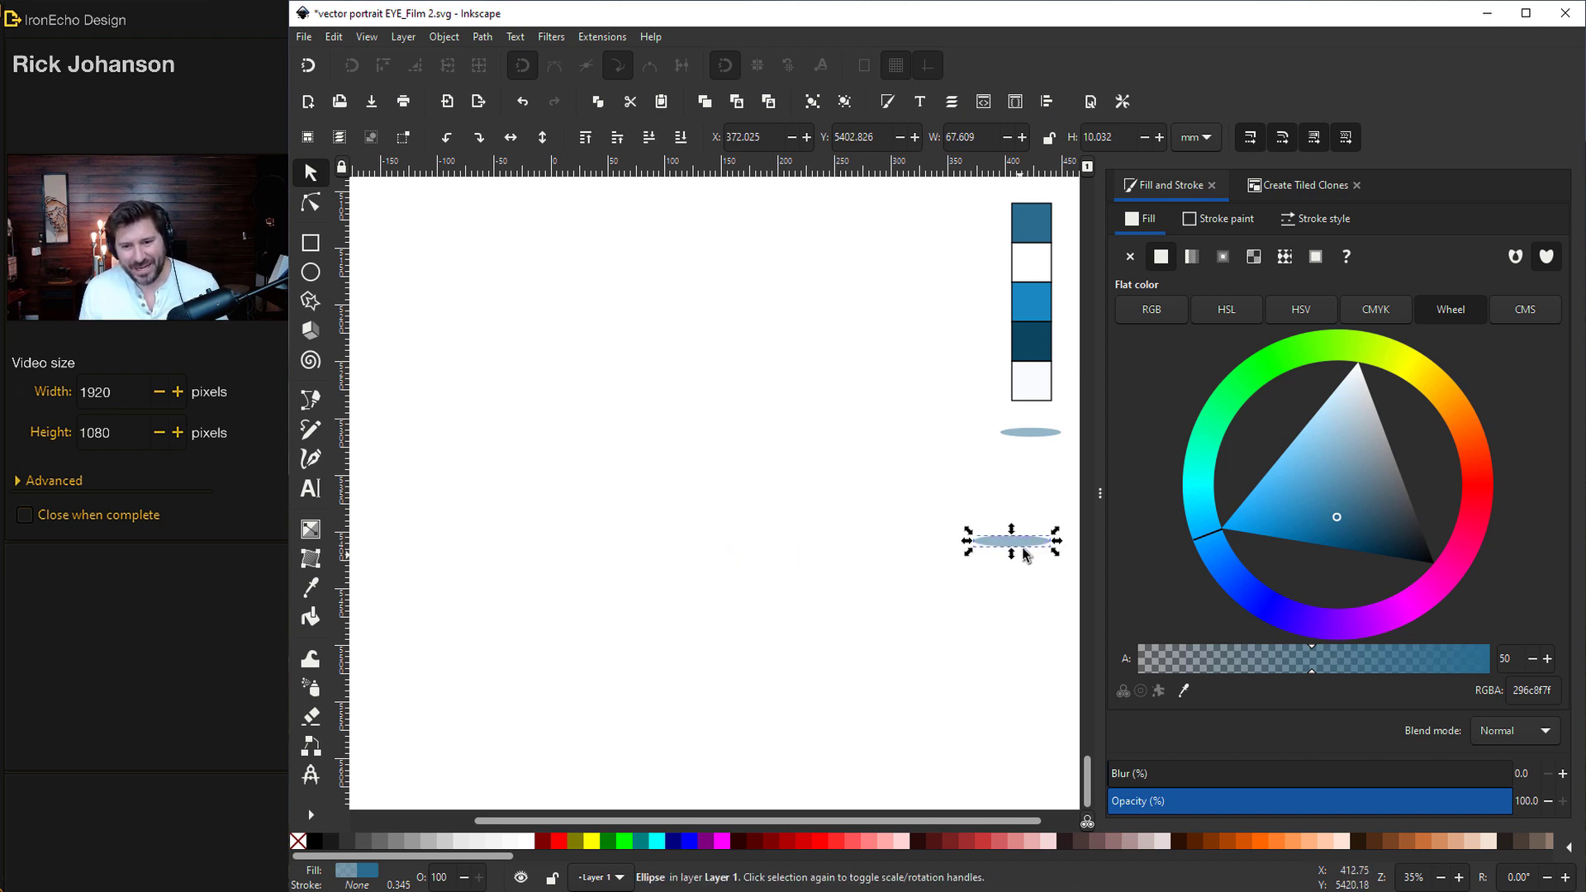
Step: Shift the ellipse's rotation centre horizontally about 160 mm to its left and create the tiled clones around it
left_click(1024, 544)
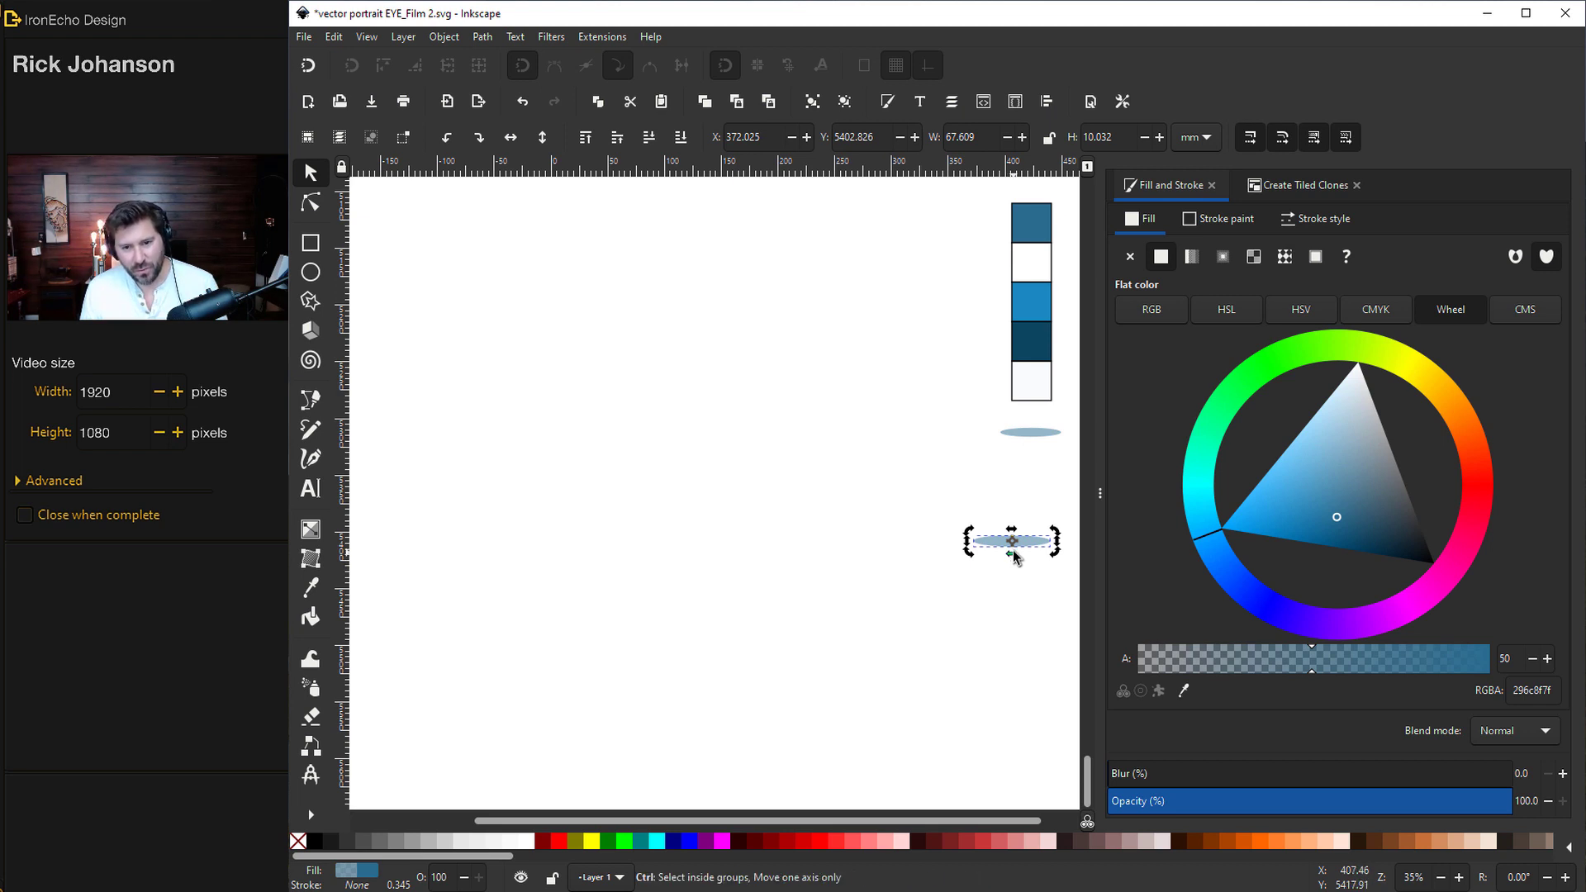
left_click_drag(1013, 547, 825, 541)
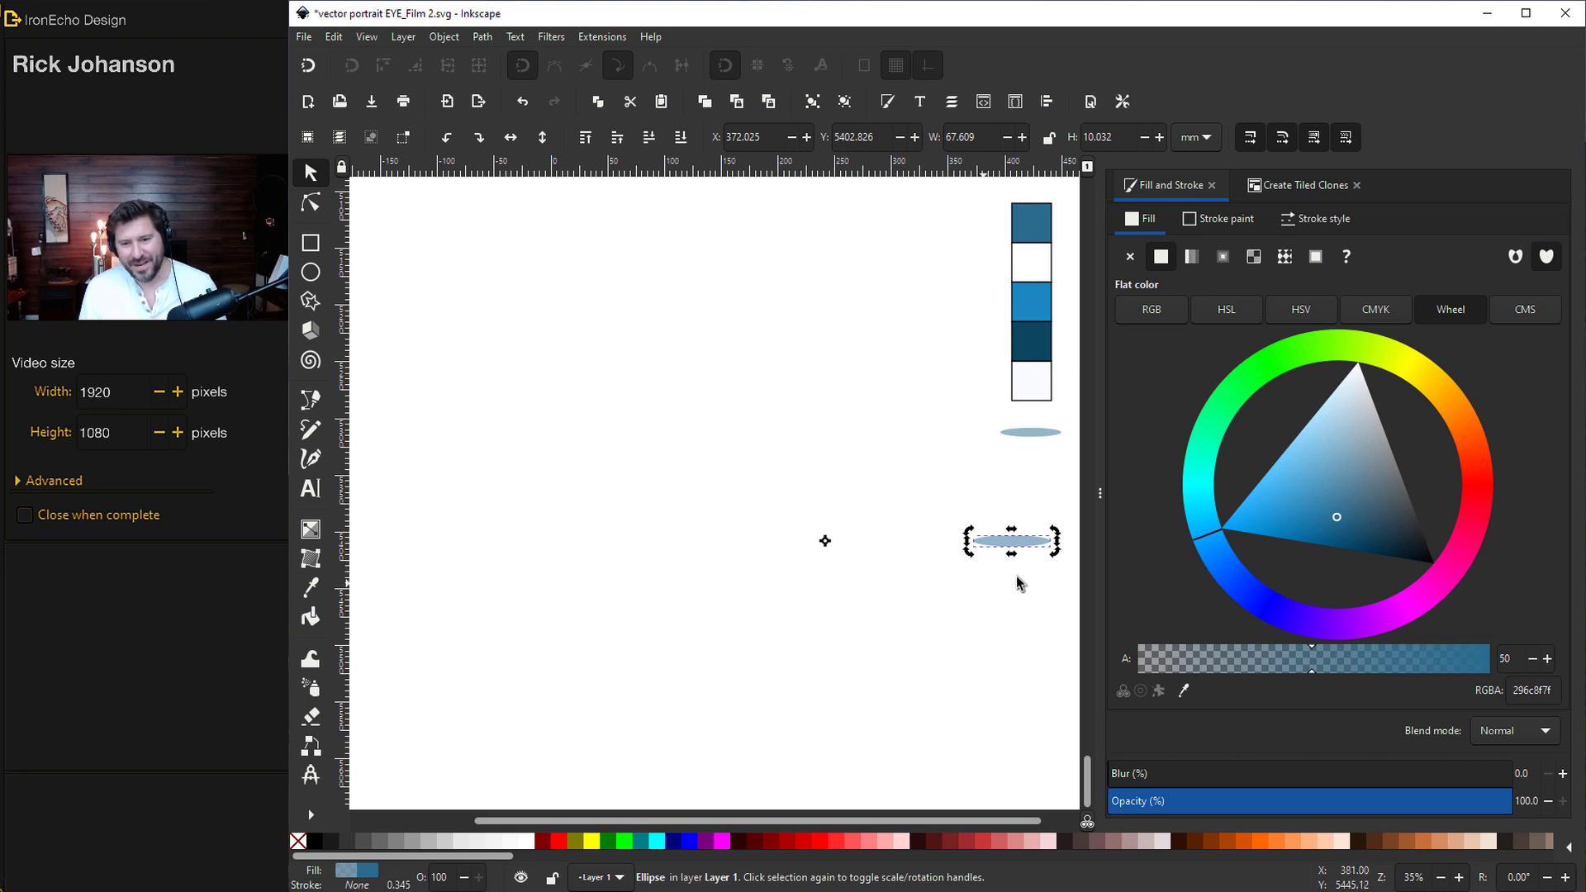
left_click(1298, 187)
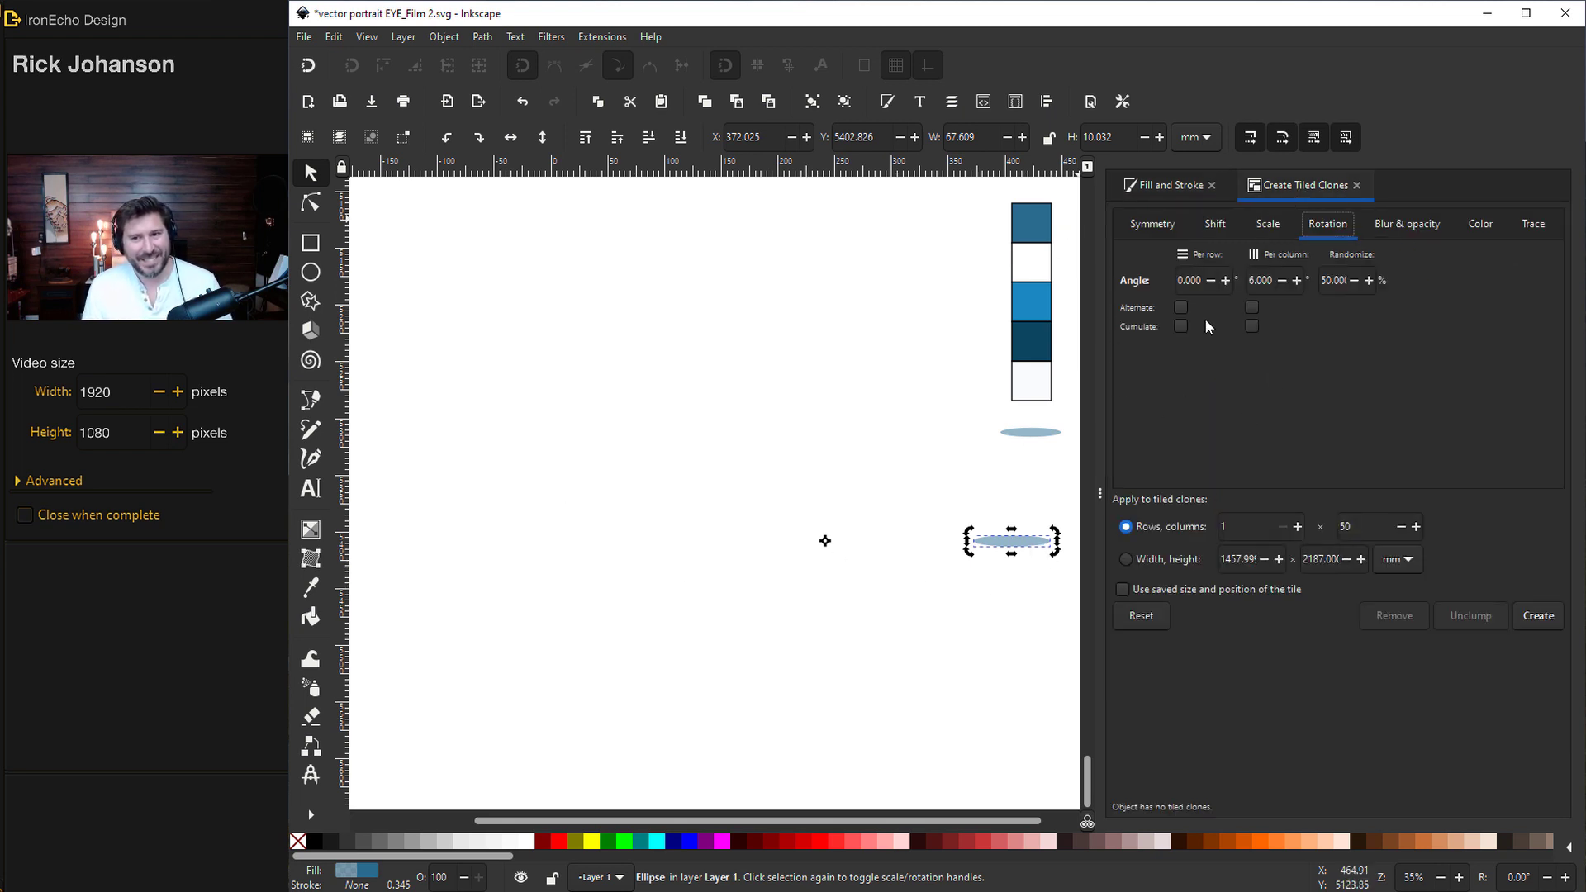
left_click(1538, 615)
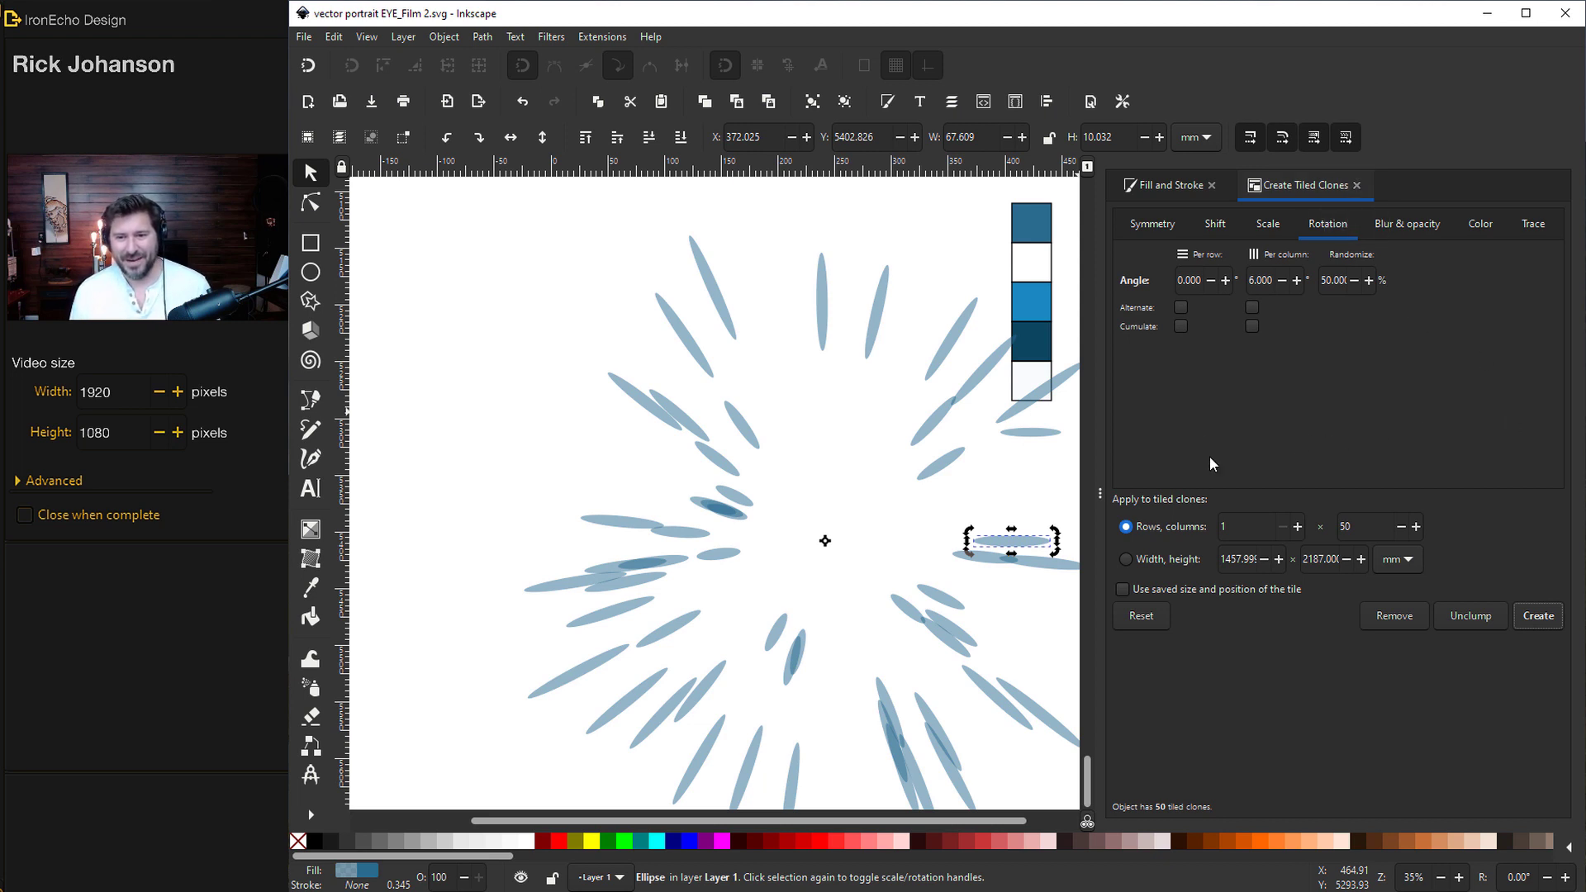
Step: Close the Create Tiled Clones dialog and narrow the docked panel to enlarge the canvas
left_click_drag(1096, 493, 1122, 494)
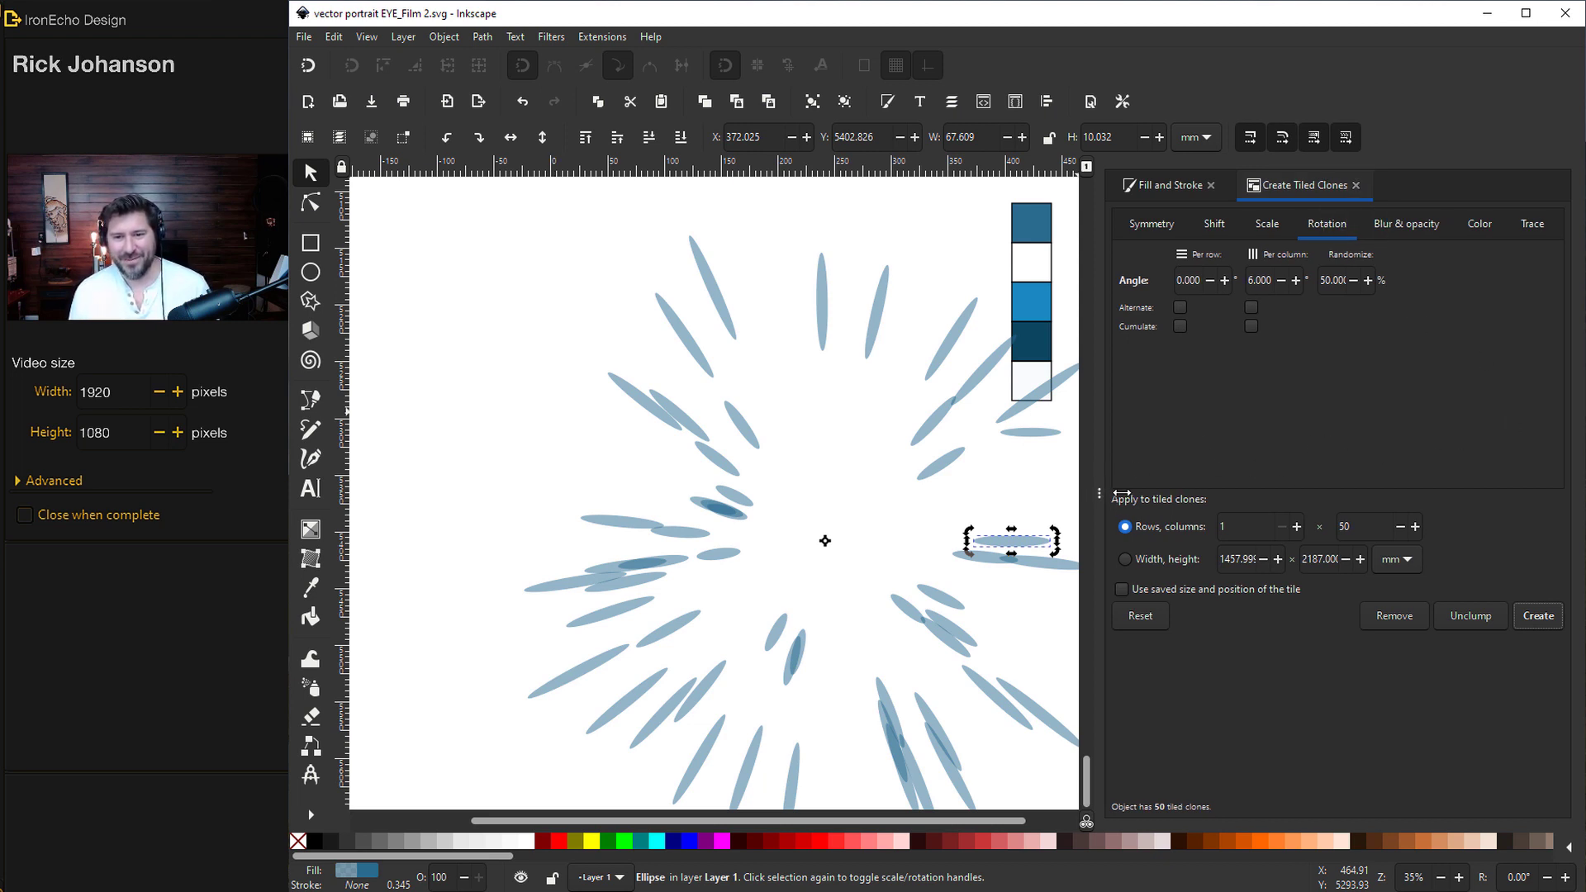
left_click(1355, 185)
left_click_drag(1099, 499, 1343, 498)
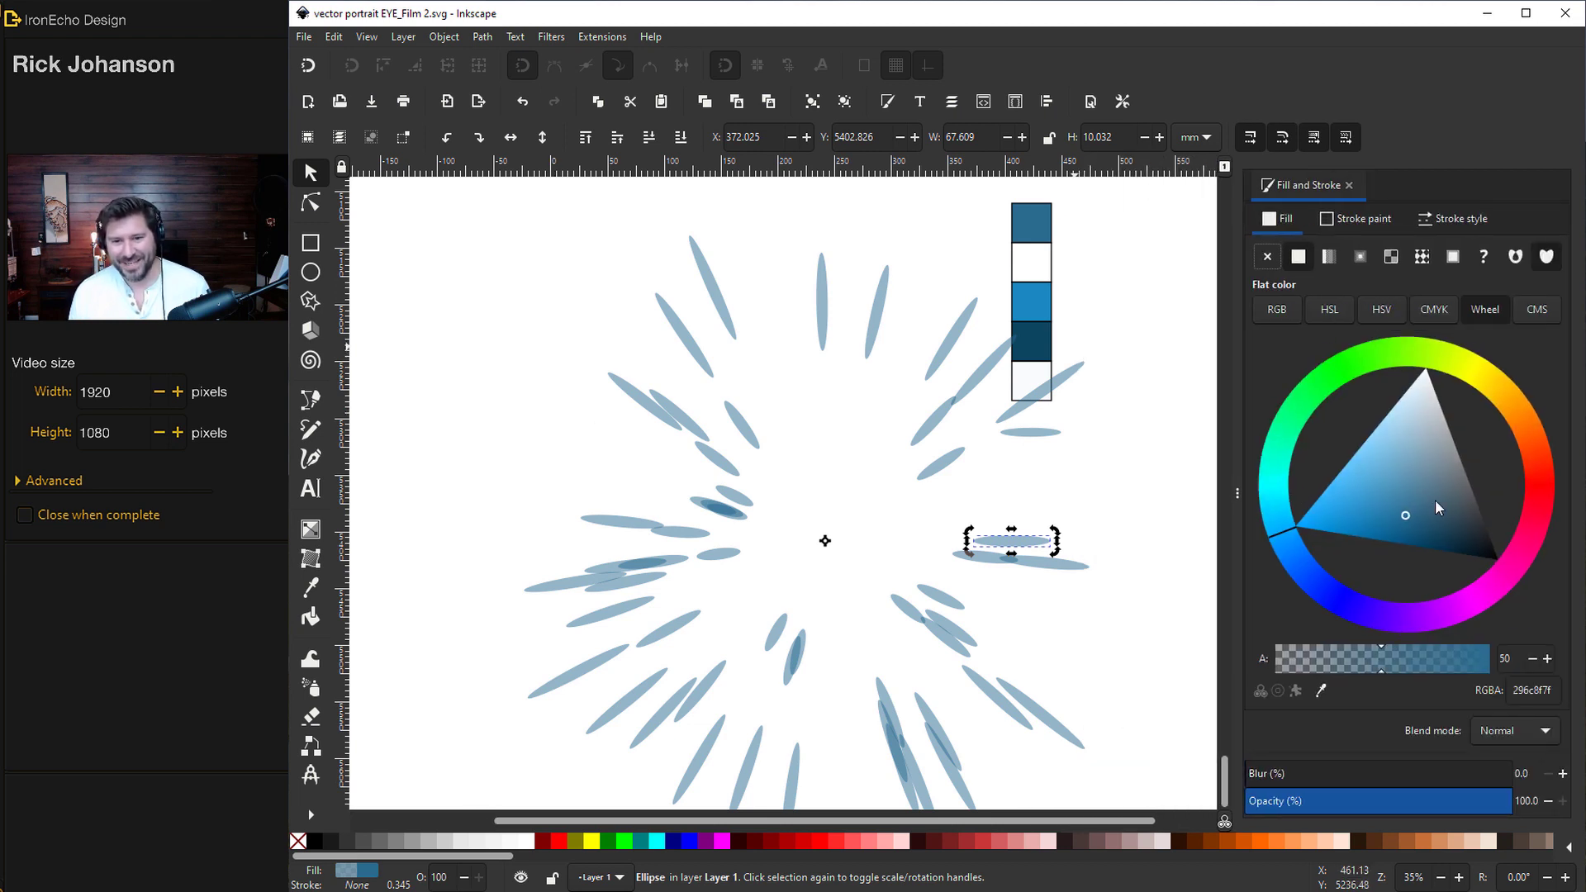
left_click(1143, 631)
scroll(1138, 625, "down", 2)
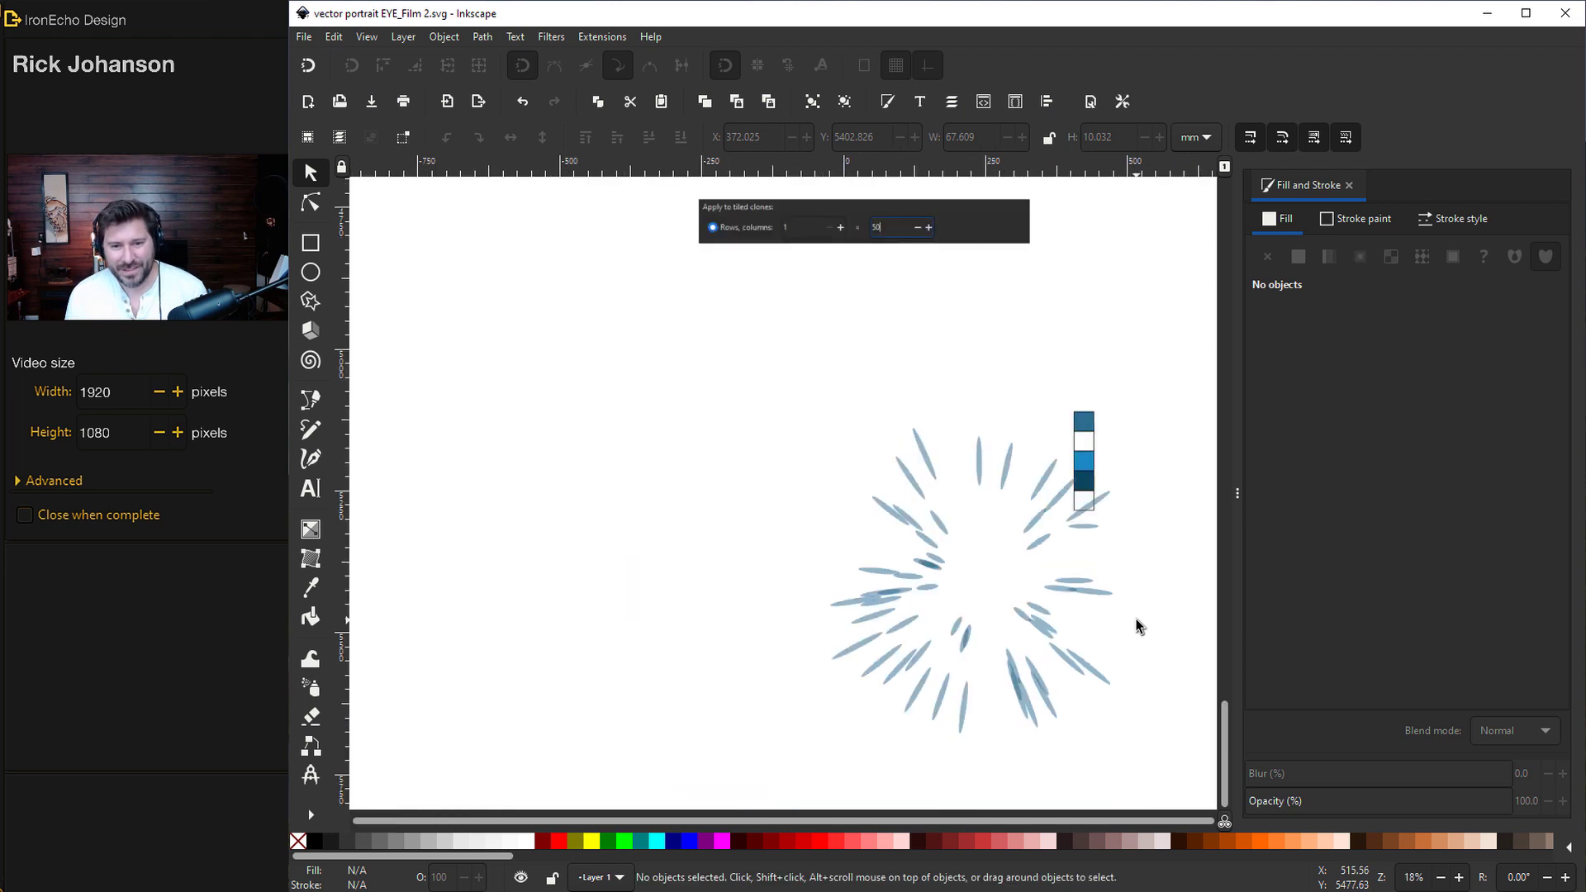
Step: Move the color swatches up clear of the clones and delete the small sample ellipse
left_click(1090, 449)
left_click(1107, 485)
left_click_drag(1108, 485, 1107, 355)
key("Escape")
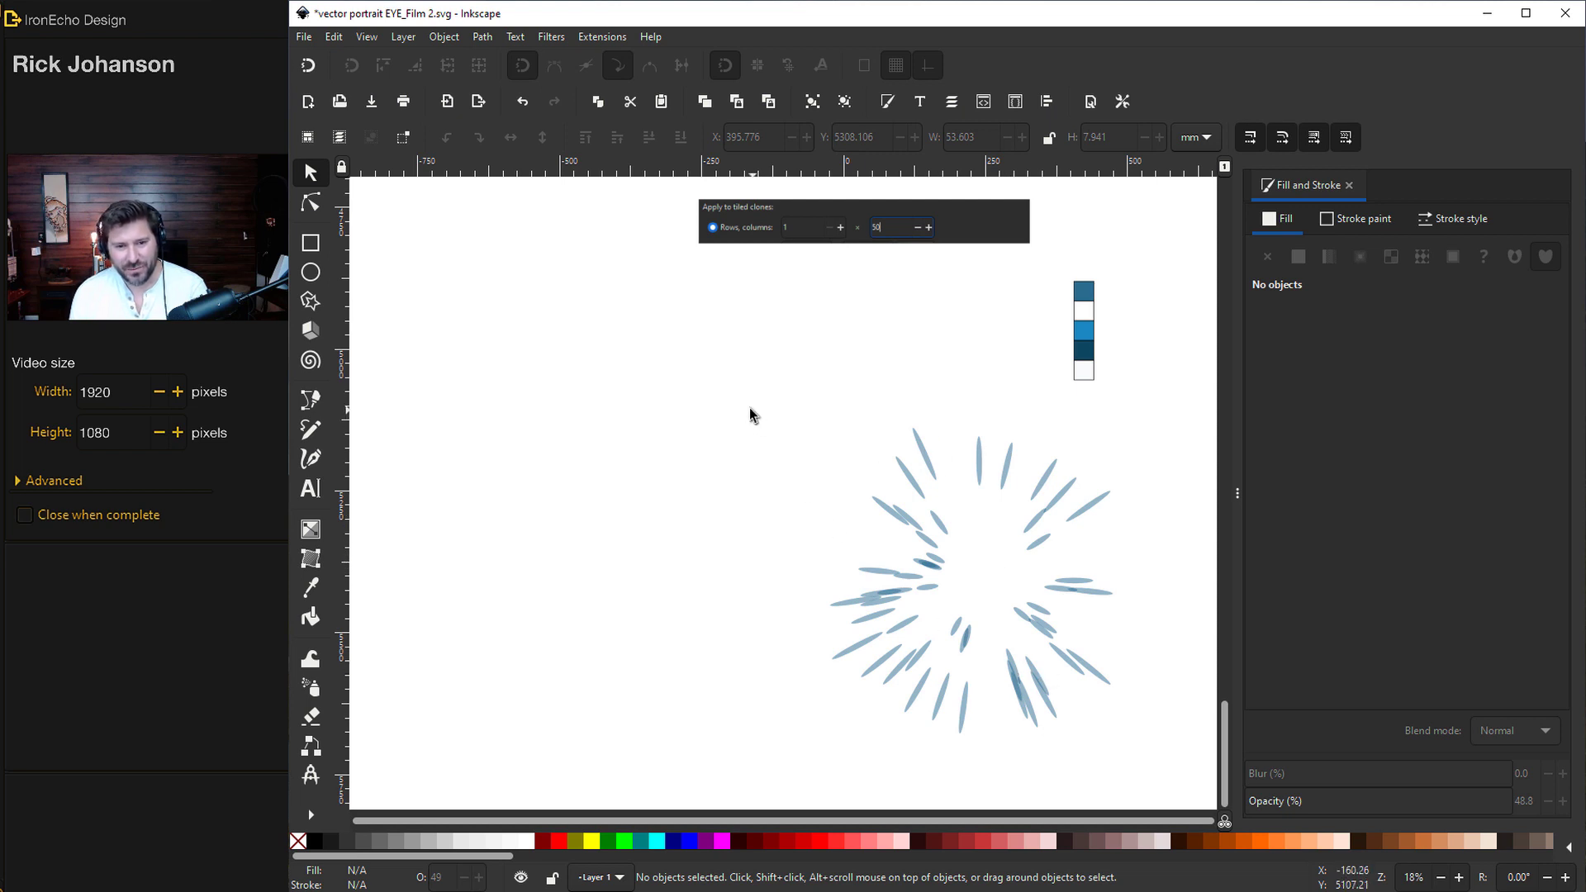
Step: Select the original ellipse with all its clones and group them
left_click_drag(742, 405, 884, 500)
left_click_drag(1079, 638, 1187, 782)
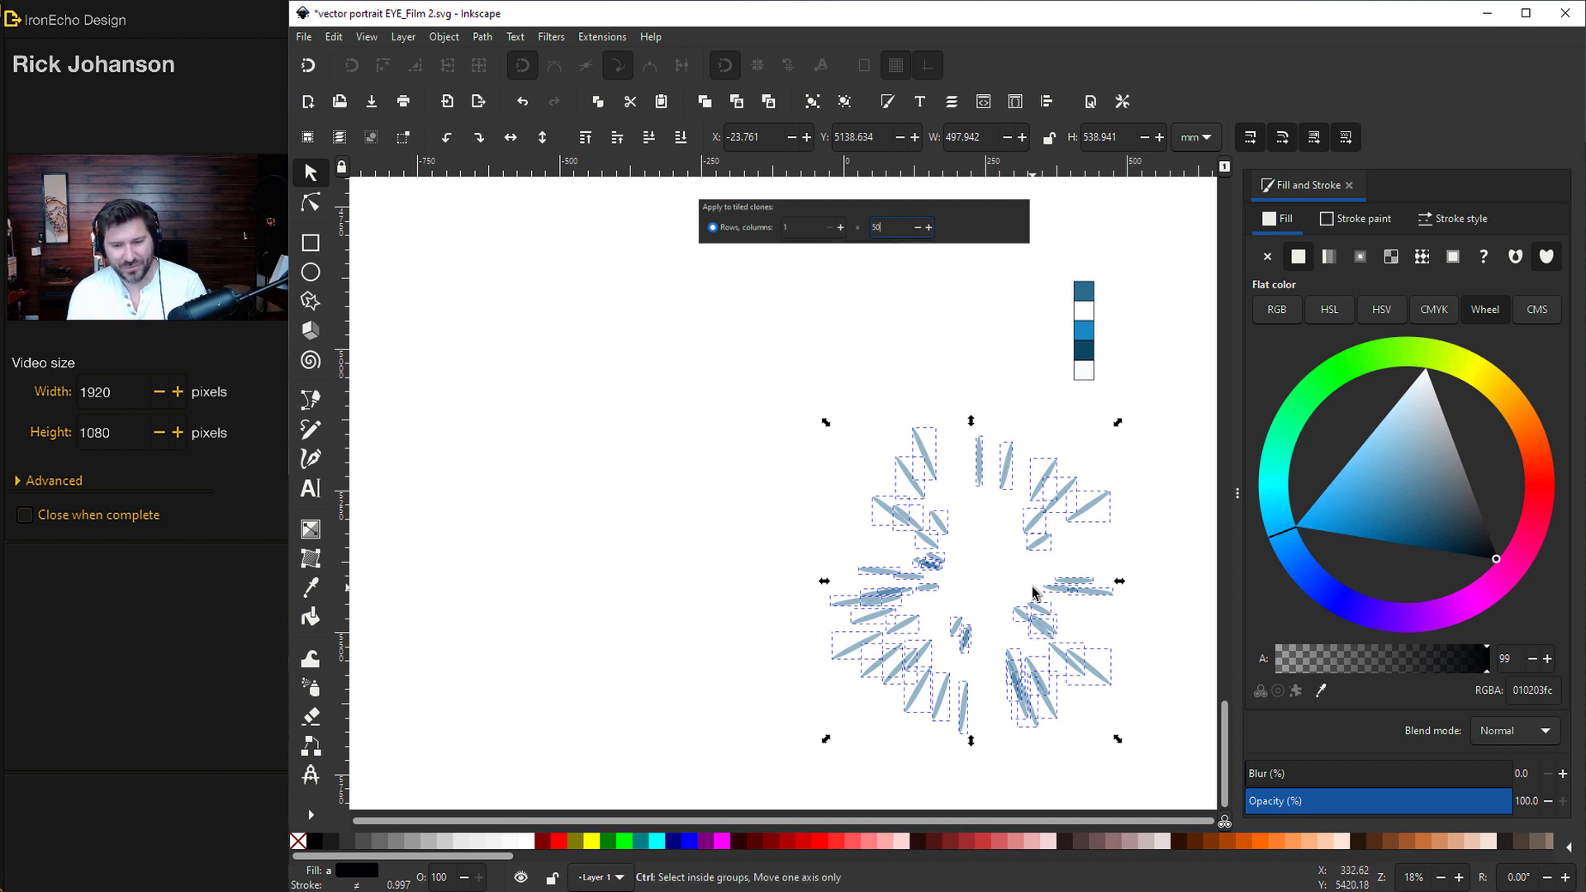
key("ctrl+g")
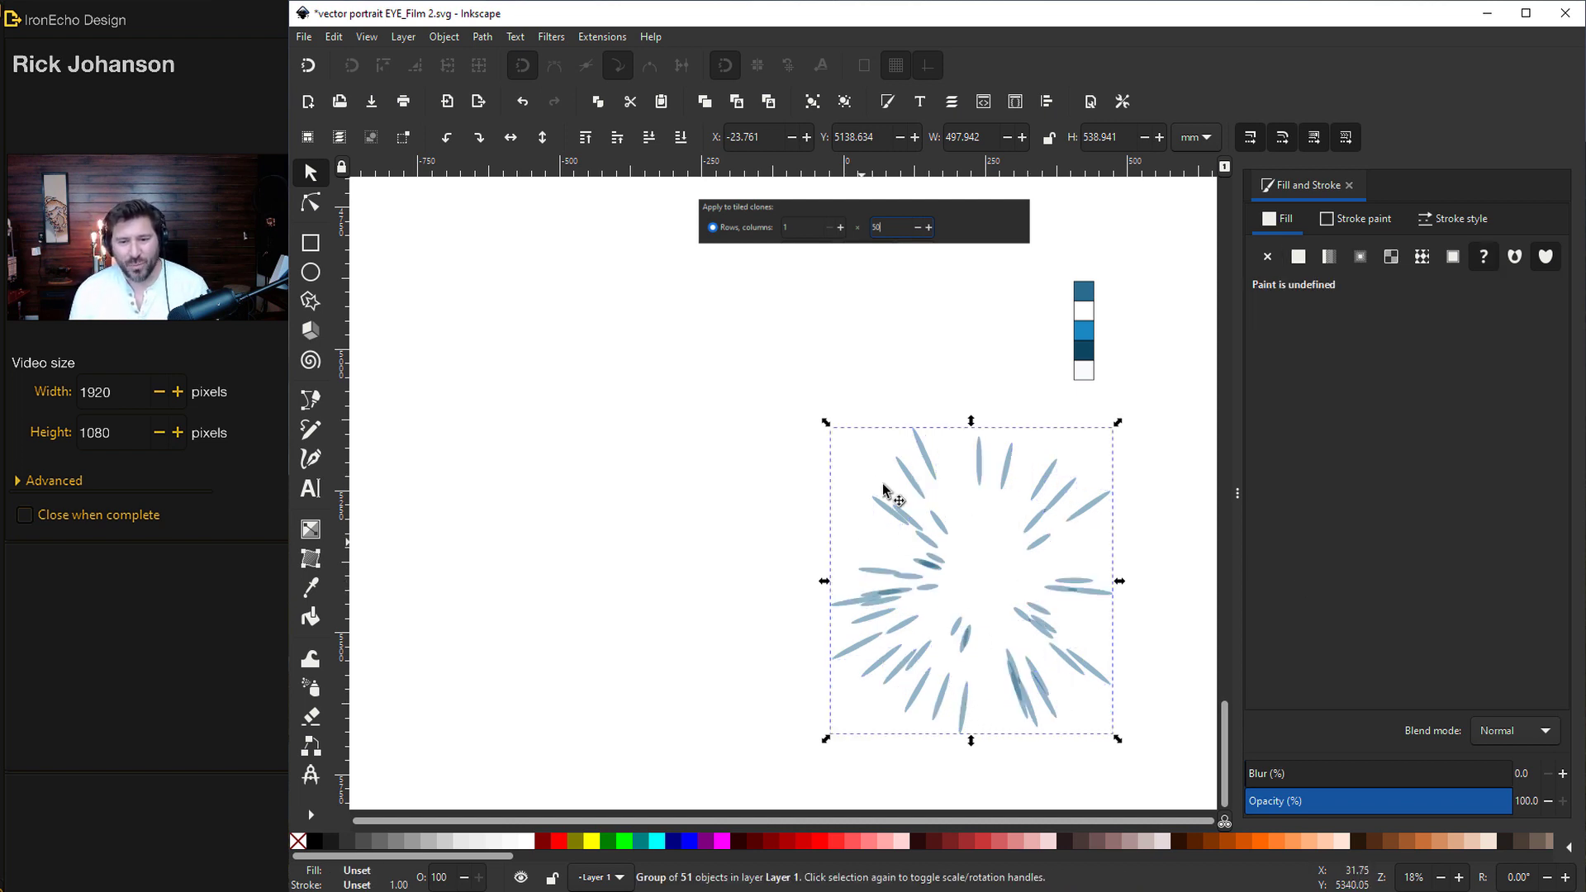
Step: Rotate the clone group around its centre while stamping copies until there are ten overlapping groups, and group them all together
left_click(1042, 545)
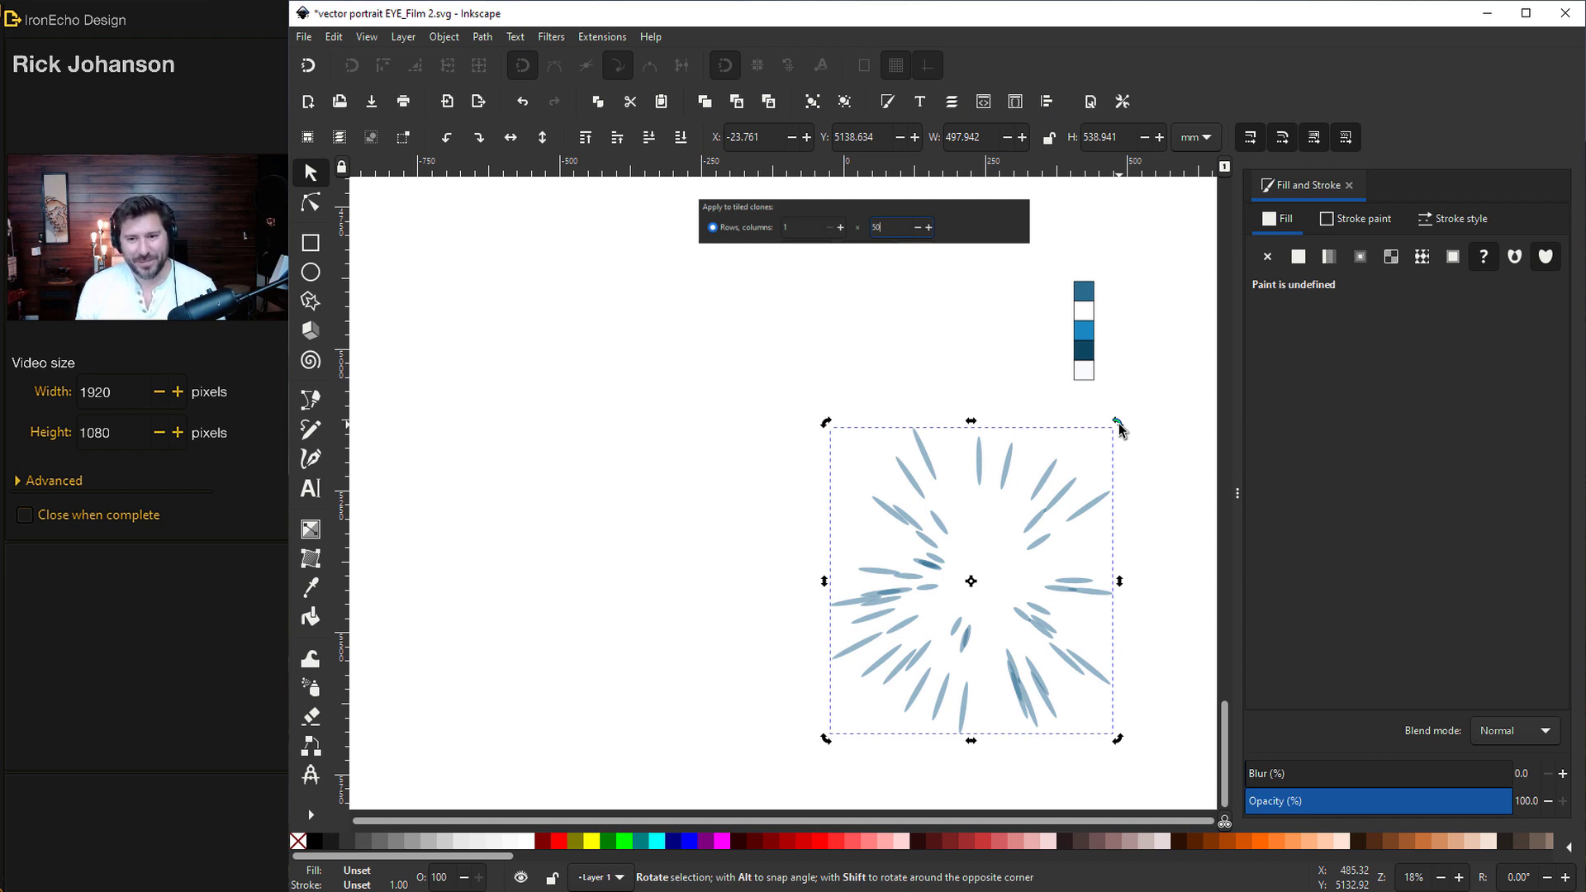
left_click_drag(1119, 418, 958, 549)
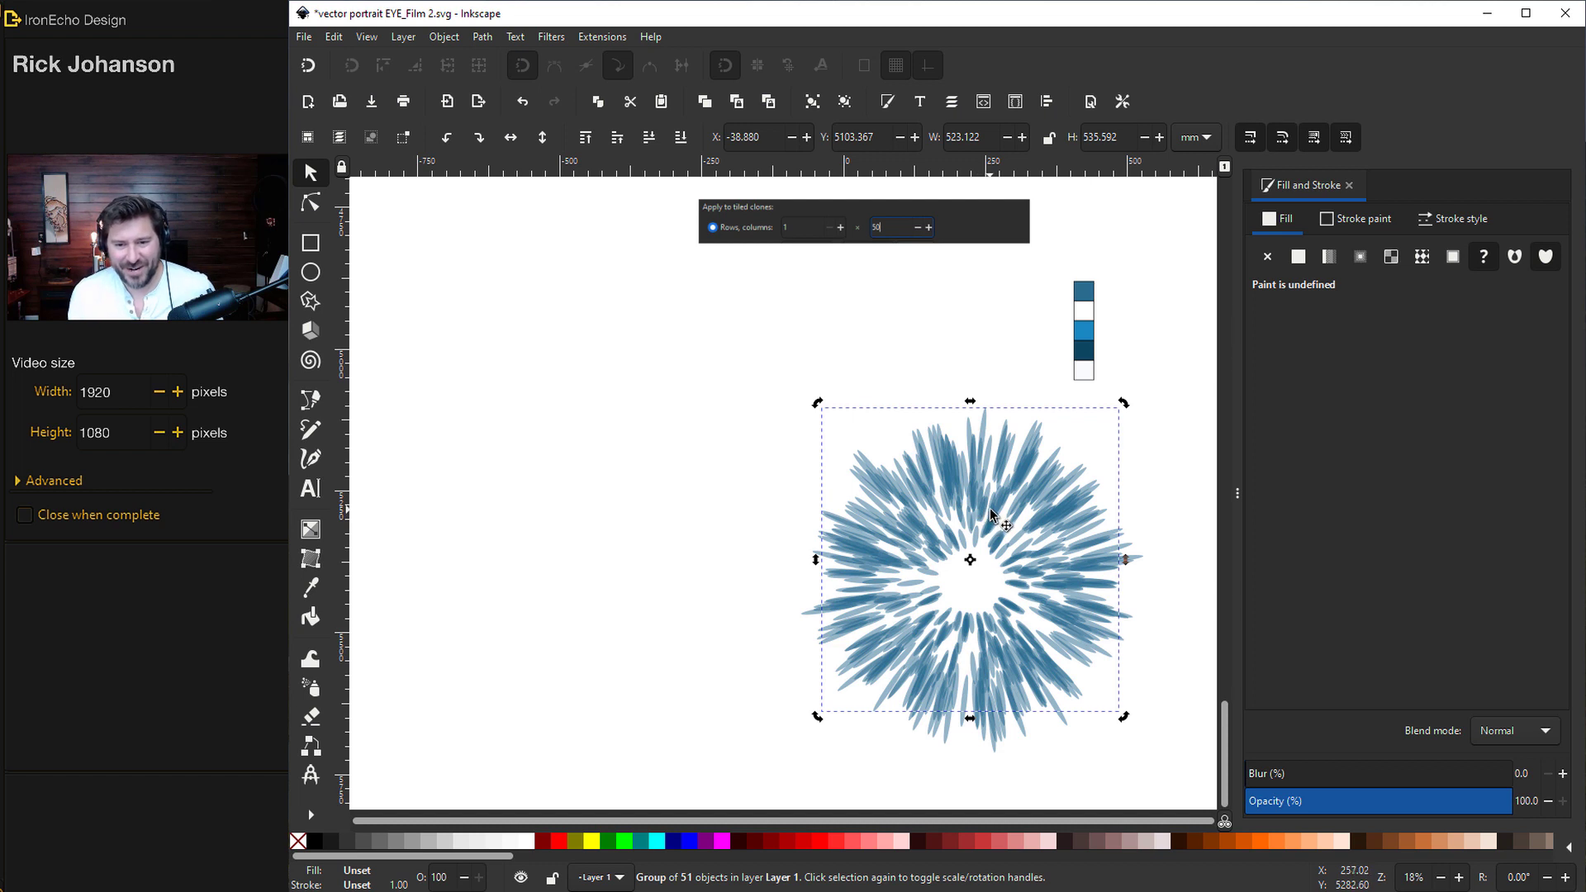
left_click(760, 549)
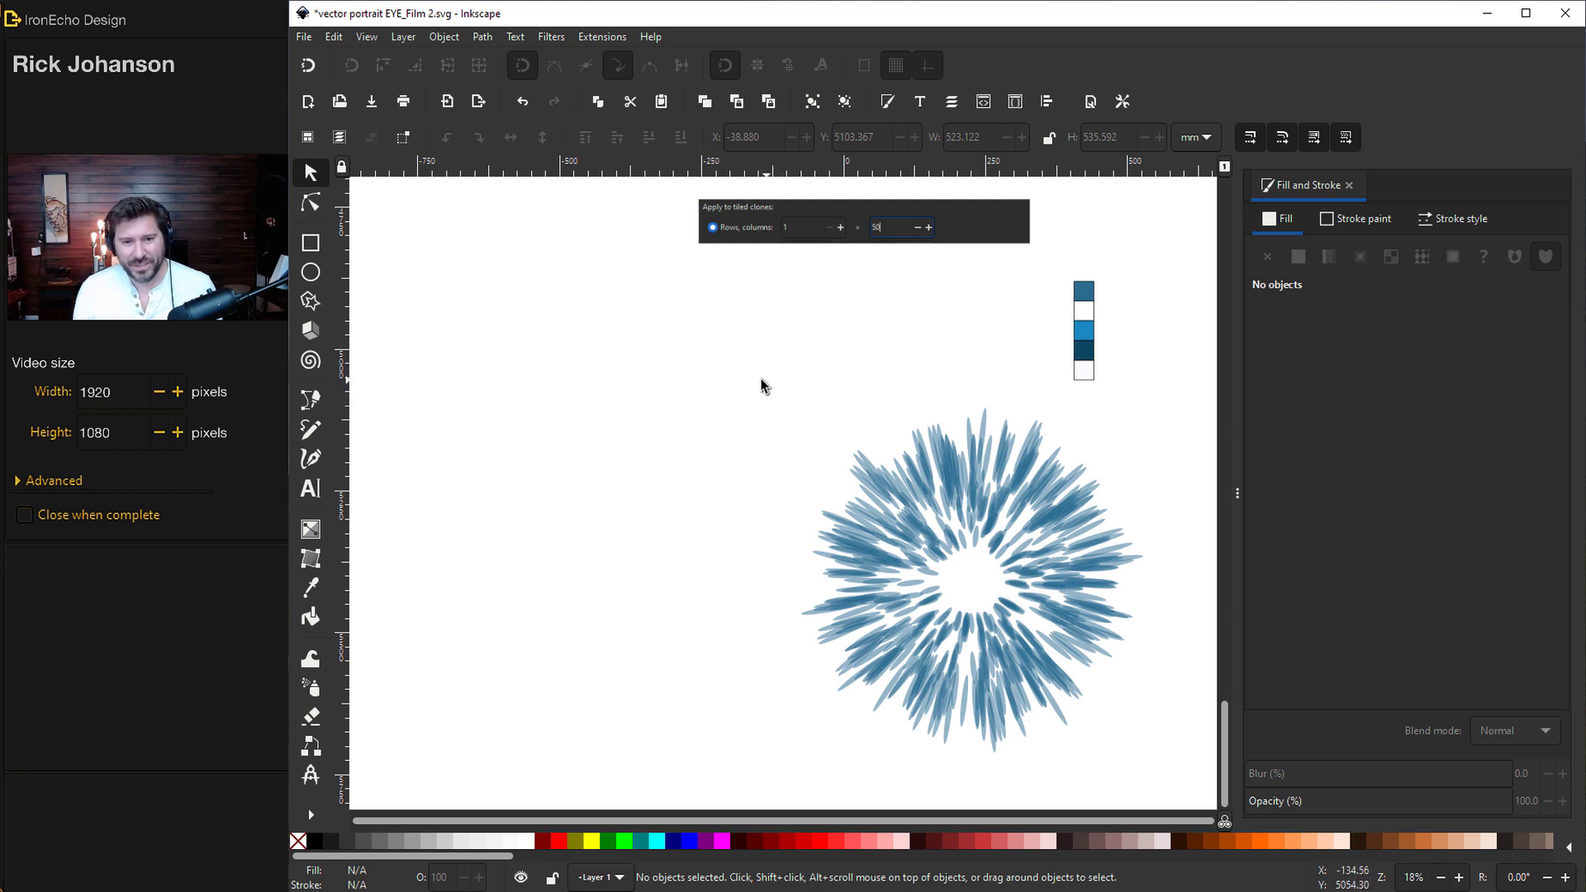
mouse_move(742, 379)
left_mouse_down()
mouse_move(934, 513)
mouse_move(1156, 780)
left_mouse_up()
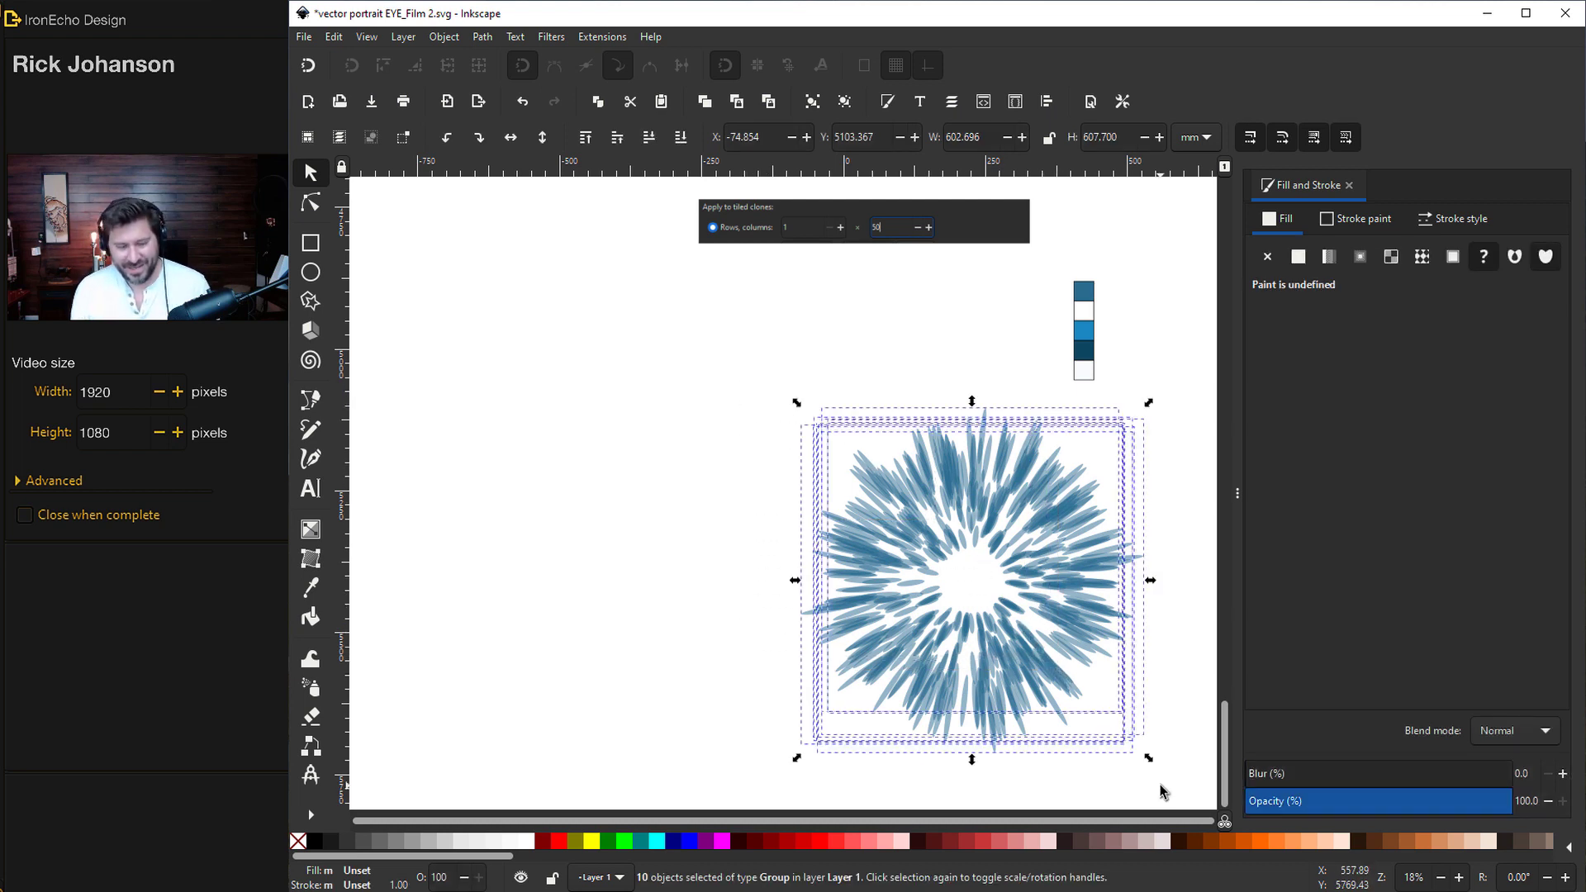
key("ctrl+g")
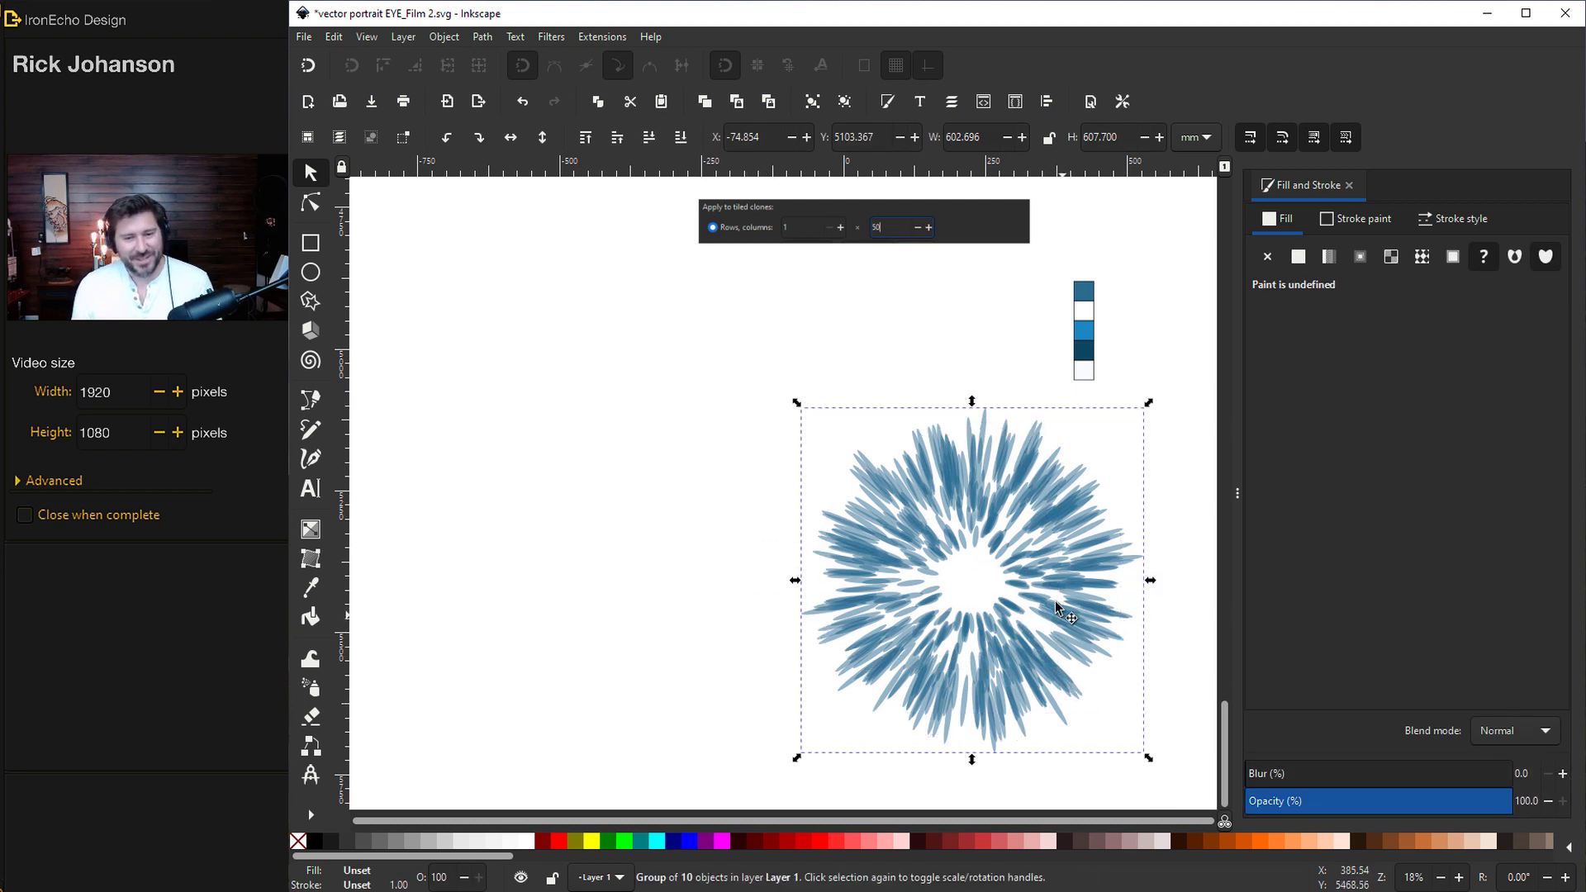
Step: Duplicate the iris group, scale the copy to about 300 × 303 mm and centre it inside the large ring
key("ctrl")
key("ctrl+z")
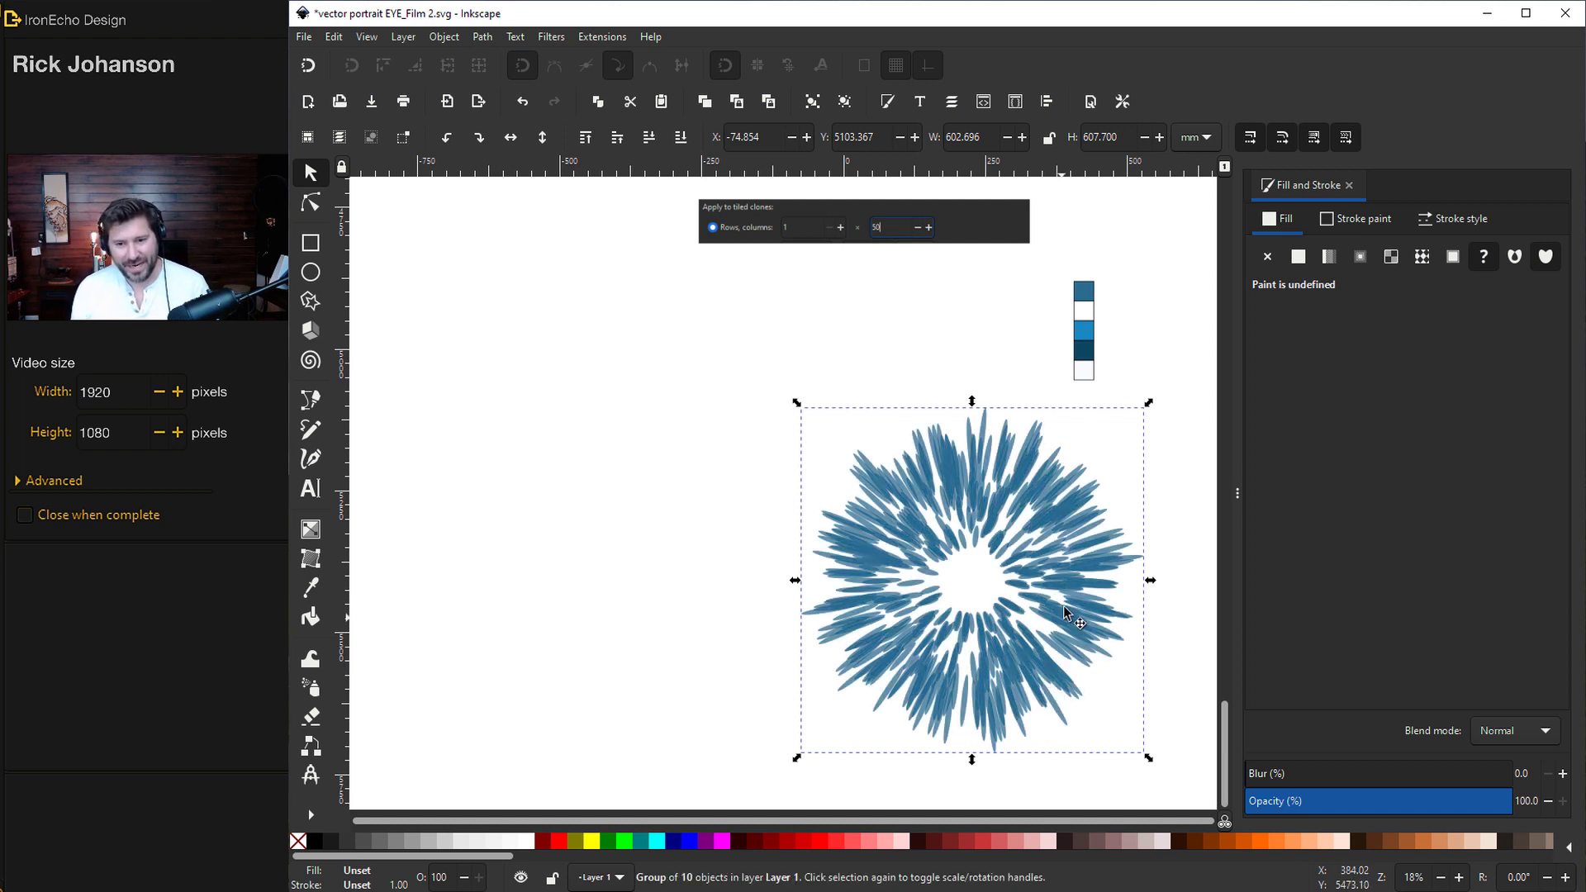
left_click_drag(1061, 583, 644, 521)
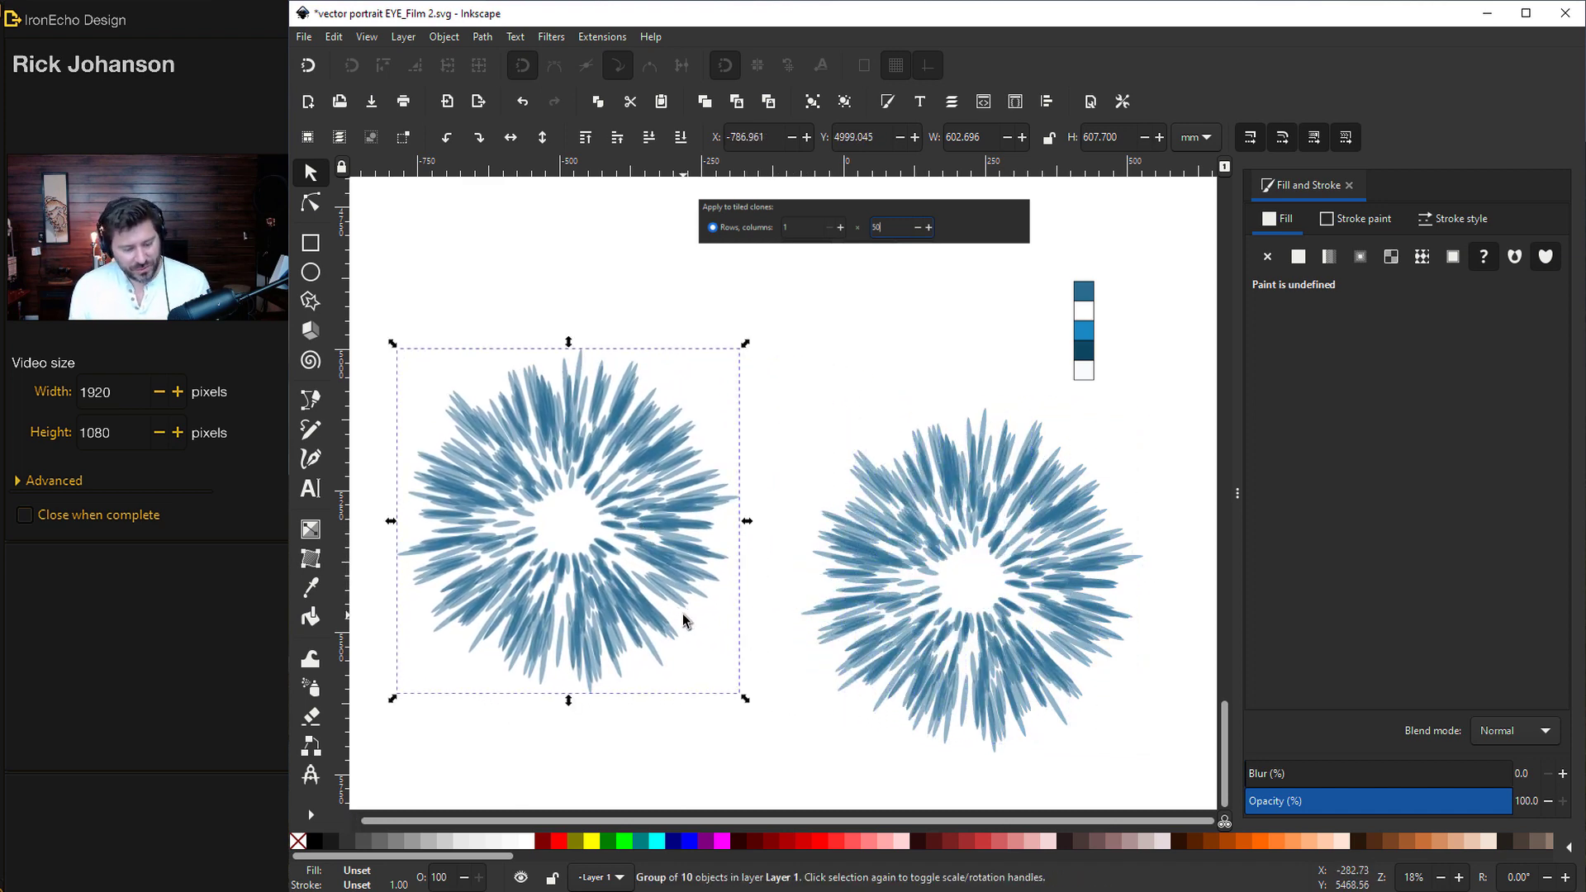
left_click_drag(743, 698, 659, 619)
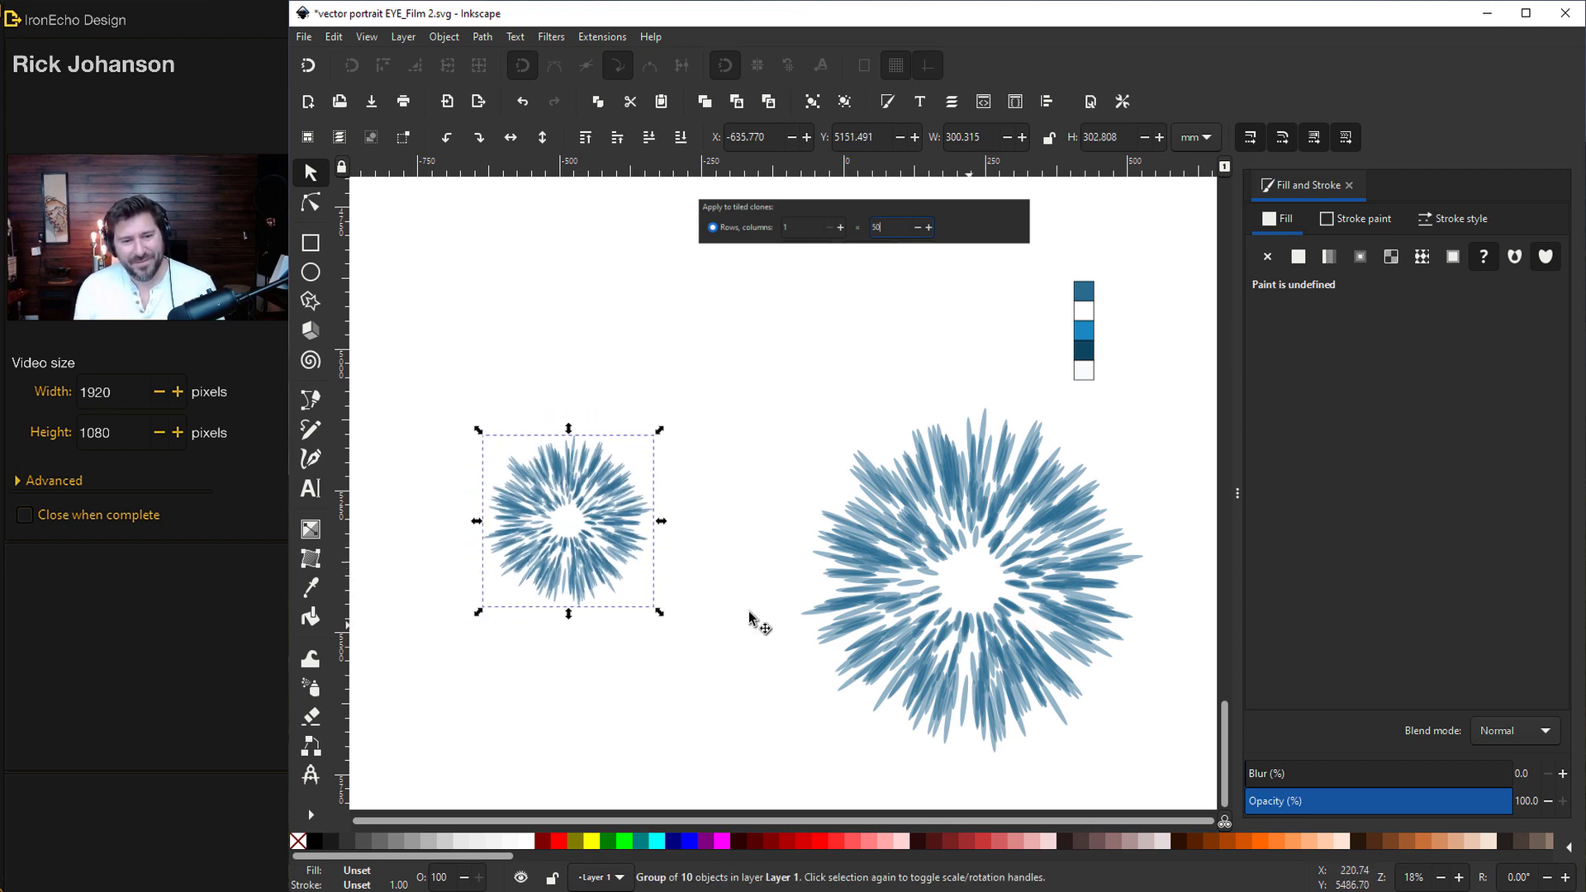
left_click_drag(587, 563, 991, 623)
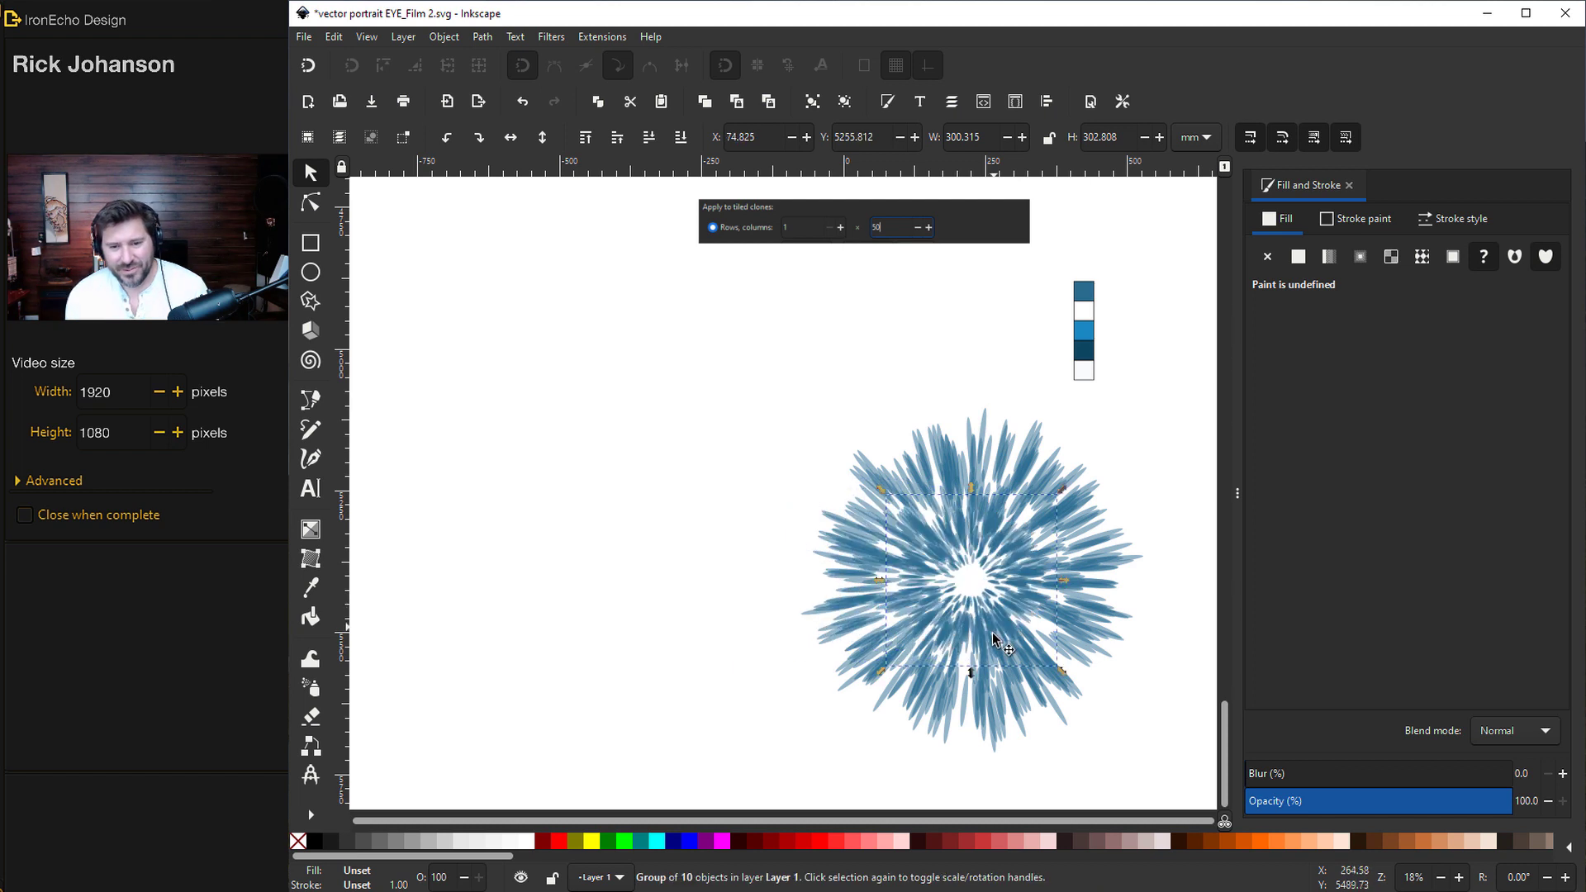
Step: Rotate the small ring around its centre while stamping a copy inside the iris, and move the loose ring out to the left
left_click(968, 571)
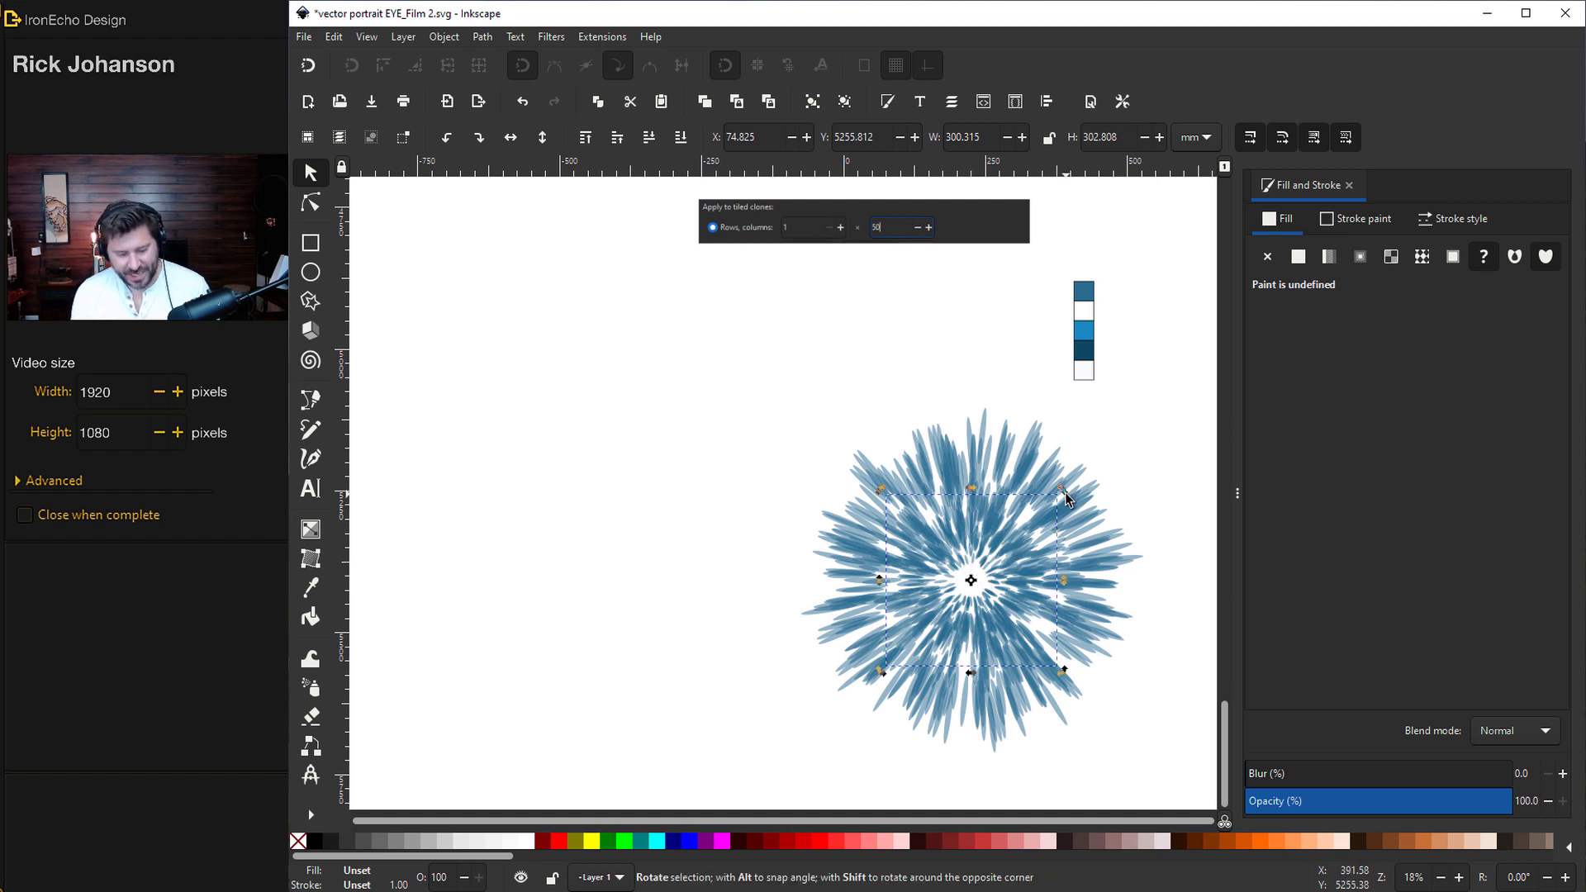
left_click_drag(1063, 494, 944, 660)
left_click_drag(891, 587, 440, 569)
left_click(783, 591)
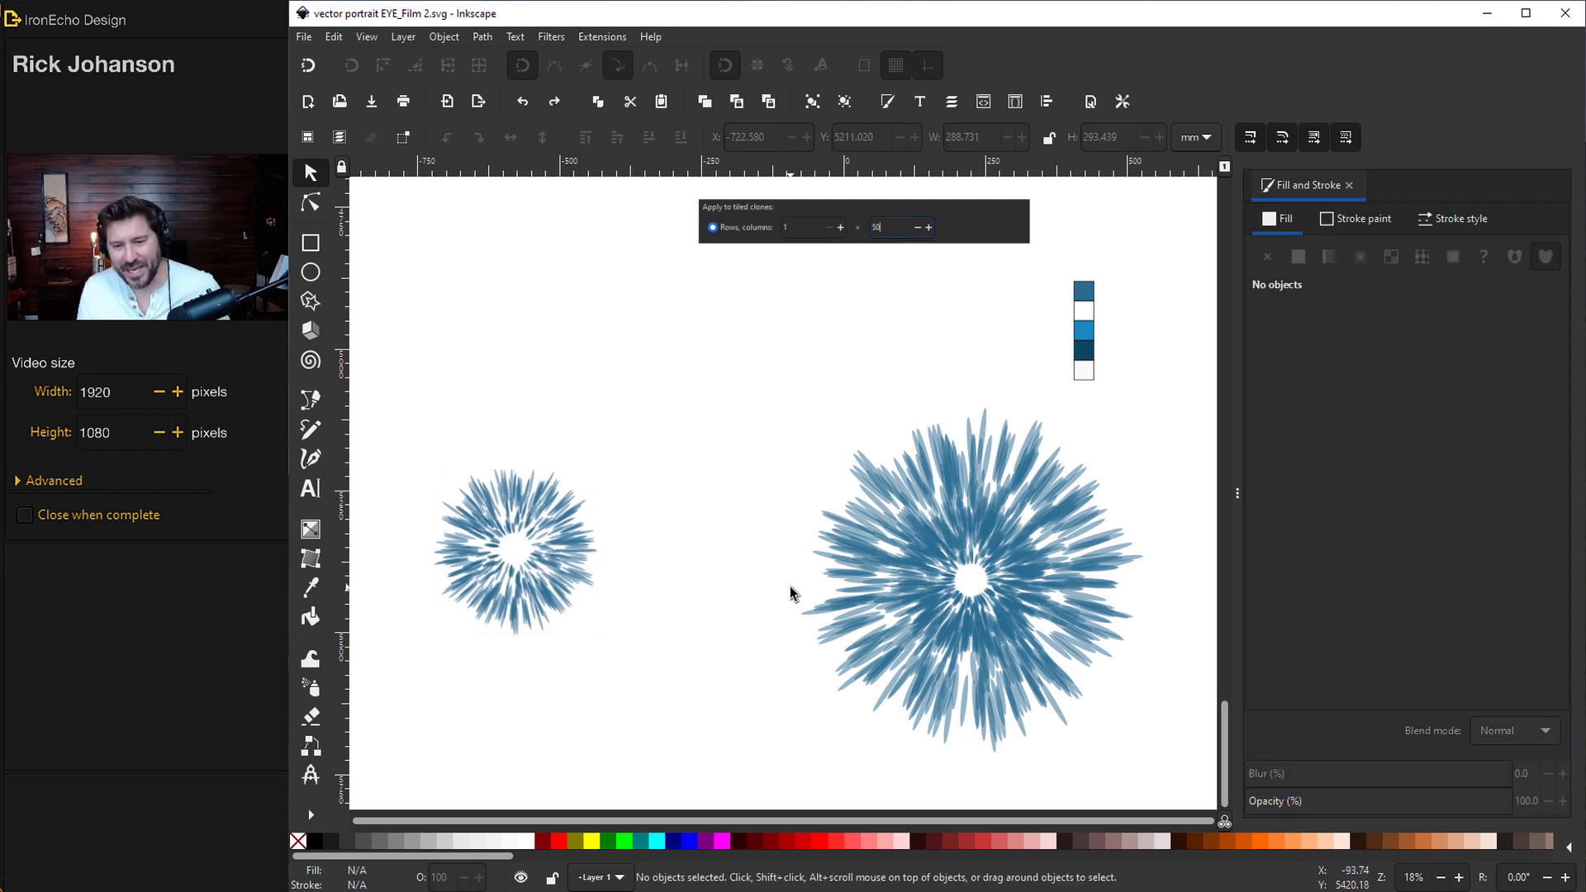
Step: Move the loose ring up and draw a circle about 611 mm wide below it, filled with the fully opaque dark blue swatch colour
left_click_drag(556, 573, 547, 335)
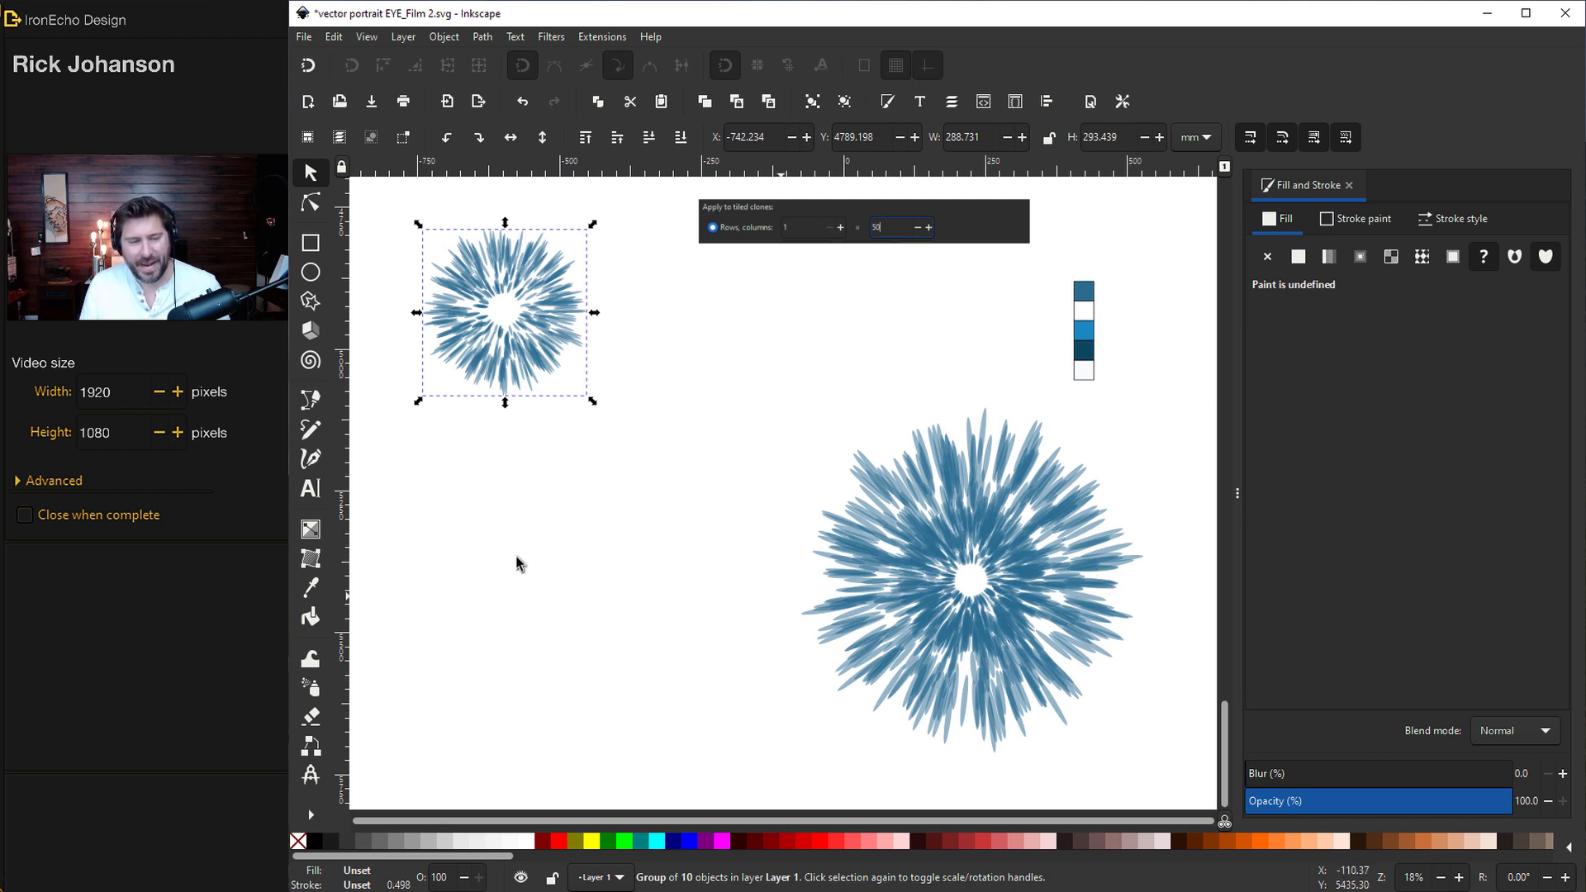
left_click(313, 272)
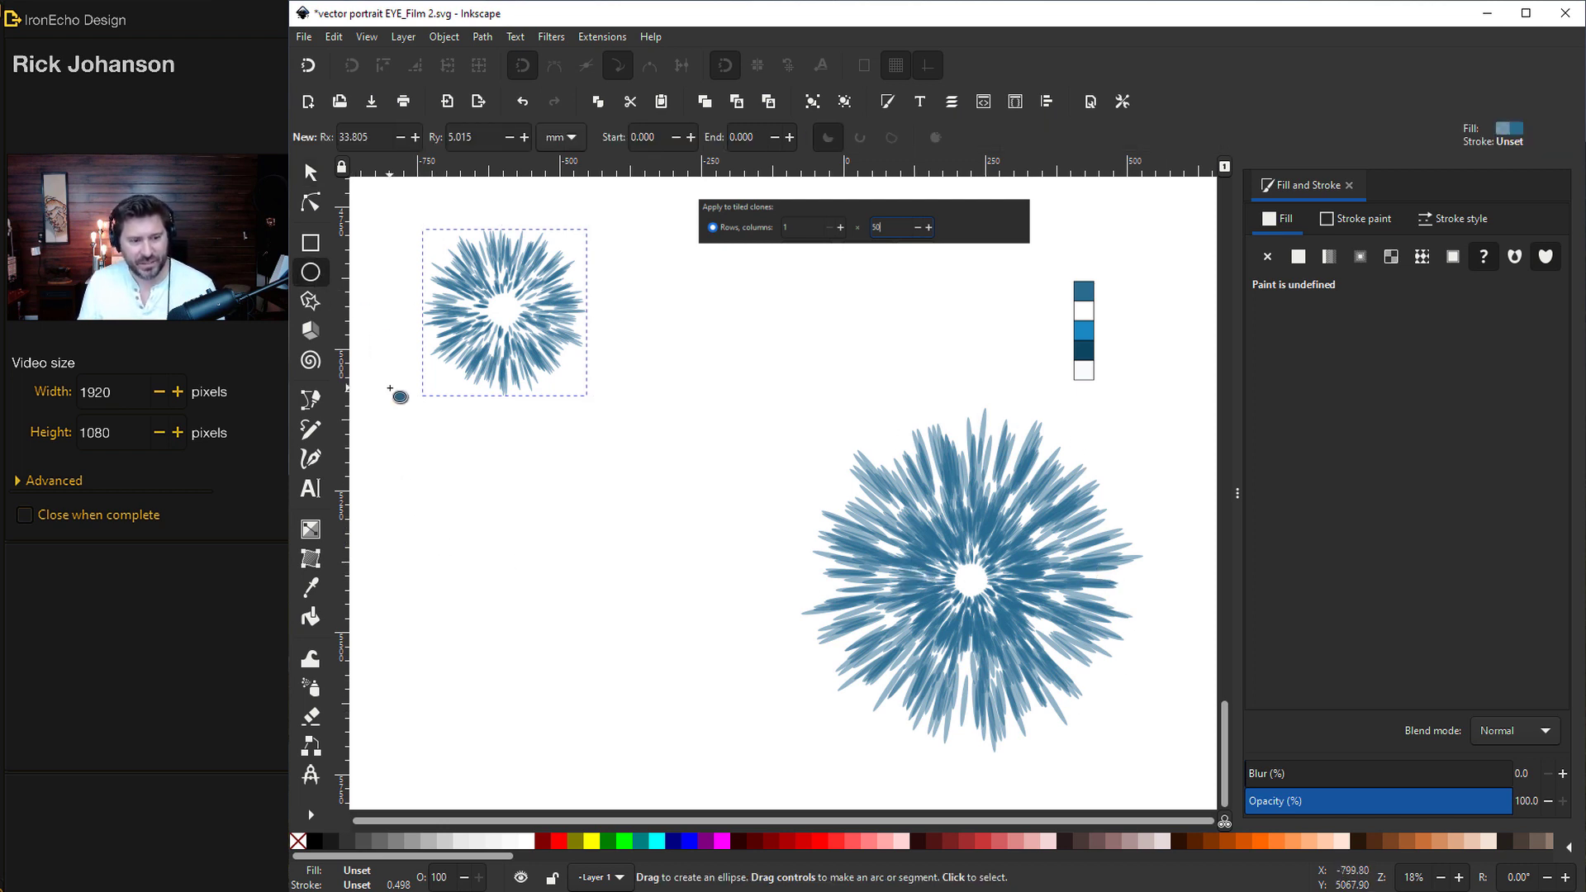
left_click_drag(525, 505, 707, 696)
key("s")
left_click_drag(529, 501, 699, 542)
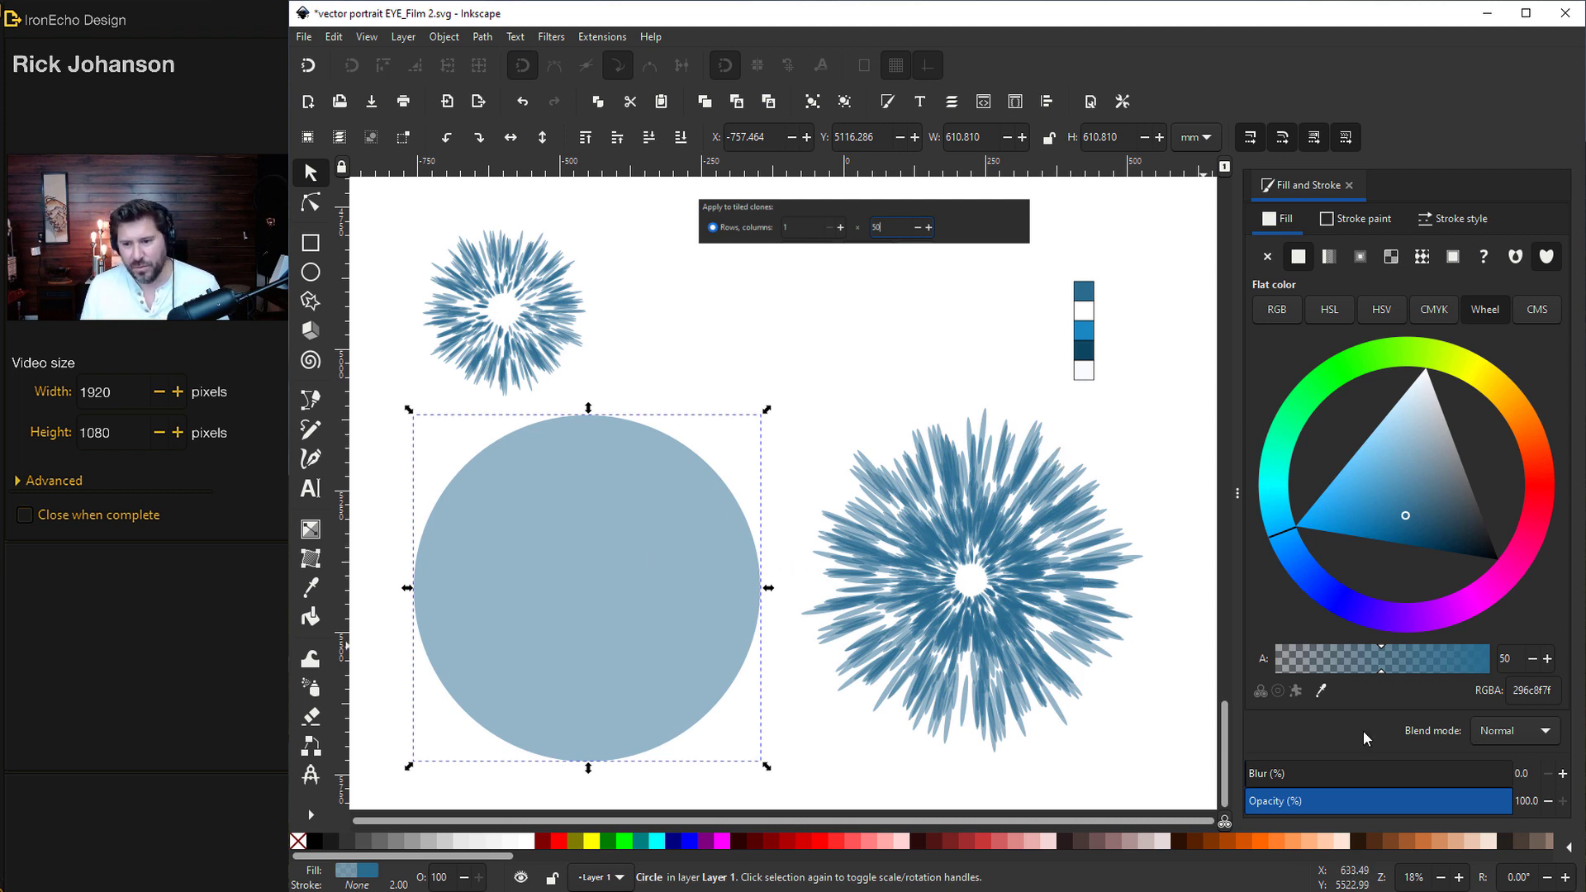
left_click_drag(1384, 670, 1541, 669)
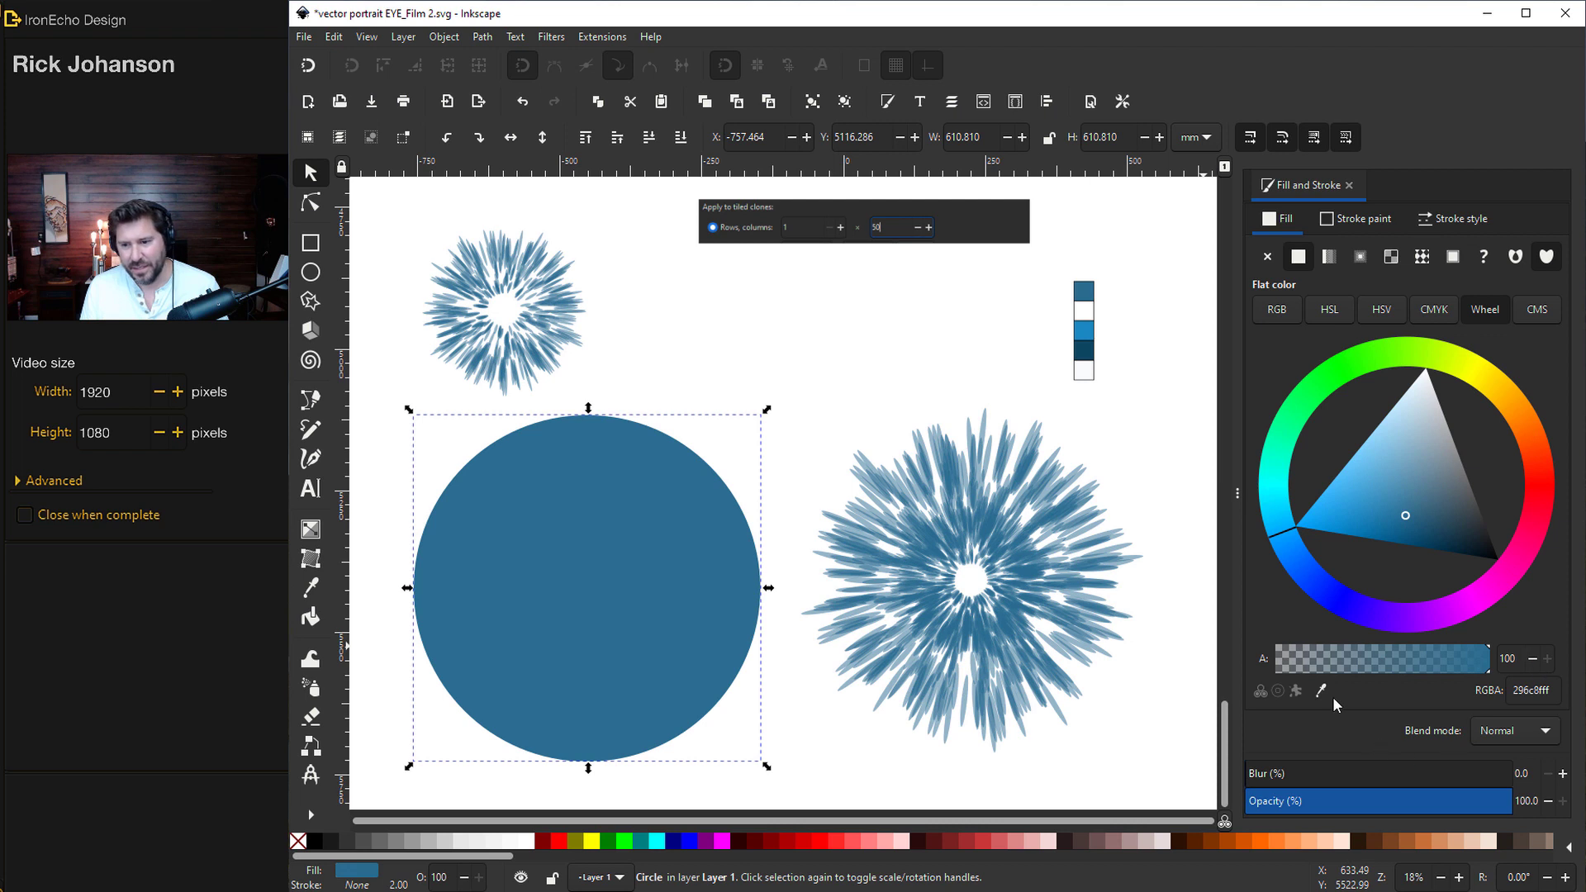
left_click(1088, 358)
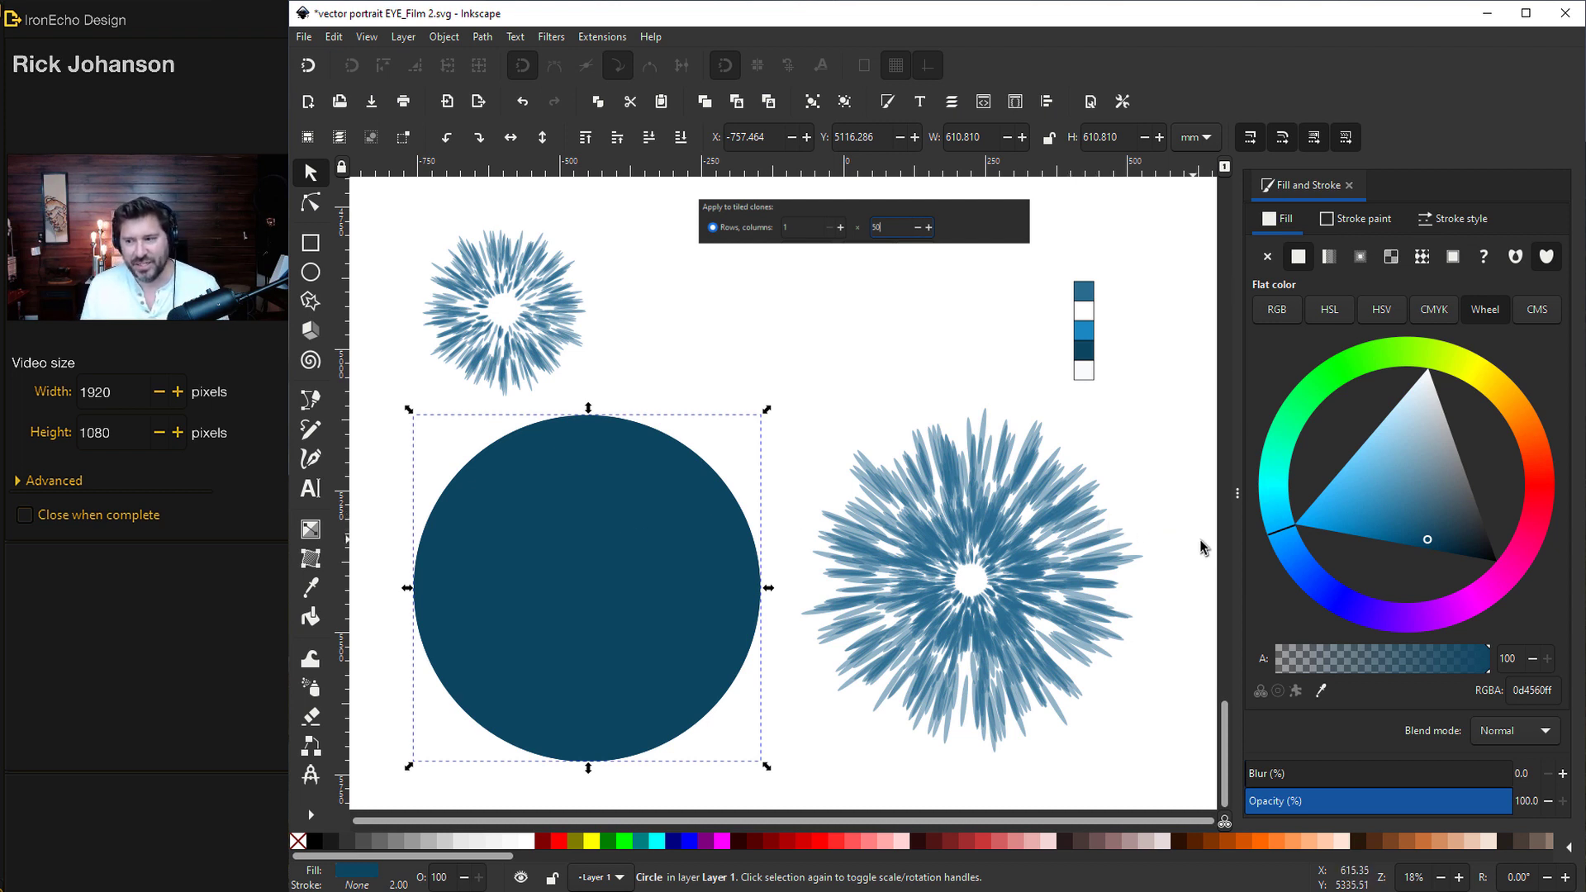
Step: Duplicate the dark circle, fill the copy with swatch blue 1888c0, scale it to about 559 mm around its centre and blur it 14.7%
left_click(1321, 690)
left_click(1084, 331)
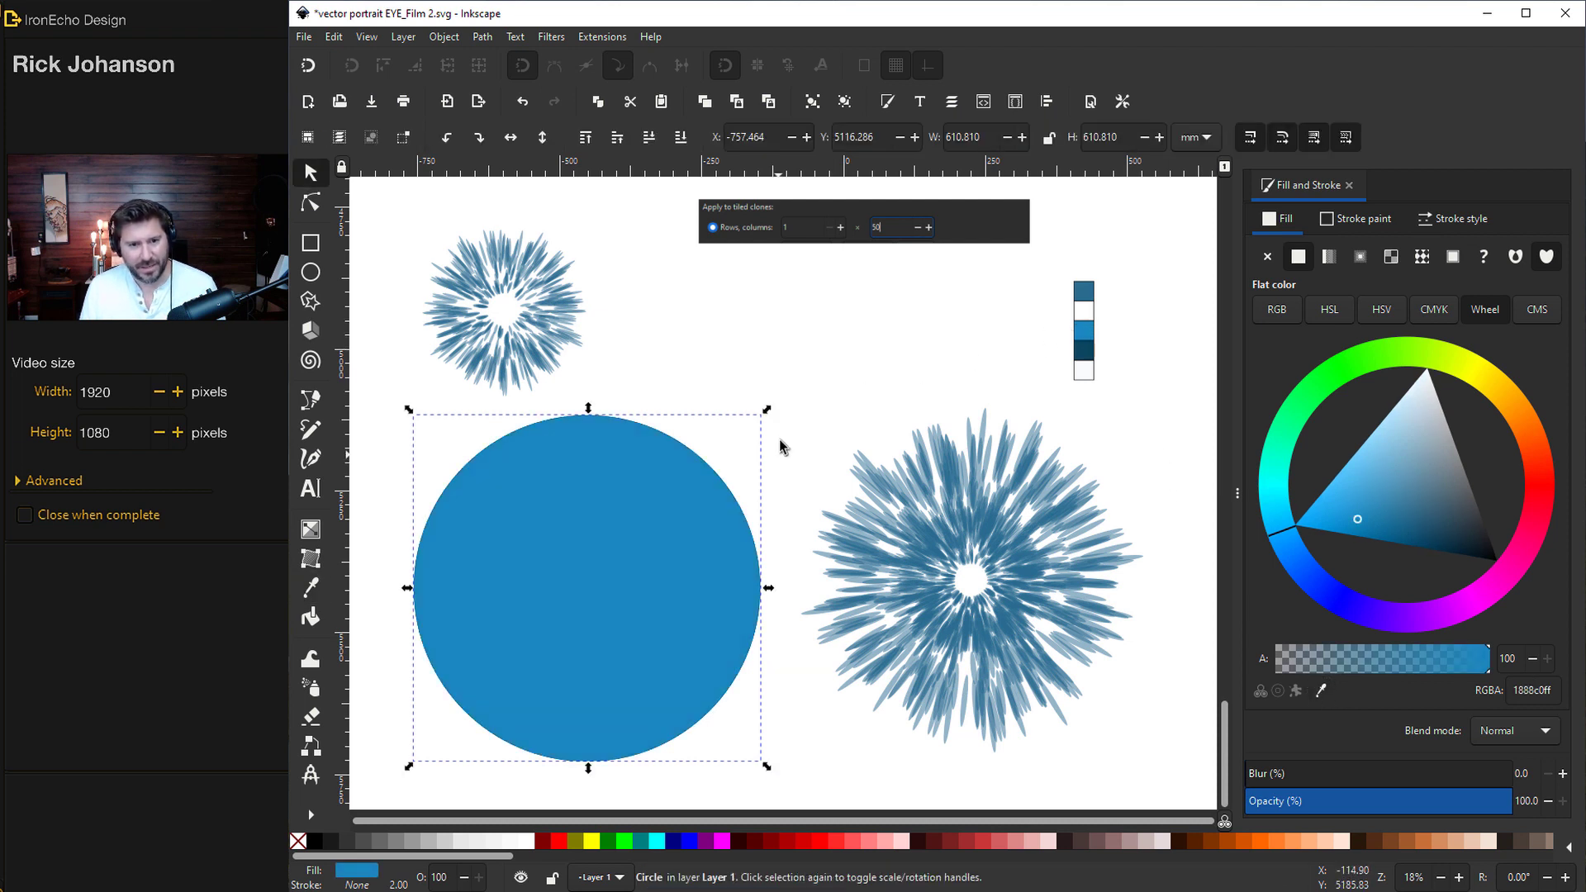
left_click_drag(766, 416, 754, 430)
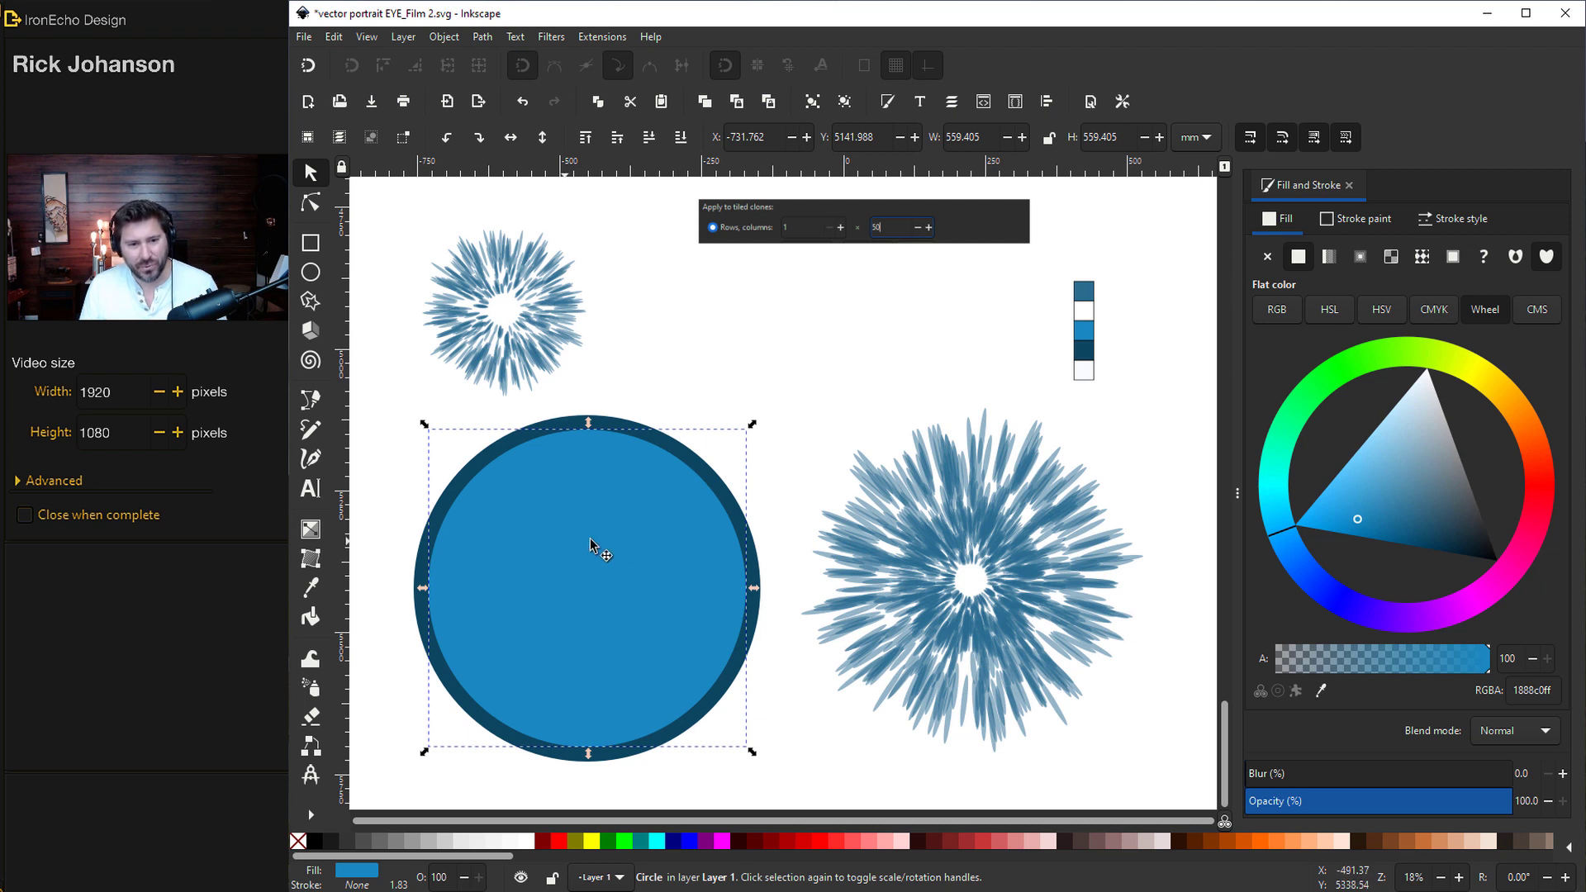
left_click_drag(1248, 781, 1284, 778)
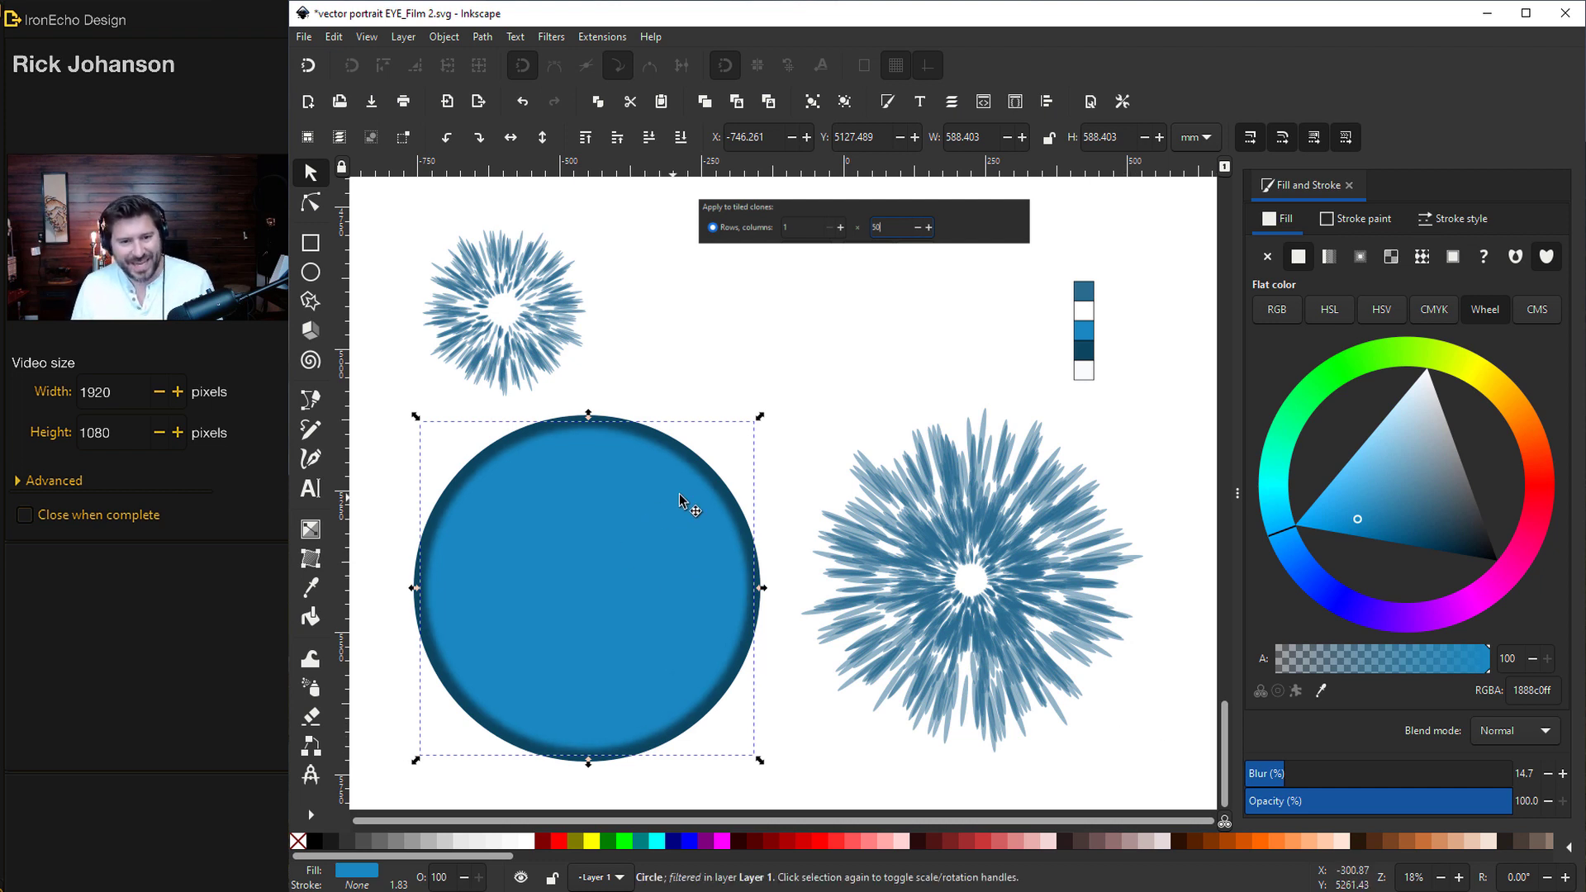
Step: Duplicate the blurred blue circle, fill the copy with swatch white, scale it to about 534 mm around its centre and blur it 20.1%
left_click_drag(758, 425, 739, 453)
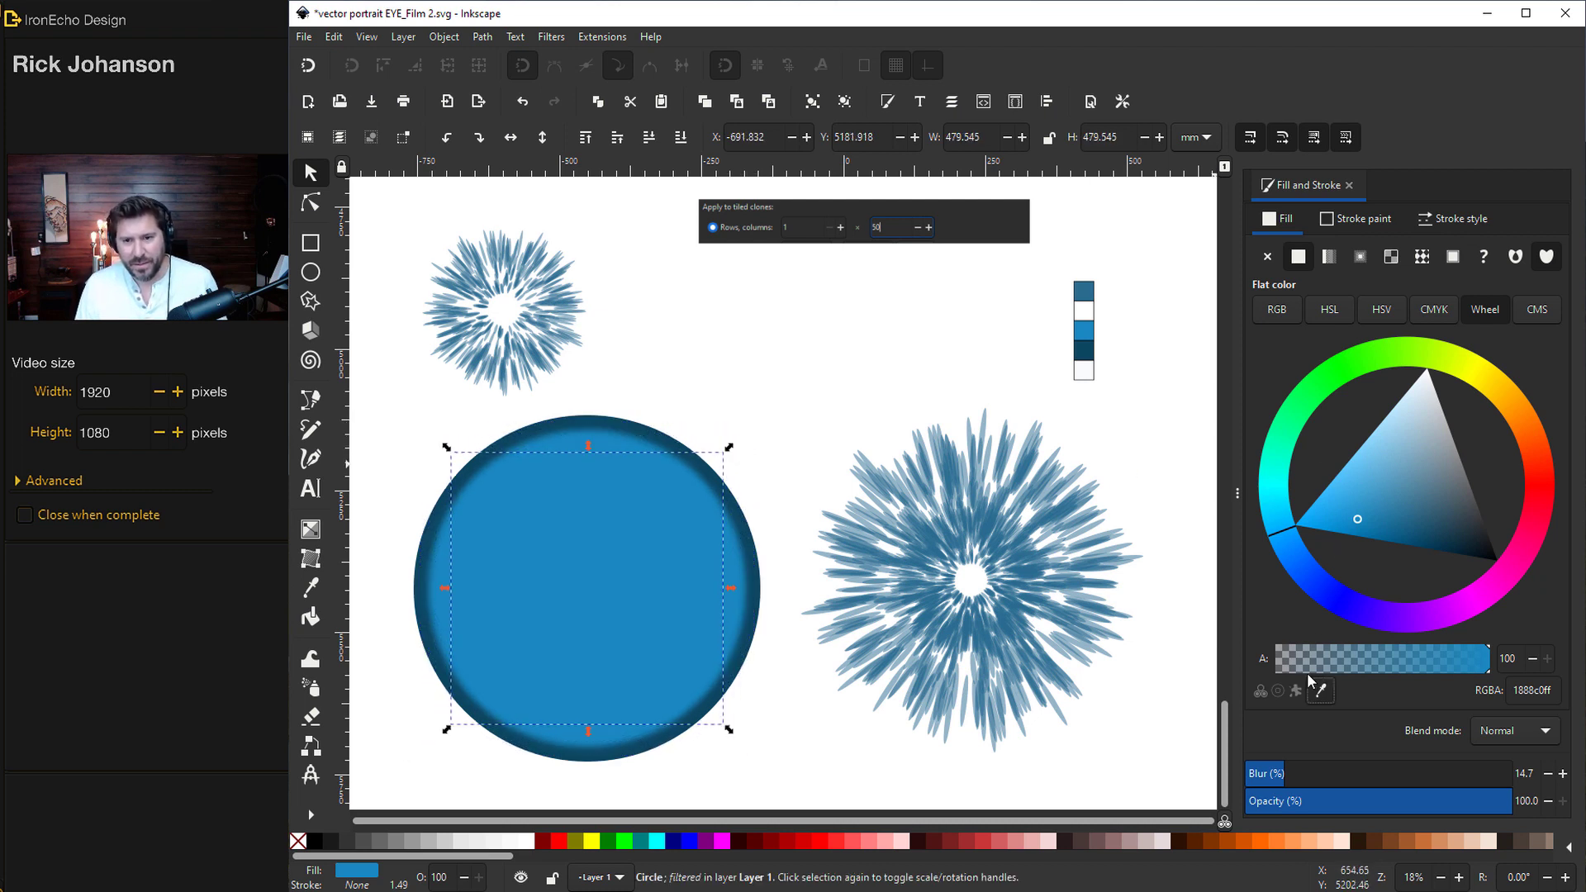
left_click(1189, 649)
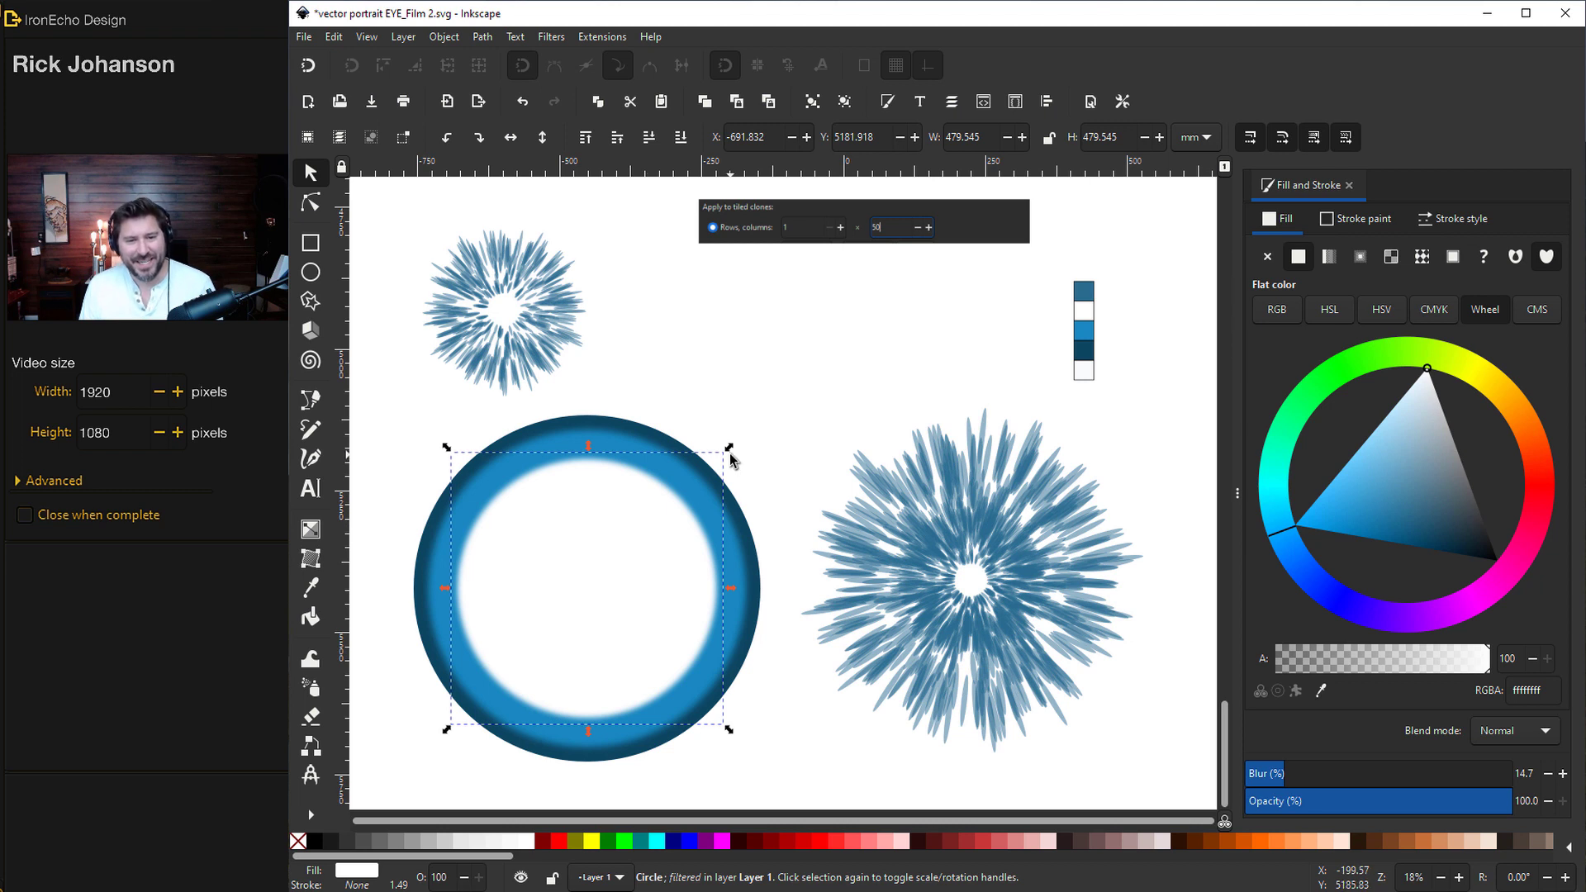
left_click_drag(730, 448, 746, 435)
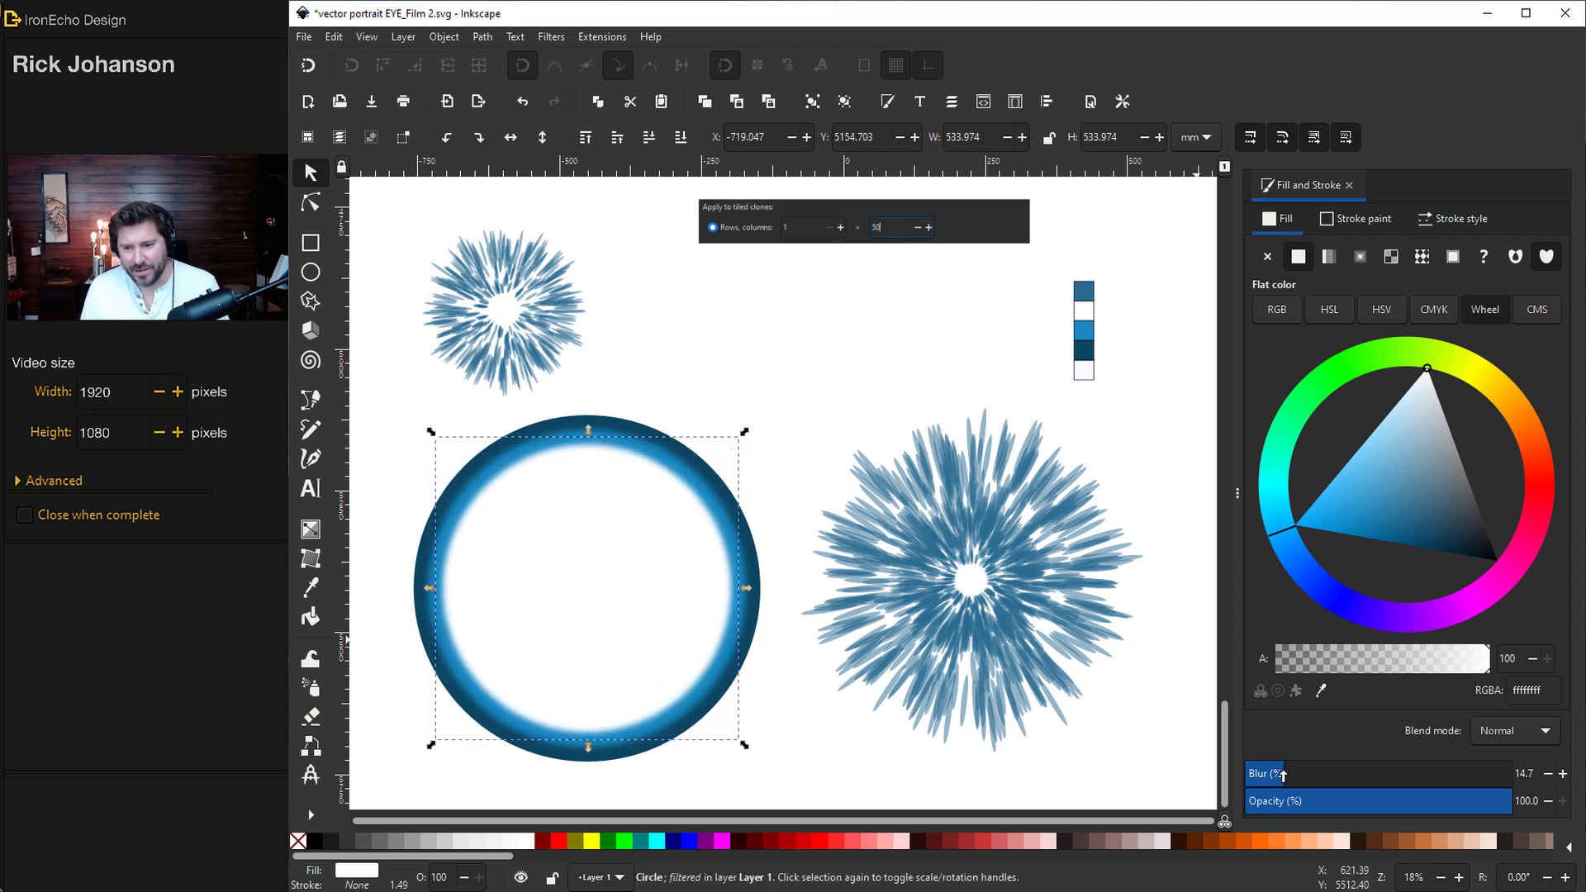
left_click_drag(1288, 775, 1299, 775)
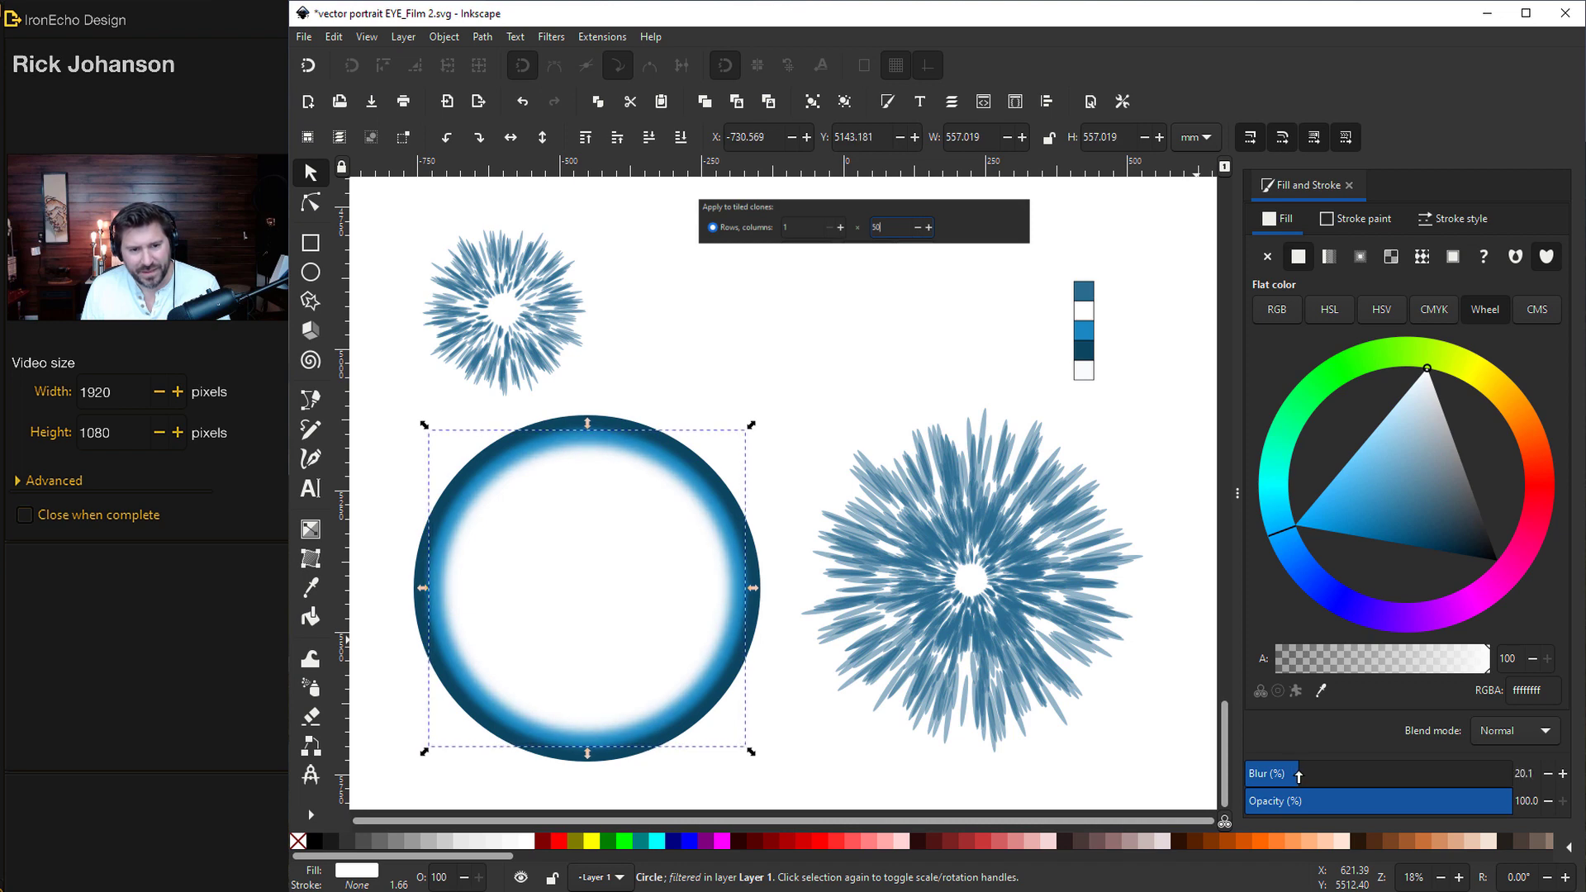
Step: Group the three circles, send them to the back, centre them behind the large iris and enlarge the group to about 623 mm
left_click_drag(371, 402, 798, 799)
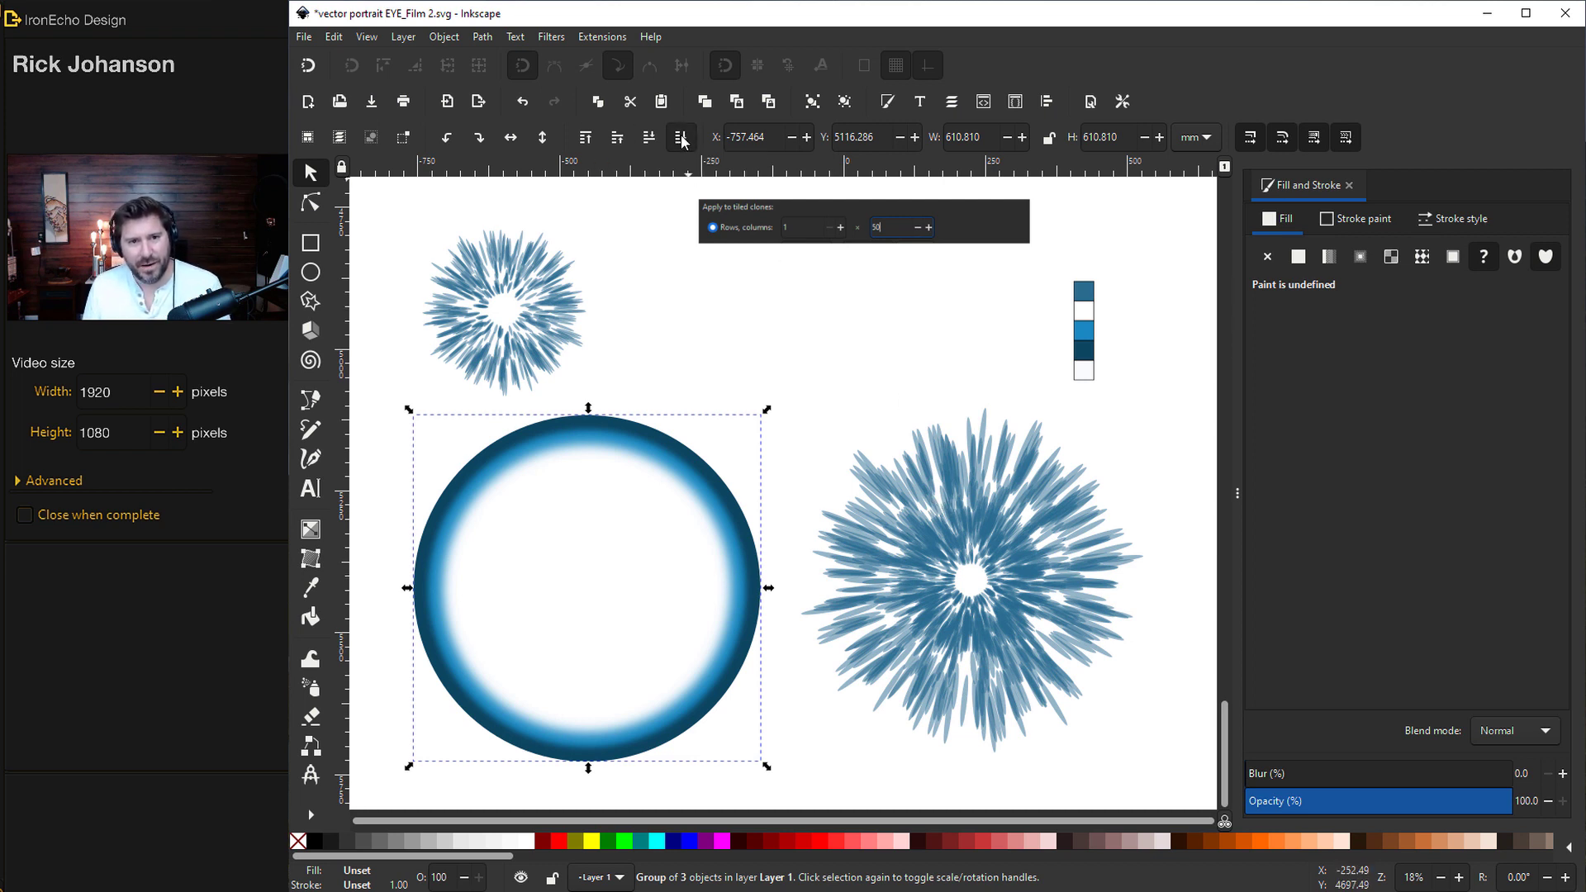
left_click_drag(621, 584, 1004, 576)
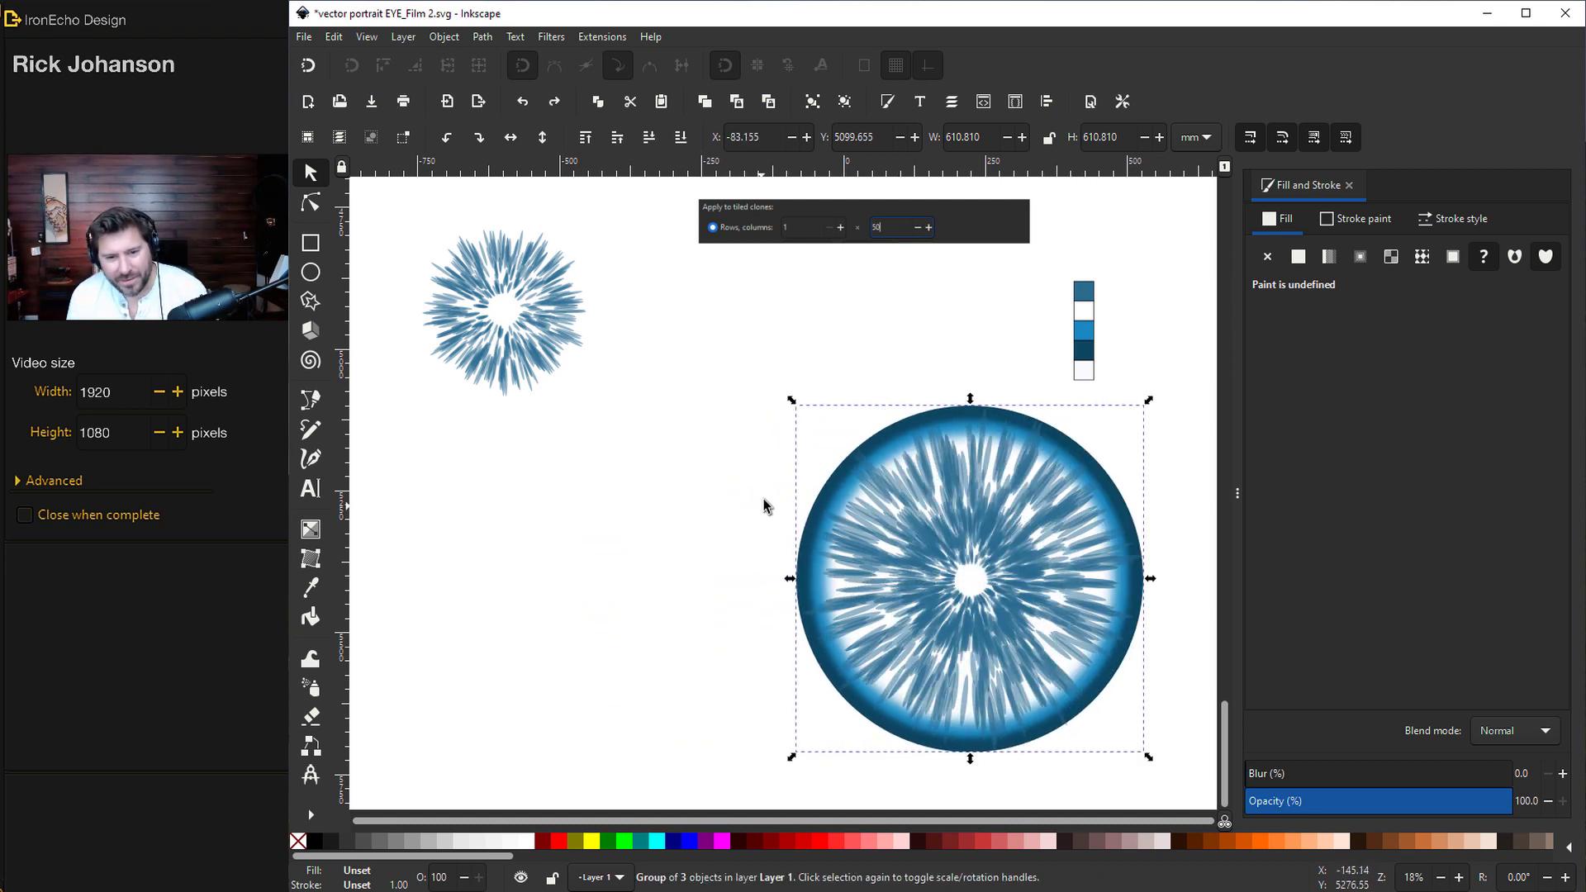
left_click_drag(1148, 755, 1152, 756)
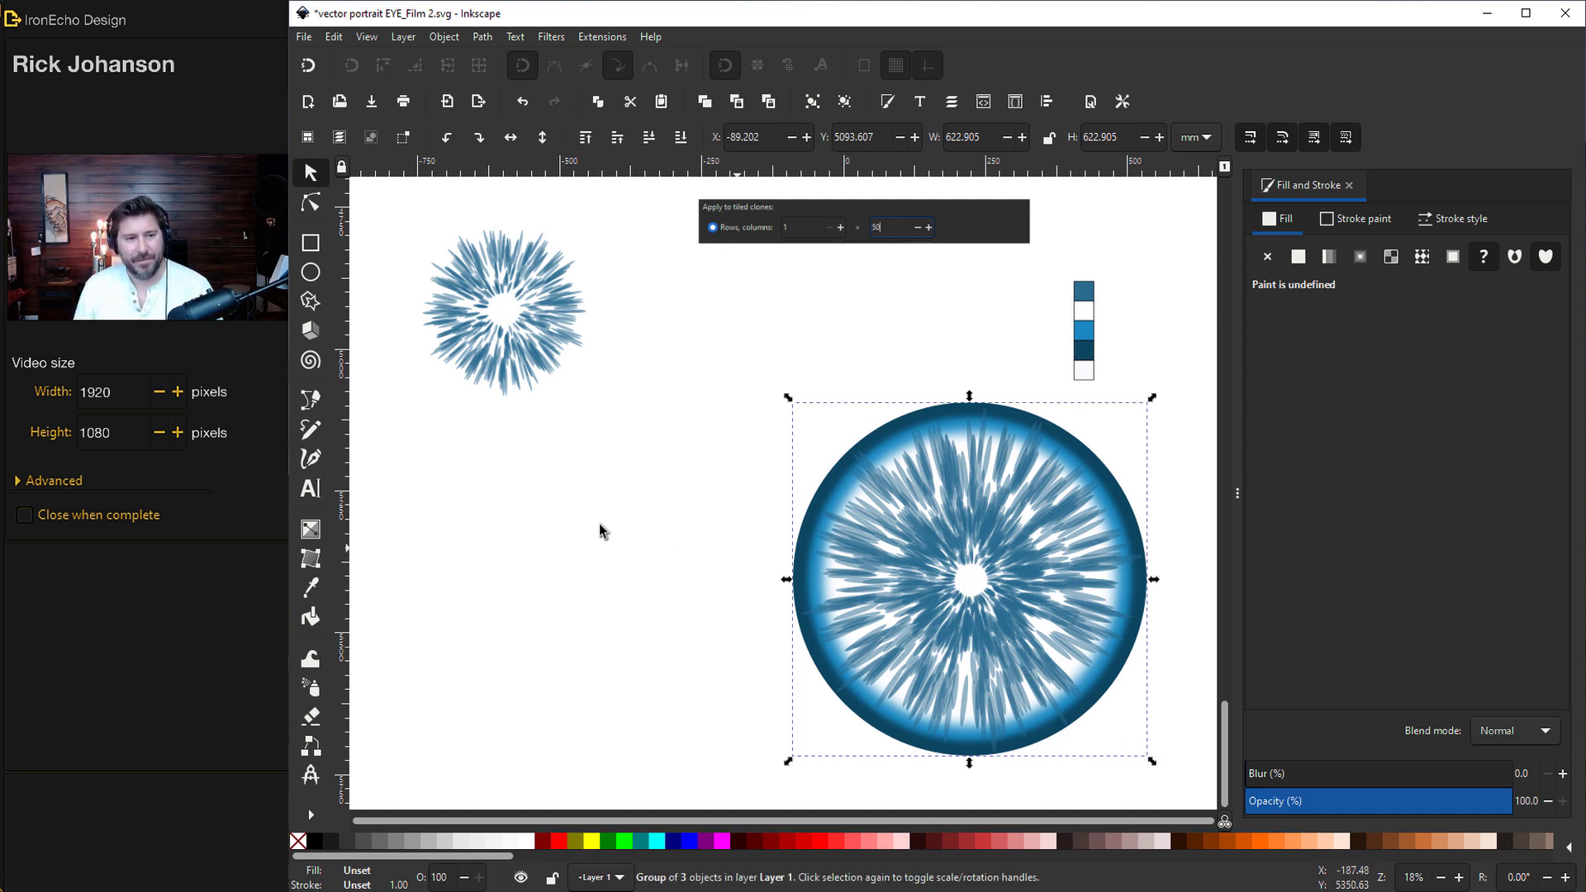
Step: Draw a black circle about 215 mm wide below the loose ring and save the file
left_click(310, 272)
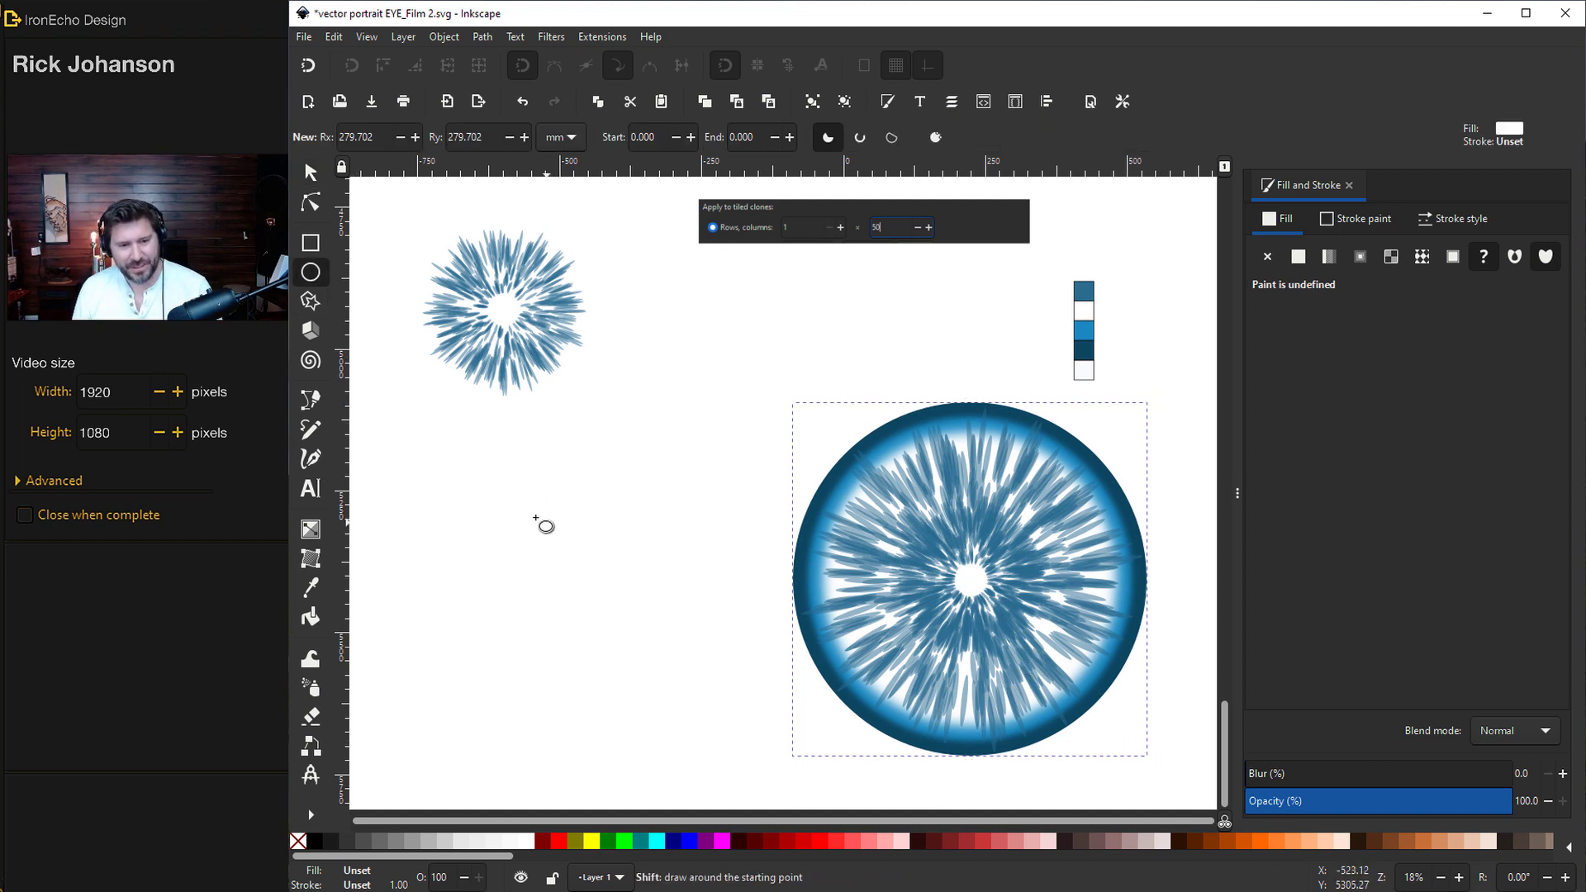
left_click_drag(595, 574, 473, 452)
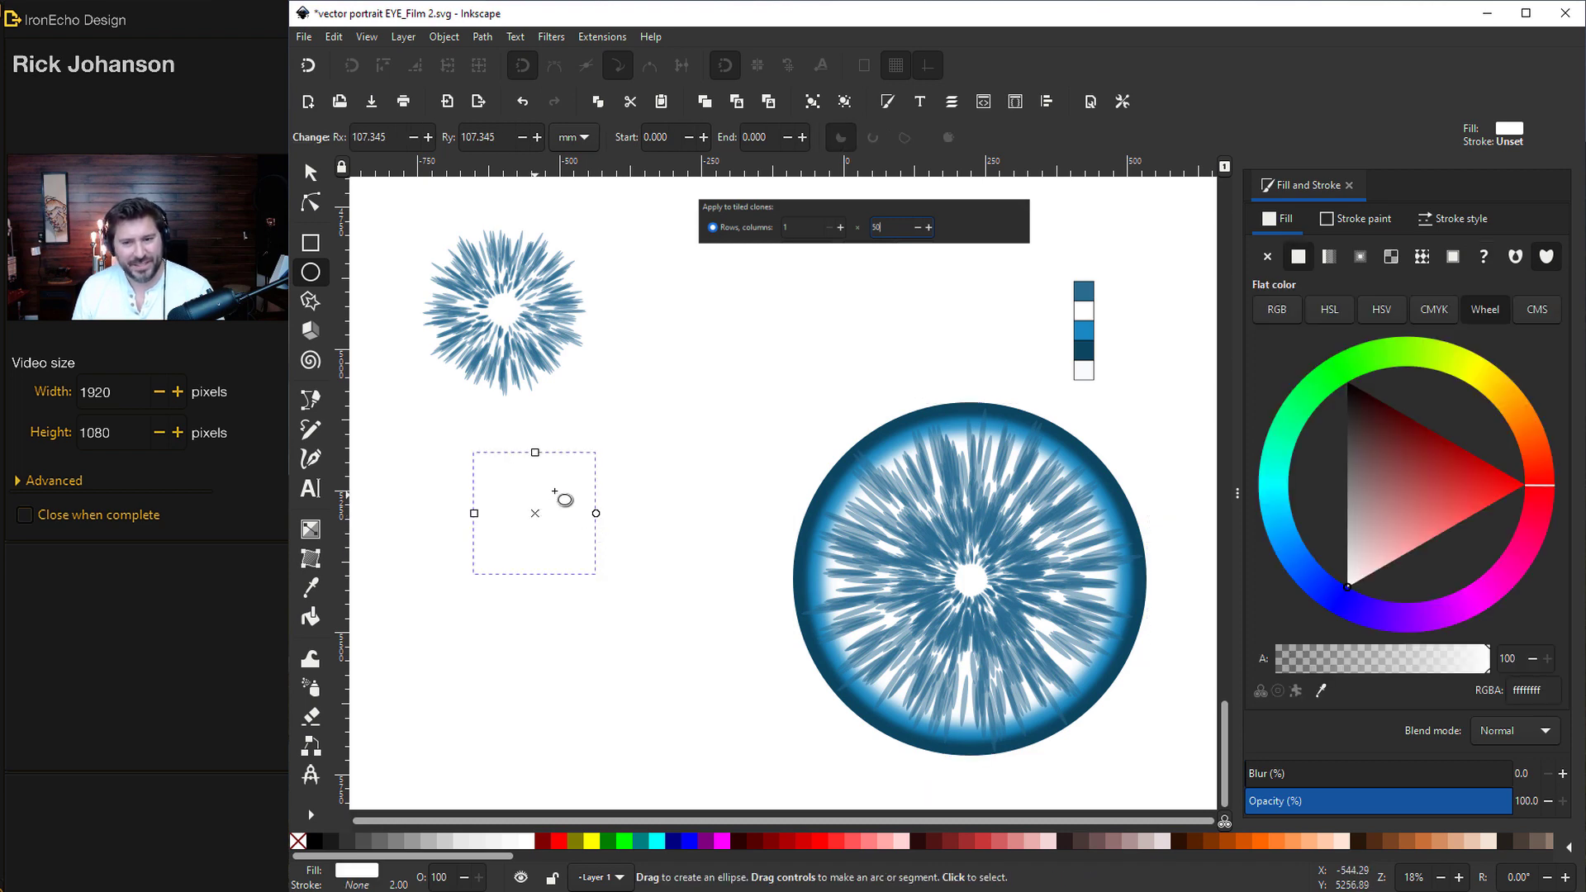
left_click_drag(1394, 531, 1283, 299)
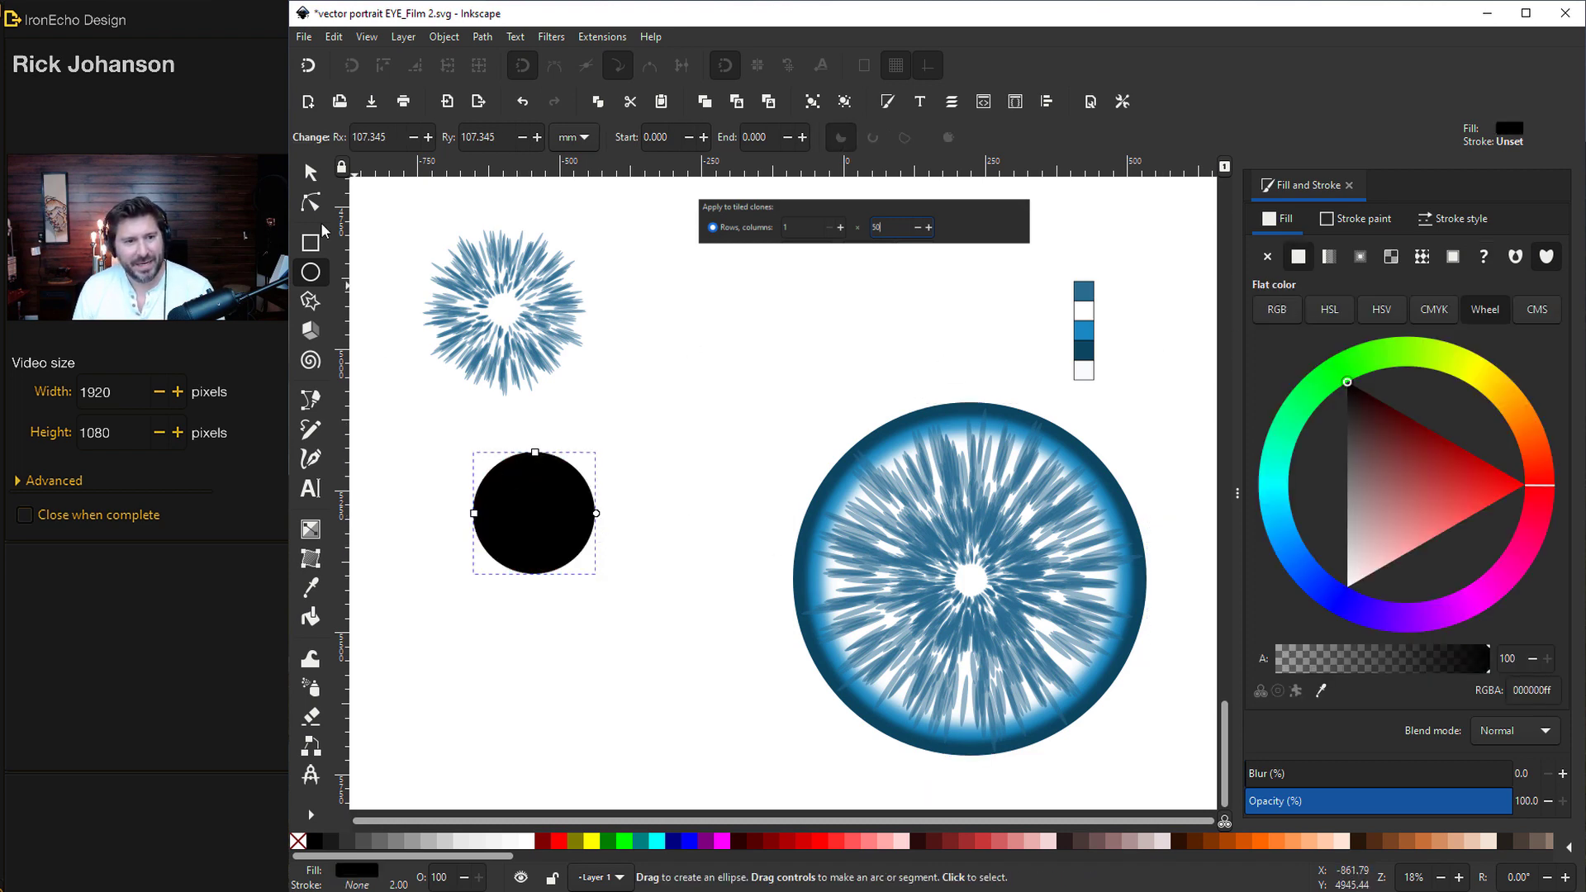
key("Escape")
key("s")
left_click(579, 515)
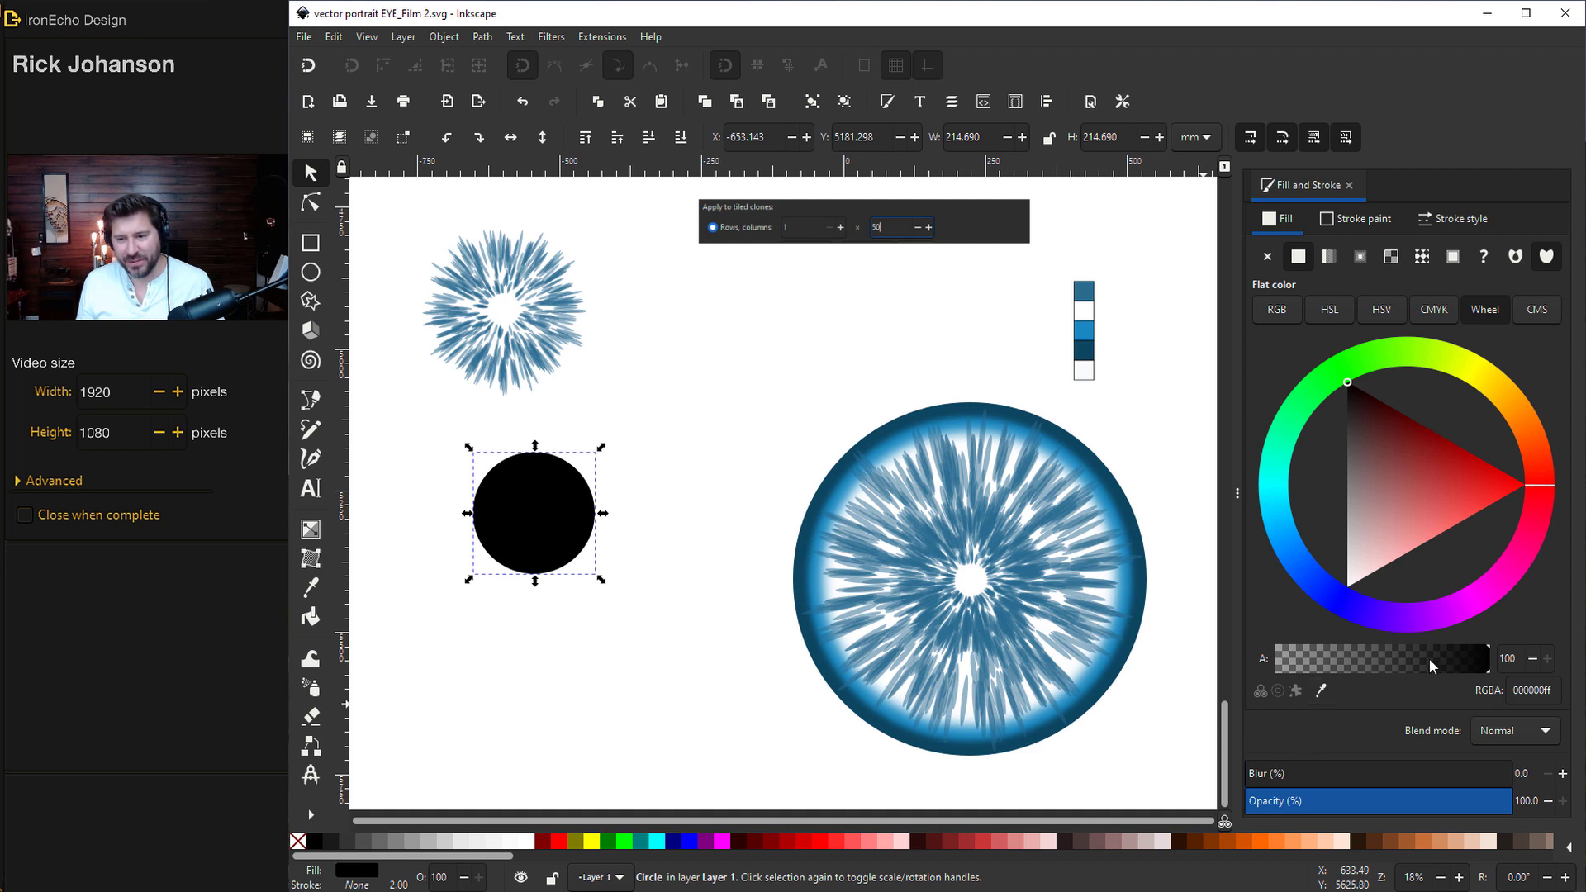
Step: Set the black circle's alpha to 90, blur it 9.3% and place it at the iris centre as a pupil
left_click_drag(1471, 661, 1467, 667)
left_click_drag(1255, 777, 1267, 778)
left_click_drag(525, 524, 967, 592)
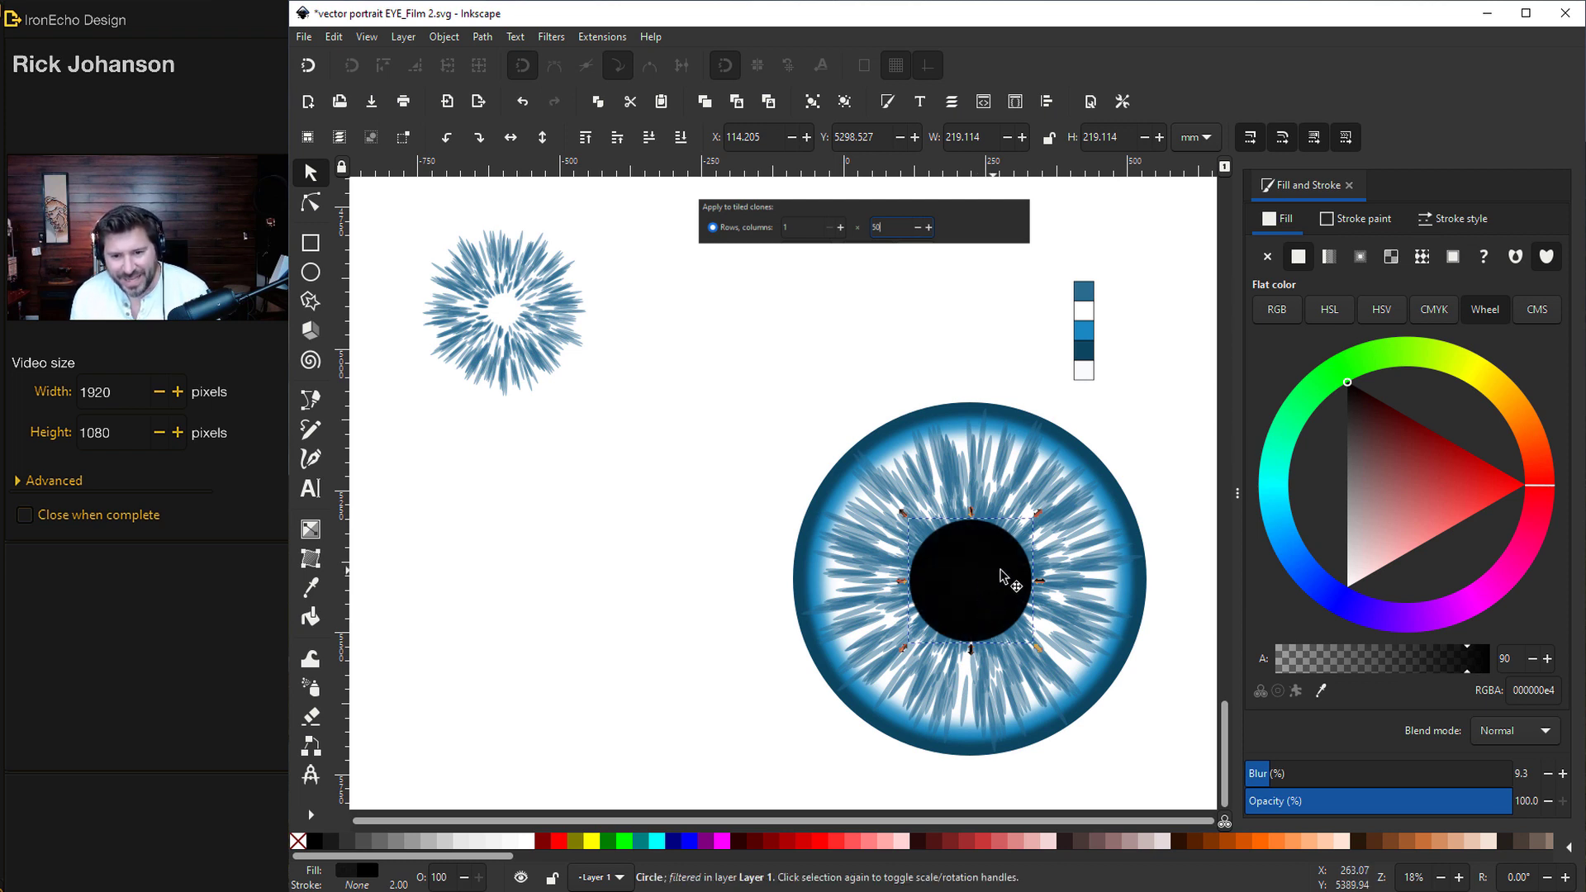
Step: Duplicate the pupil, make the copy unblurred and fully opaque, scale it to about 181 mm around its centre, and save the file
left_click_drag(1276, 777, 1217, 781)
left_click_drag(1458, 671, 1519, 664)
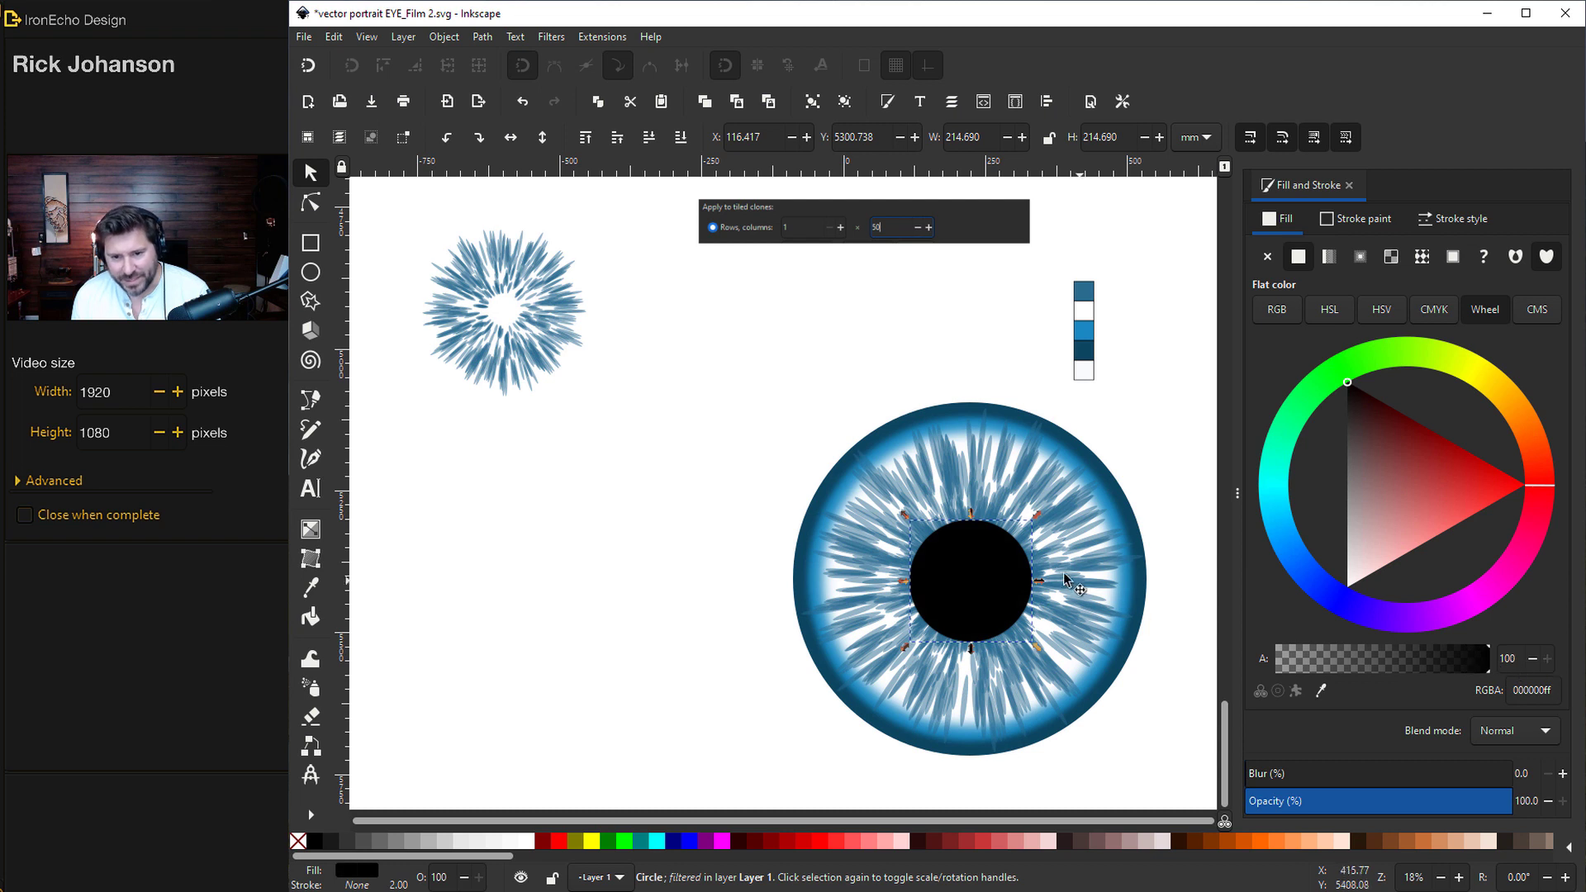
left_click_drag(1036, 515, 1035, 532)
left_click(715, 531)
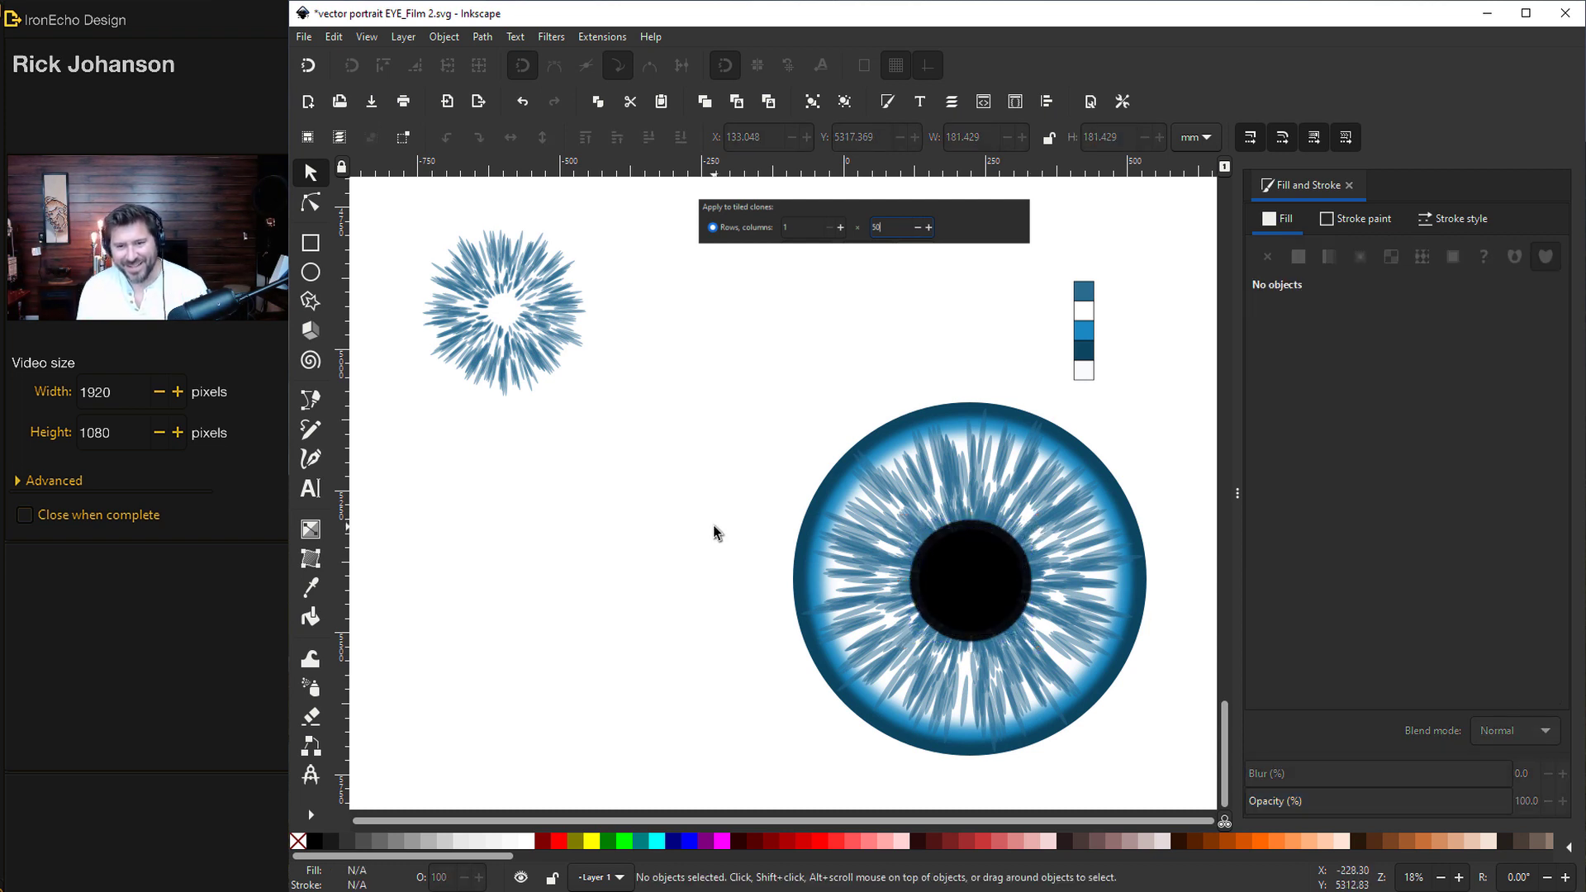
key("ctrl+s")
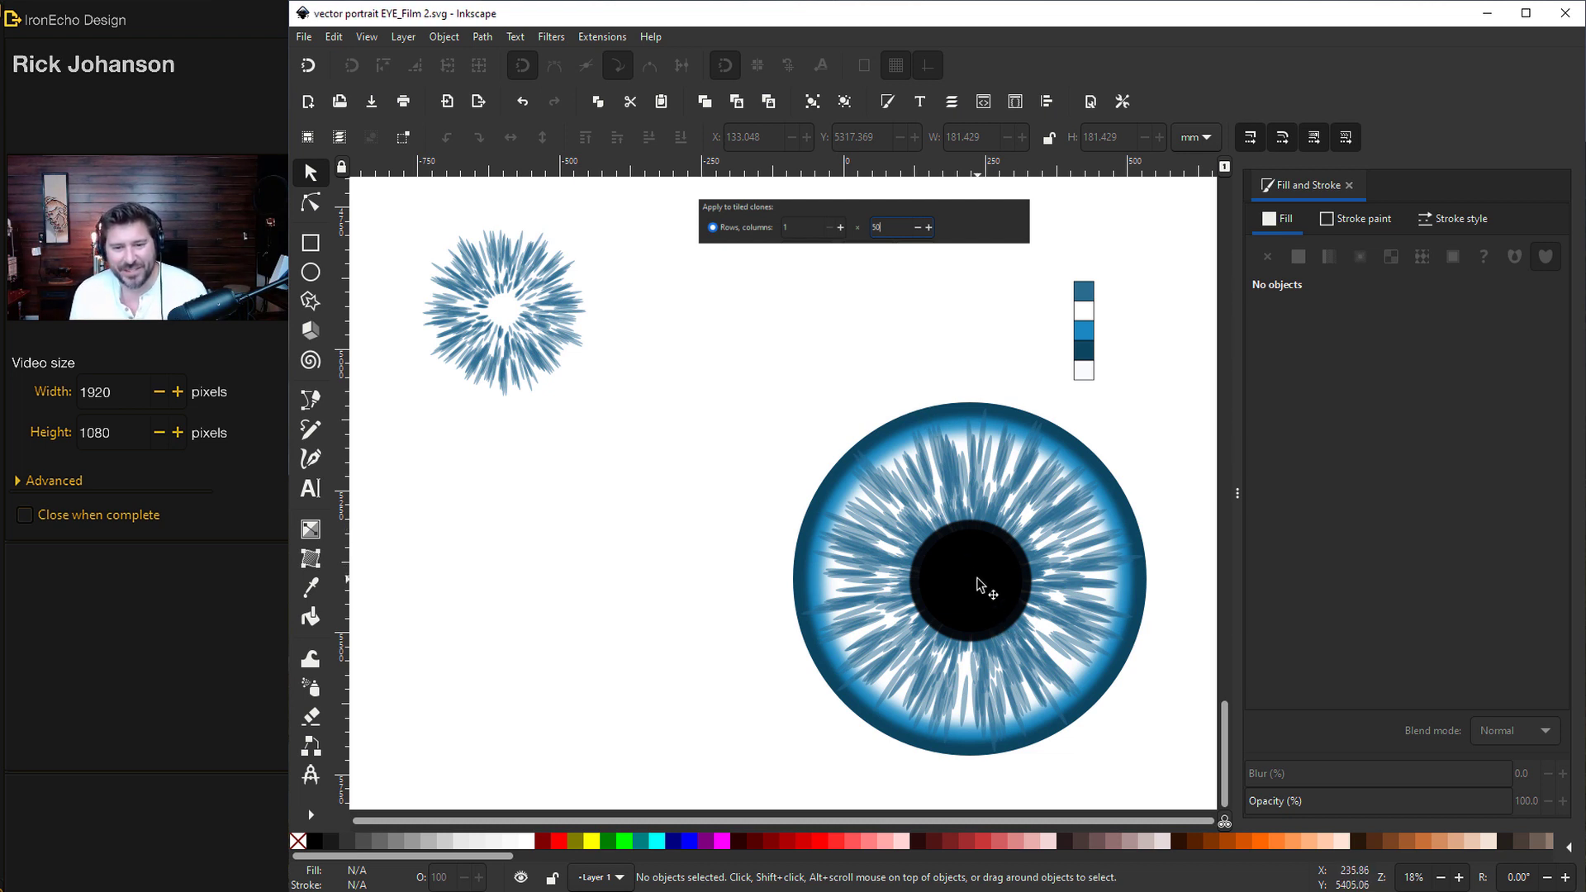
Step: Select both black pupil circles and group them
left_click(981, 585)
left_click(914, 576, "shift")
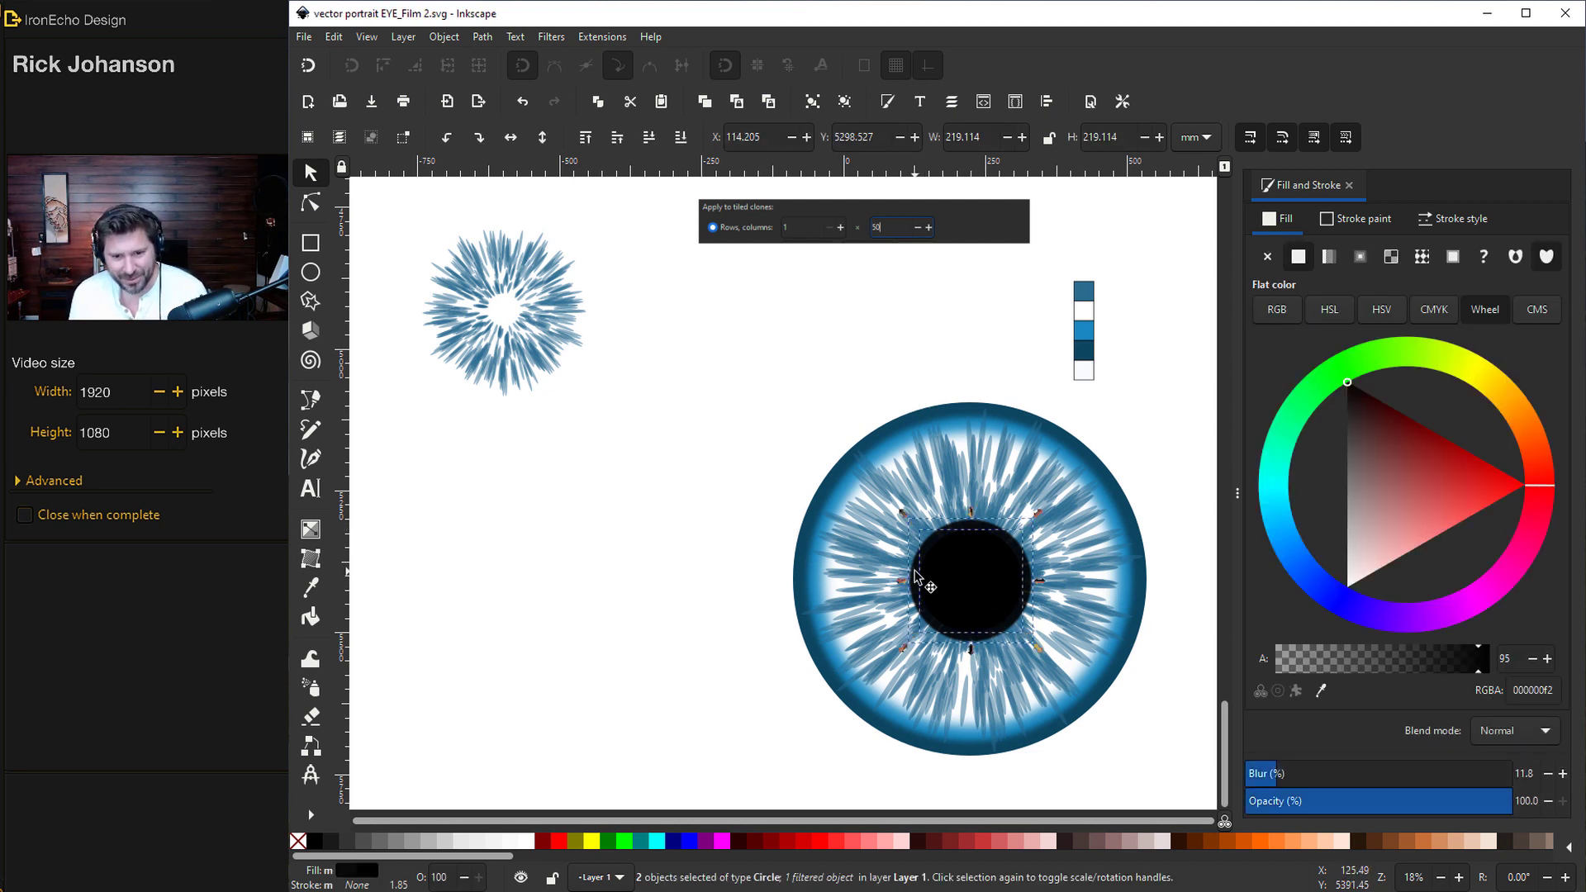
key("ctrl+g")
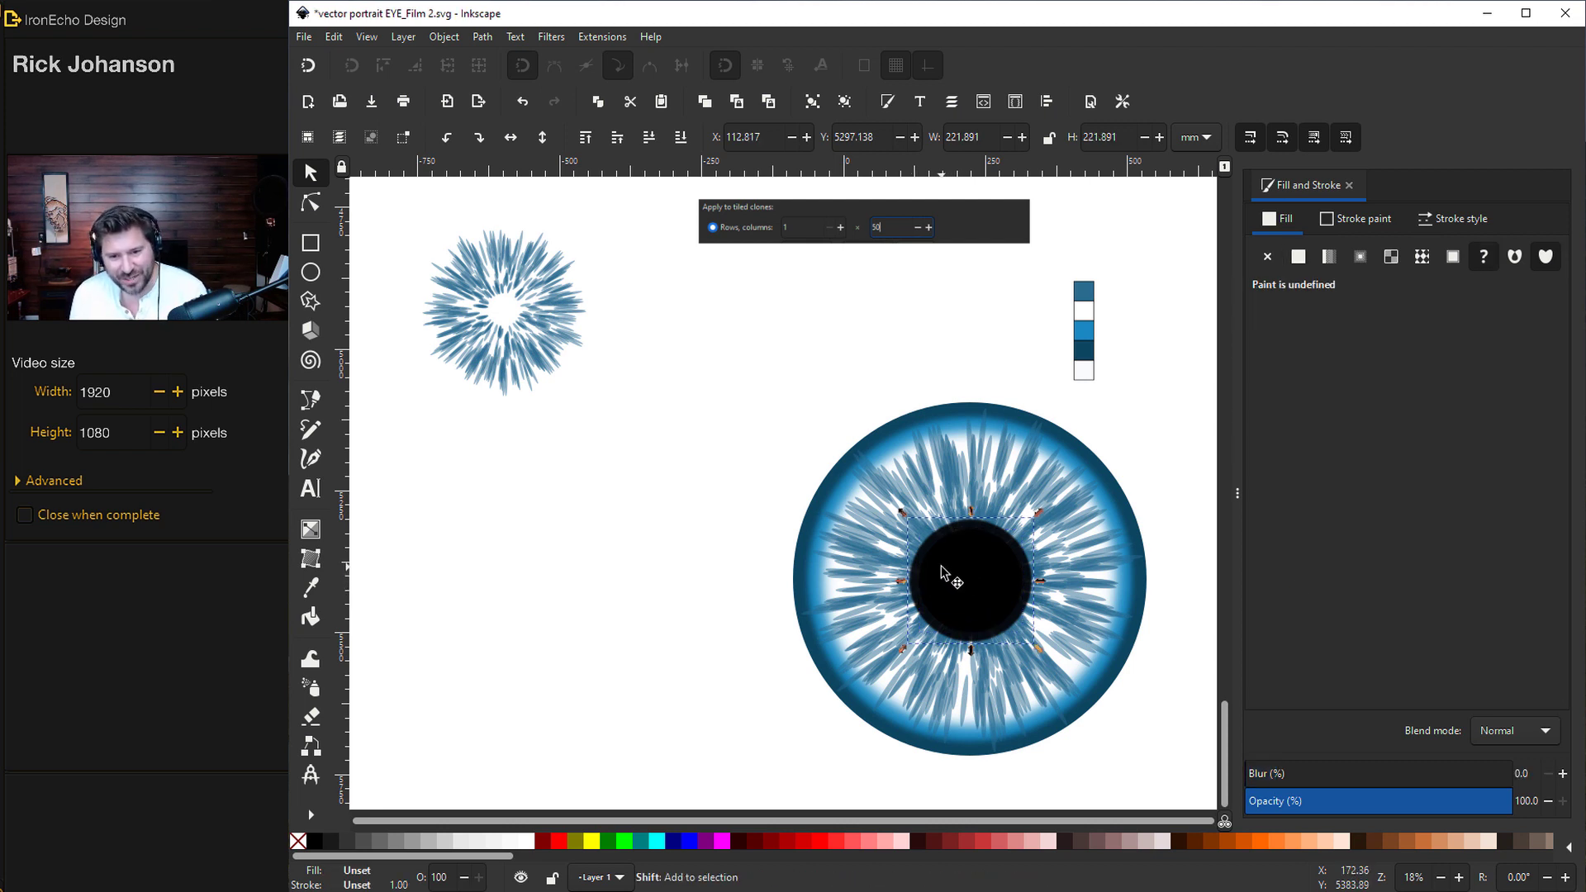
Step: Centre the pupil group horizontally and vertically on the blue outer circle group, aligned relative to the last selected object
left_click(796, 547, "shift")
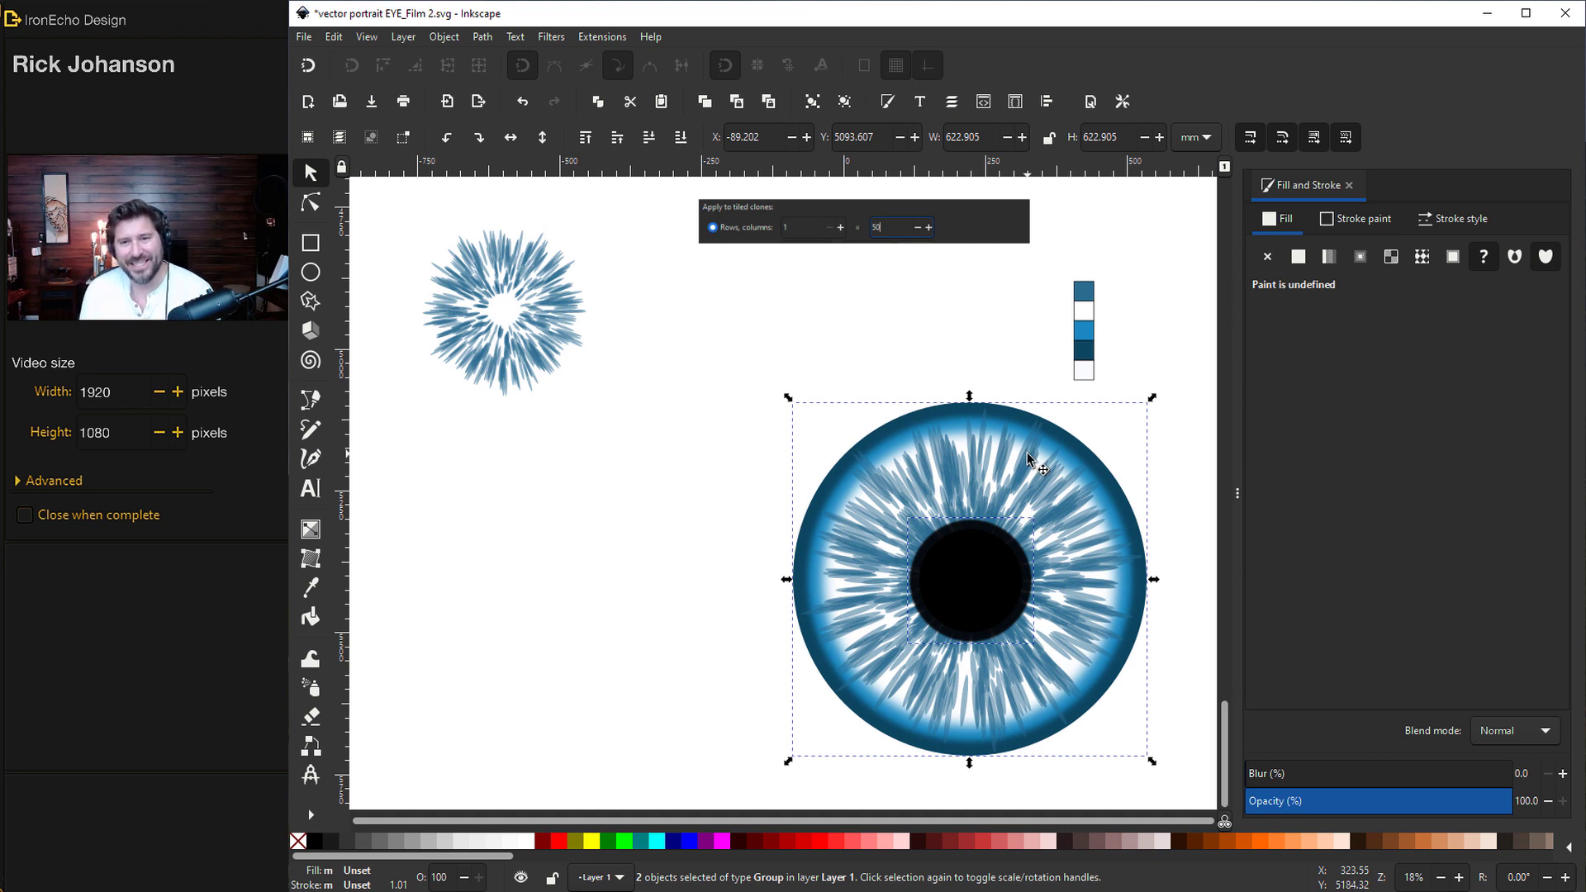
left_click(1047, 101)
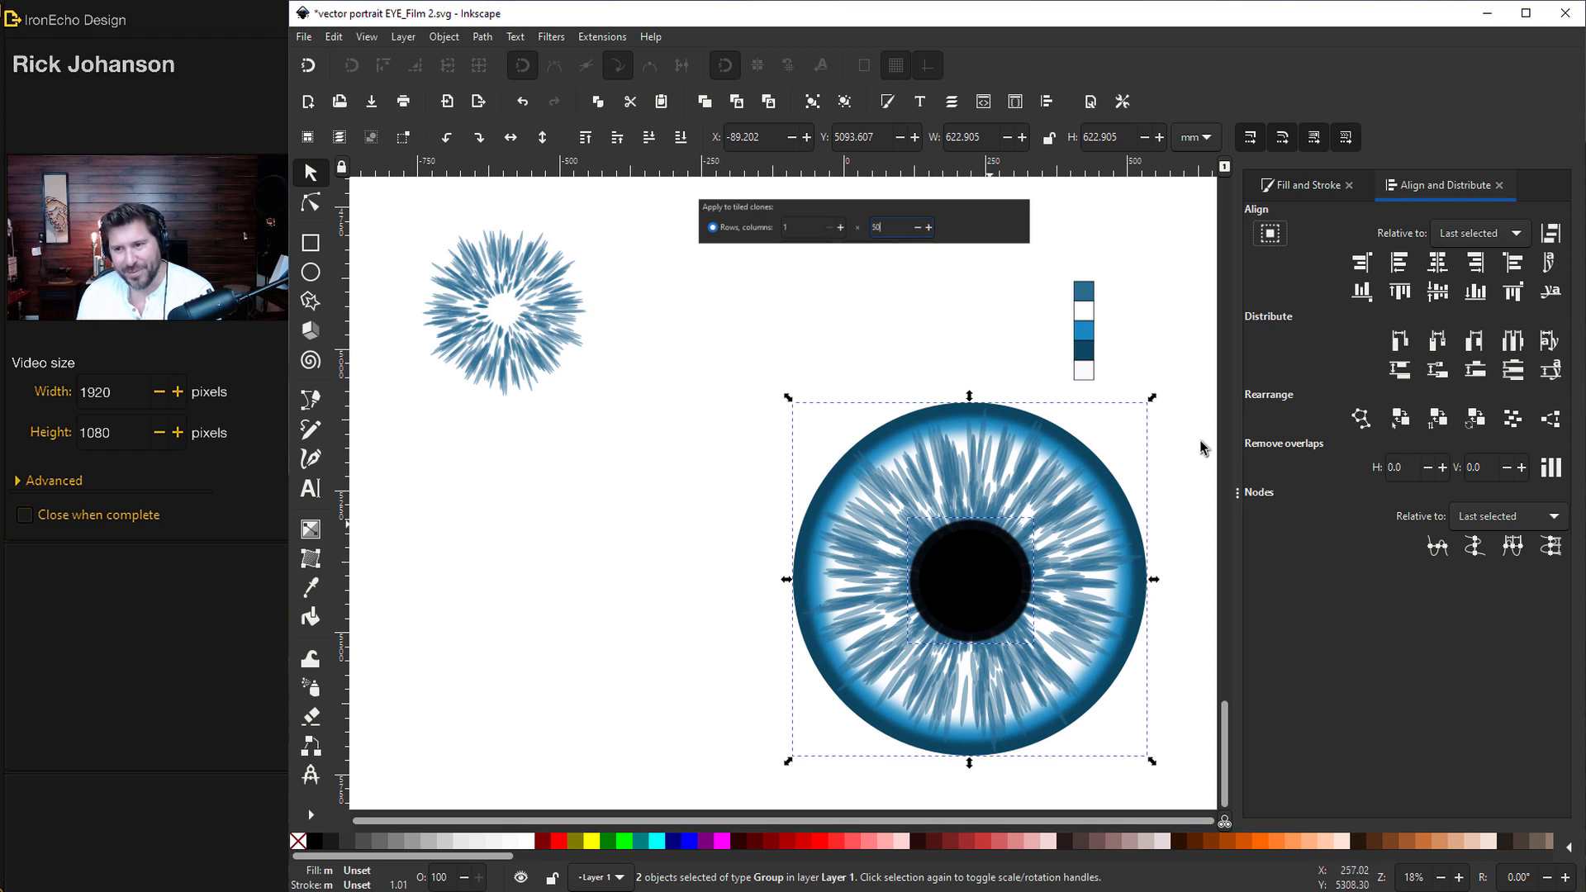
left_click(1438, 263)
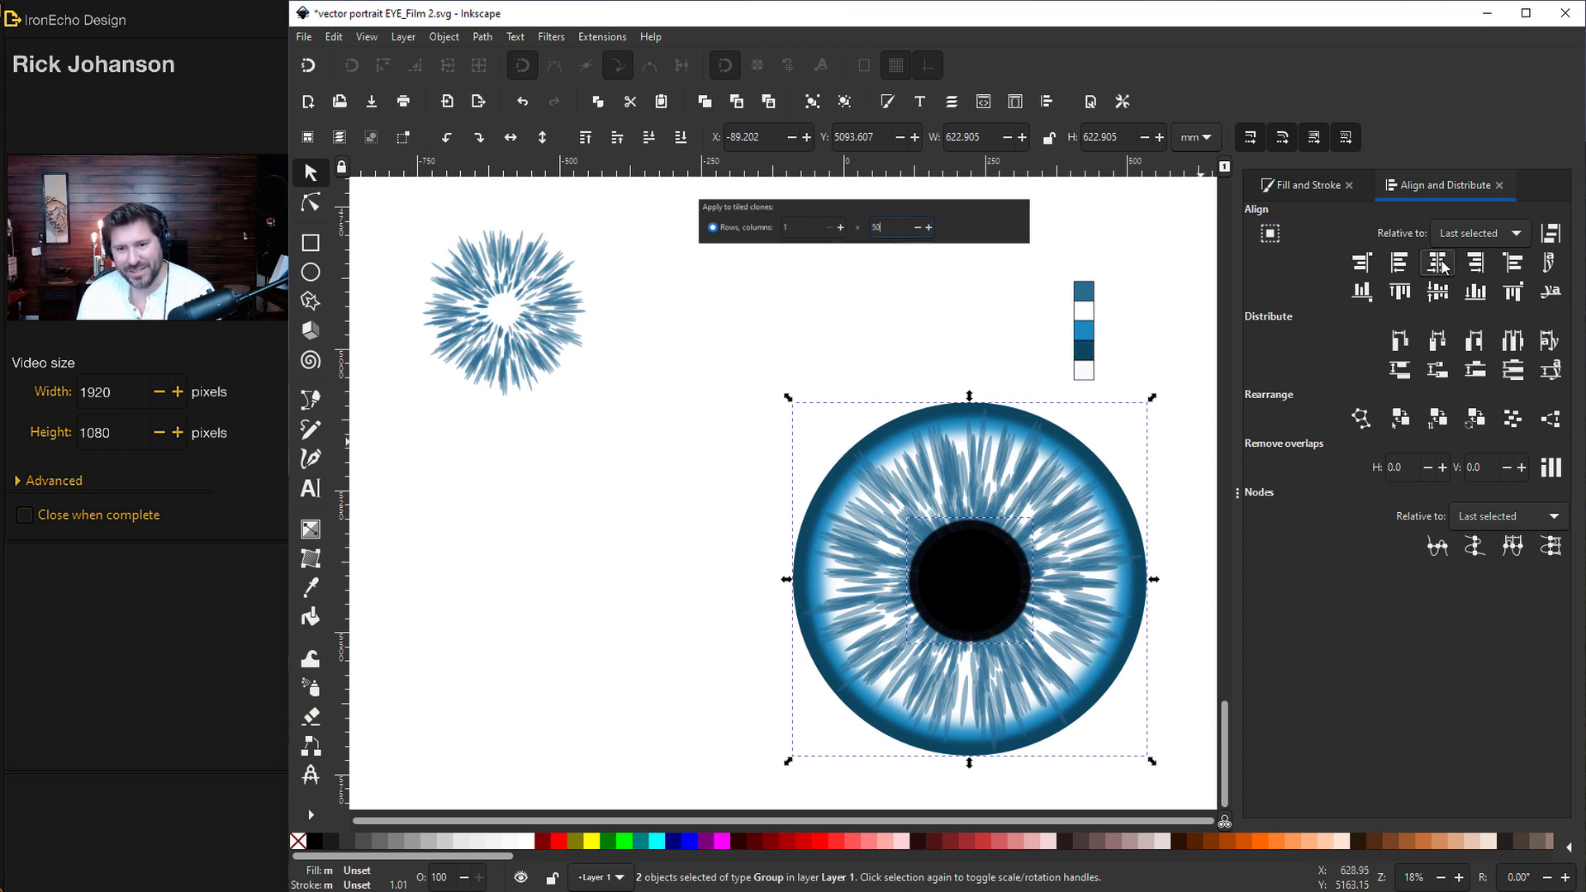
left_click(1438, 292)
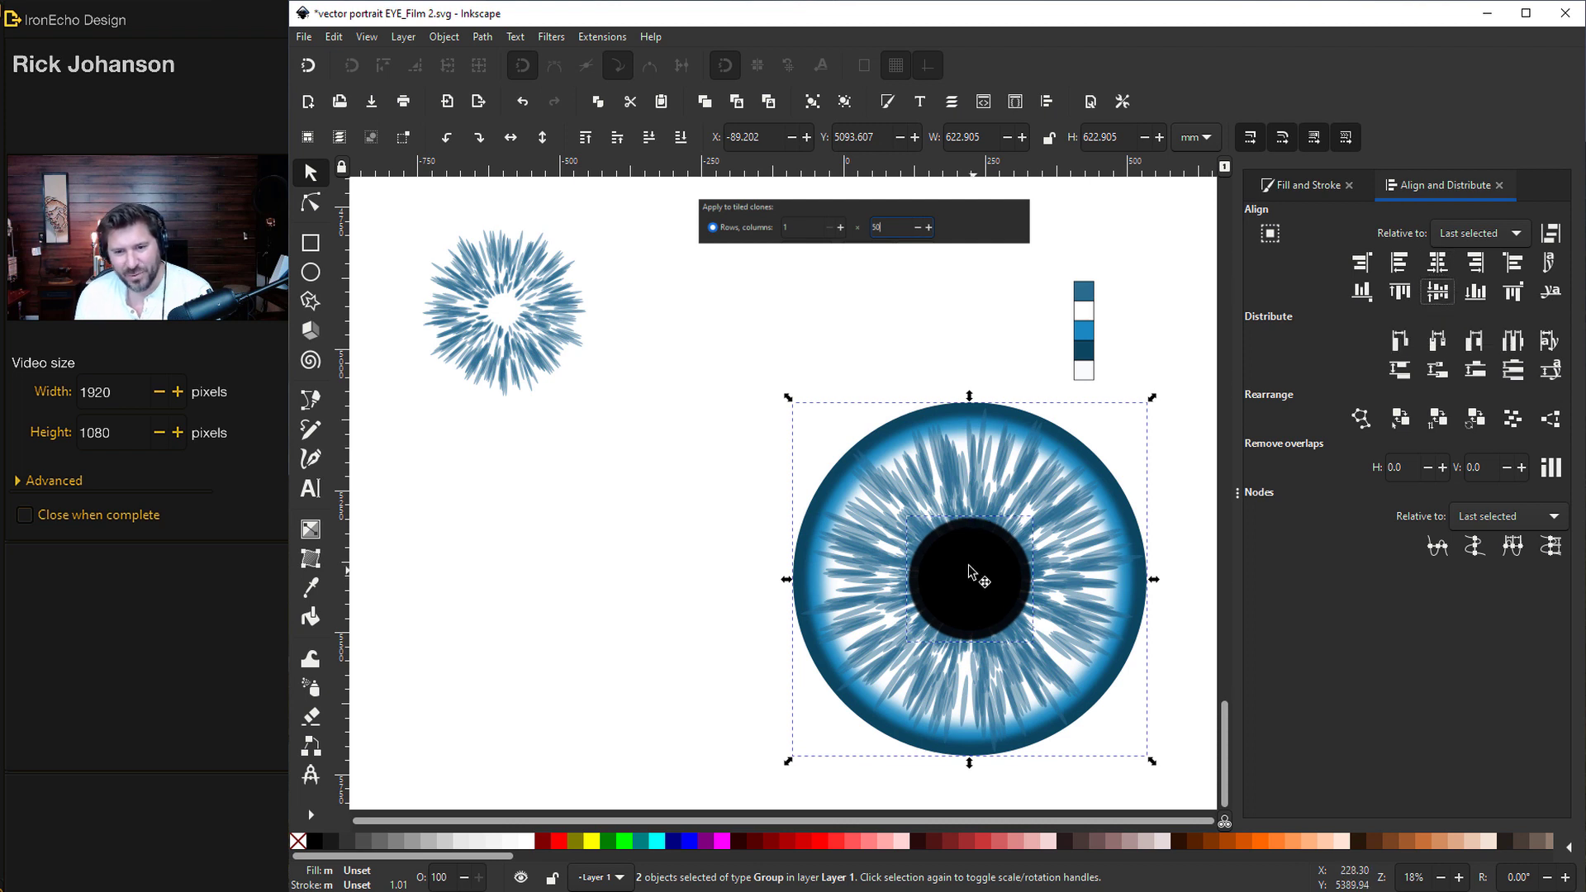
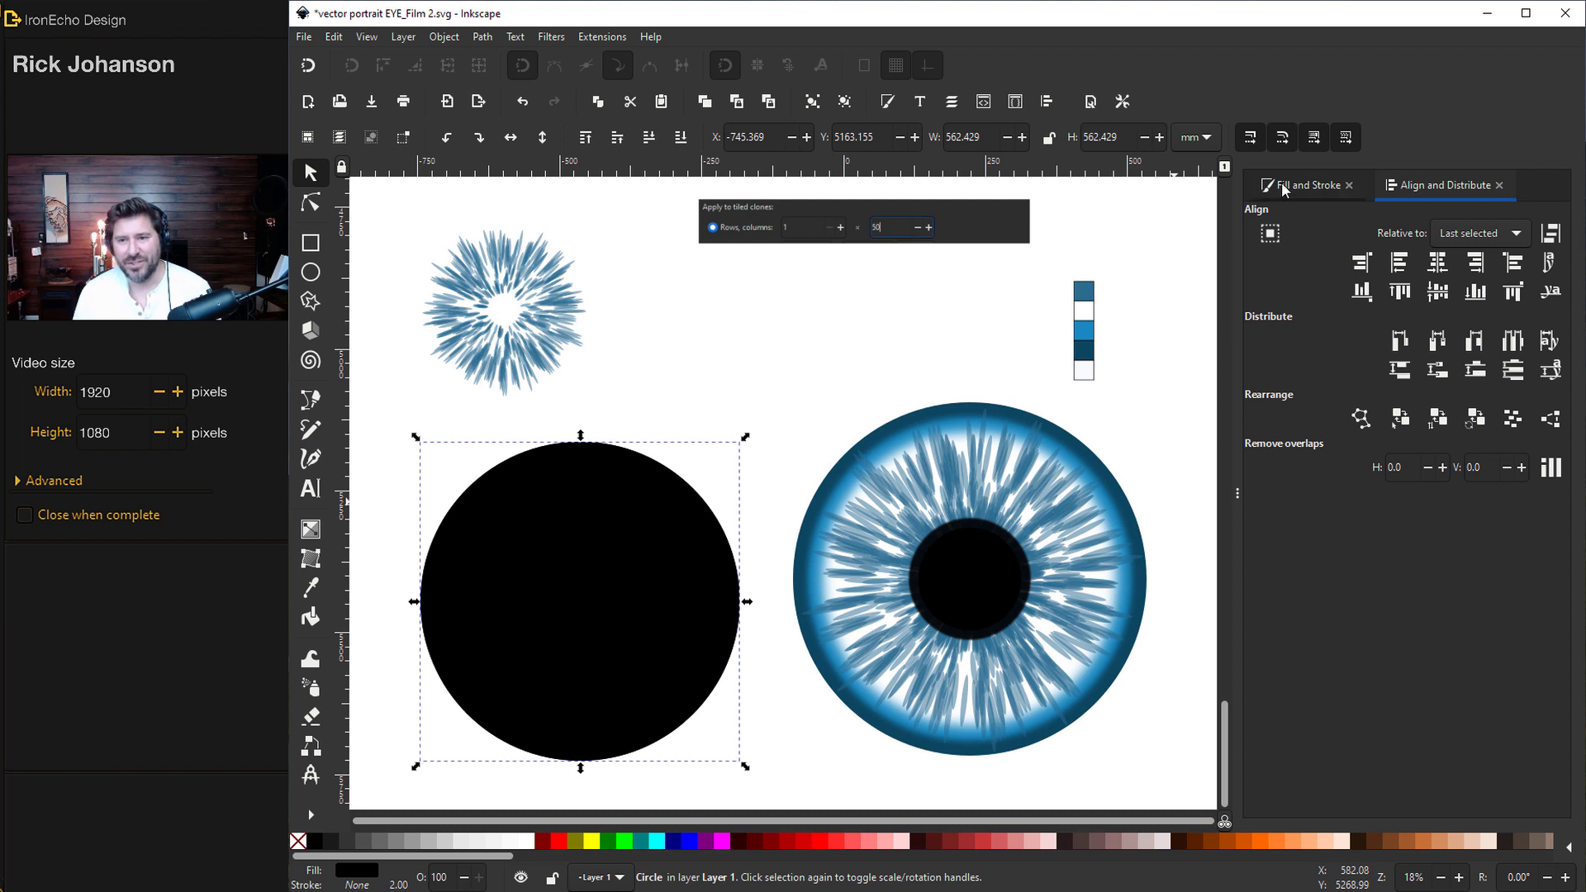
Step: Fill the duplicate of the large black circle with red ff0000 and scale it to about 360 mm around its centre
left_click(1281, 185)
left_click(1526, 487)
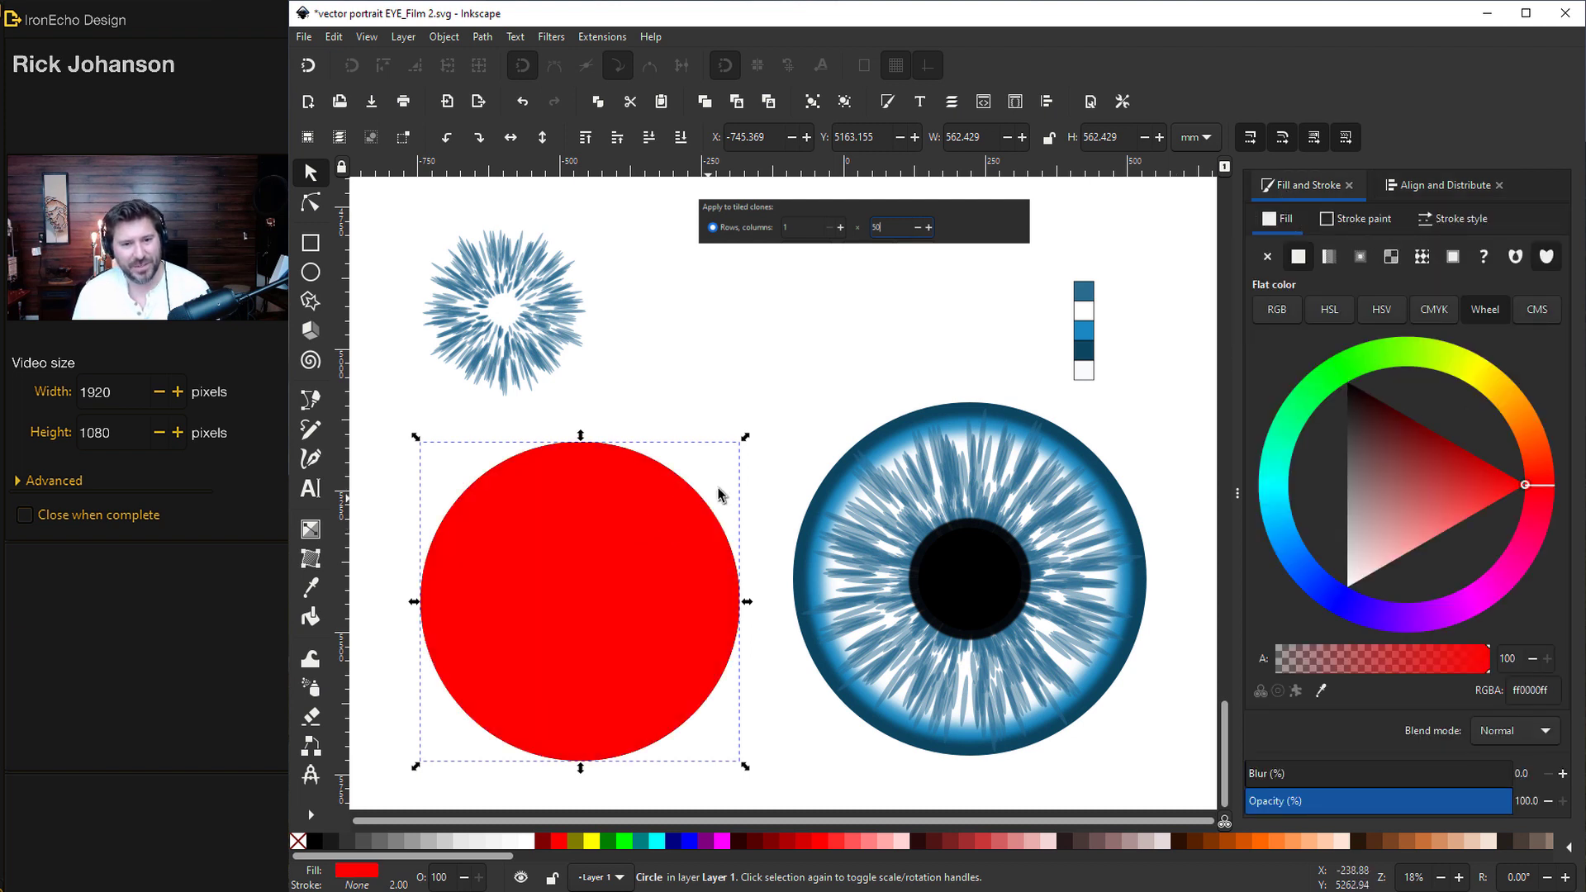
left_click_drag(744, 436, 702, 500)
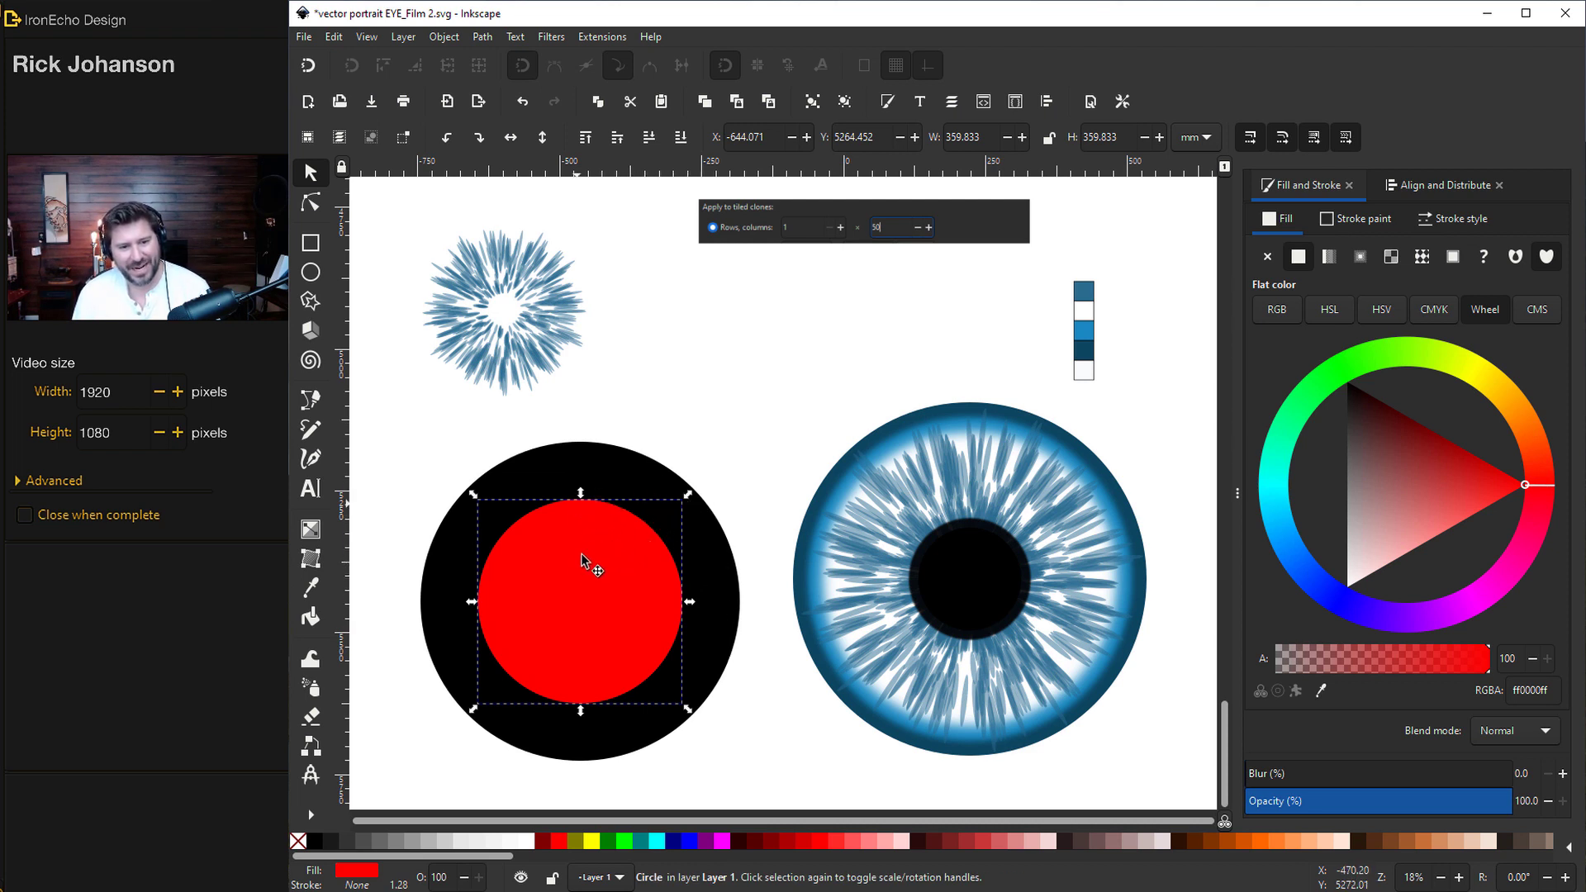
Step: Cut the red circle out of the large black circle with the Difference path operation
left_click(619, 472)
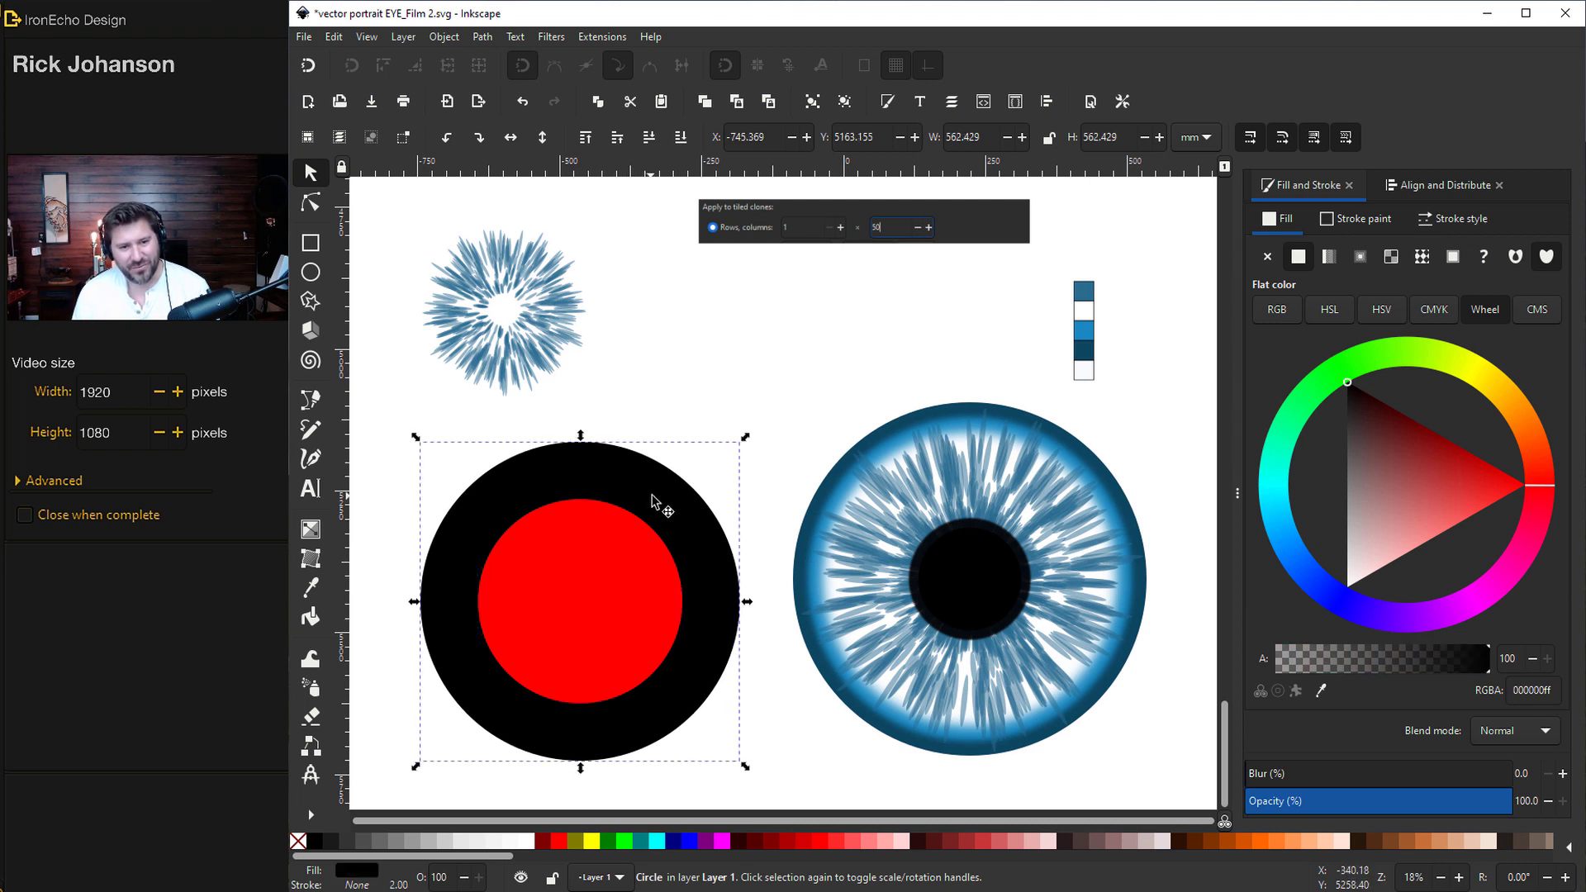
left_click(628, 568, "shift")
left_click(483, 36)
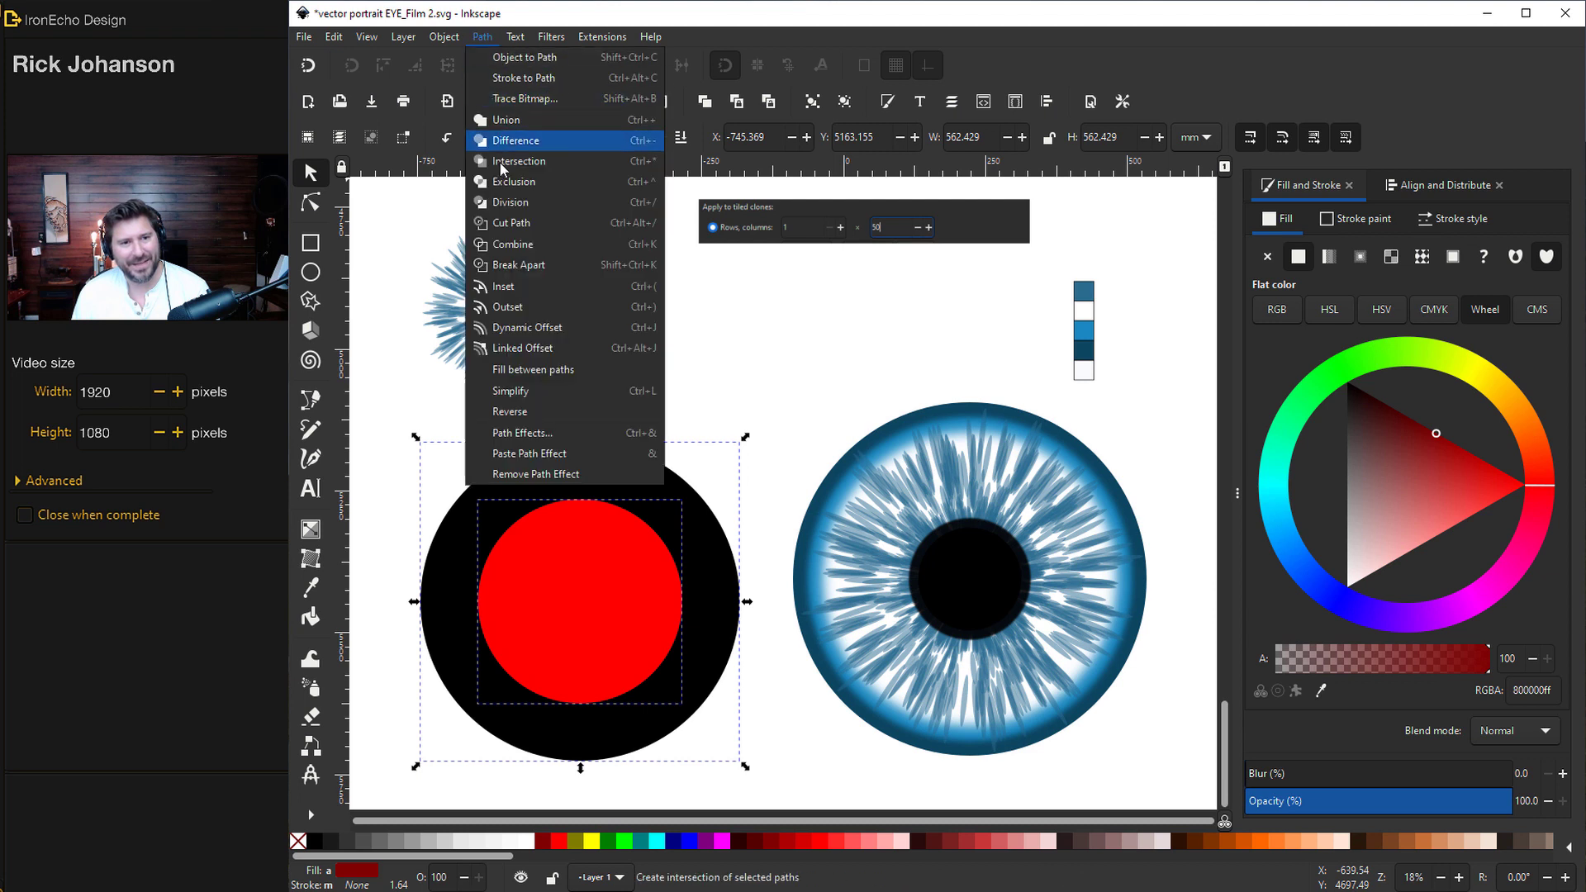
left_click(504, 135)
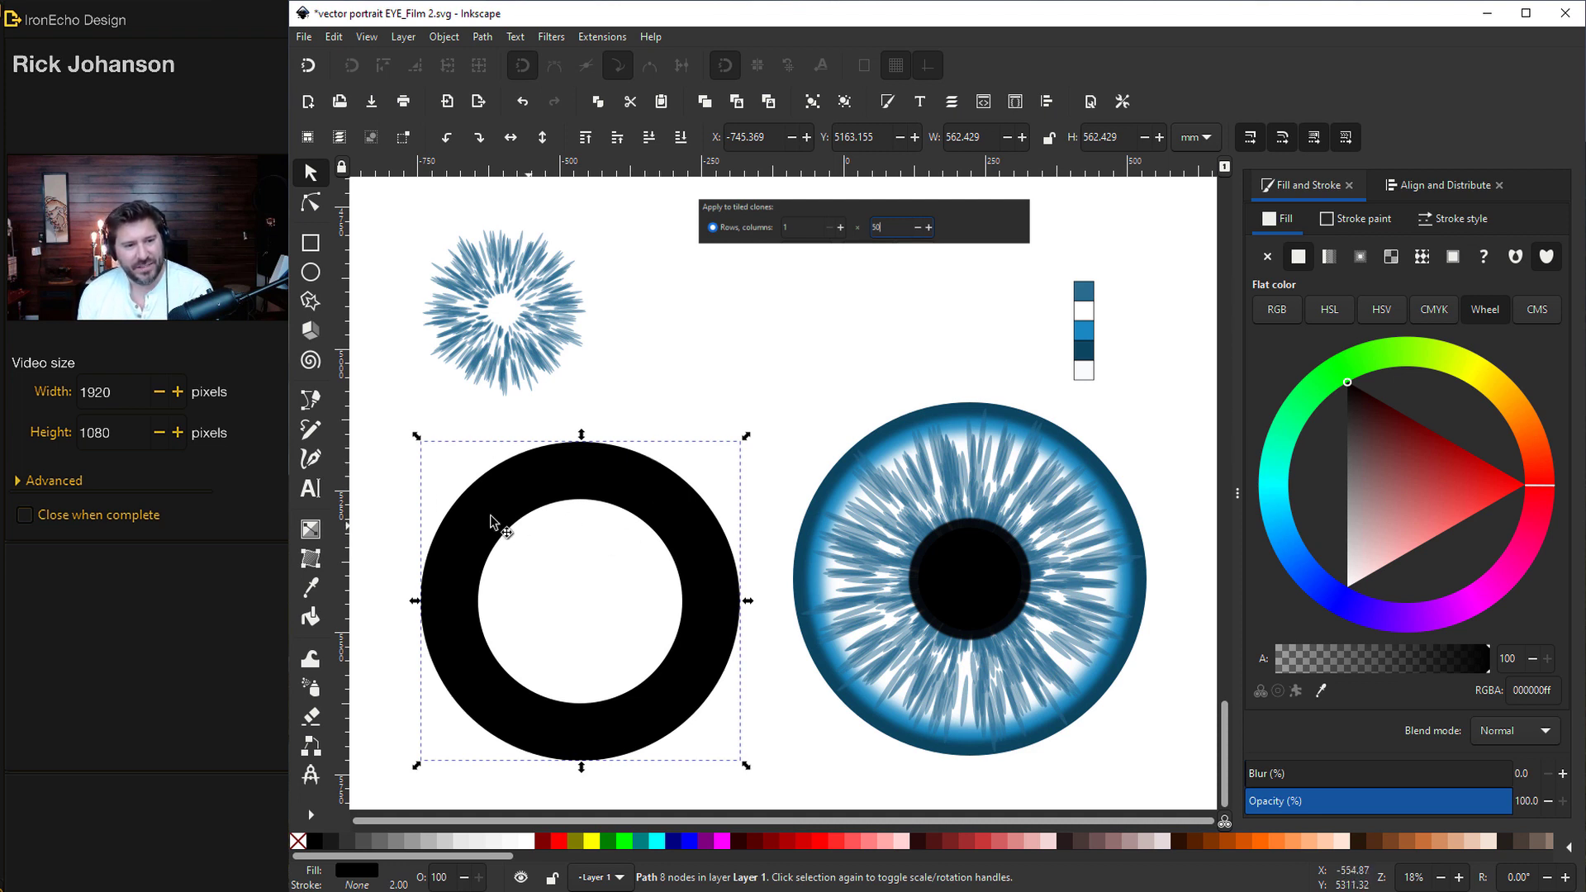
Step: Draw a closed four-sided shape with the Pen tool, about 277 mm wide, across the upper-right part of the black ring
left_click(308, 403)
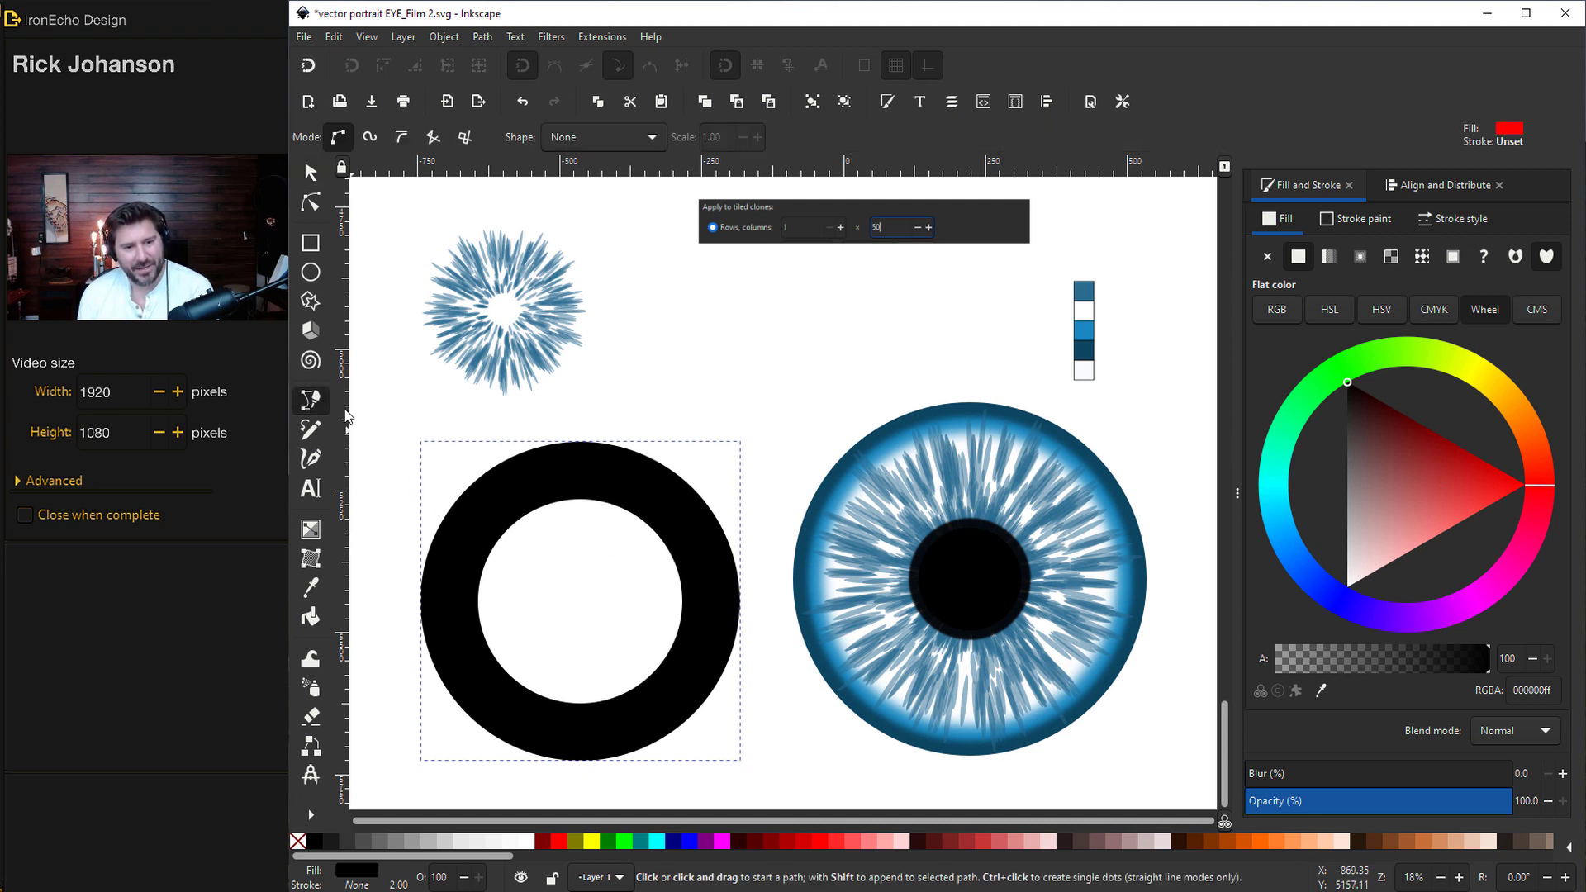
left_click(604, 527)
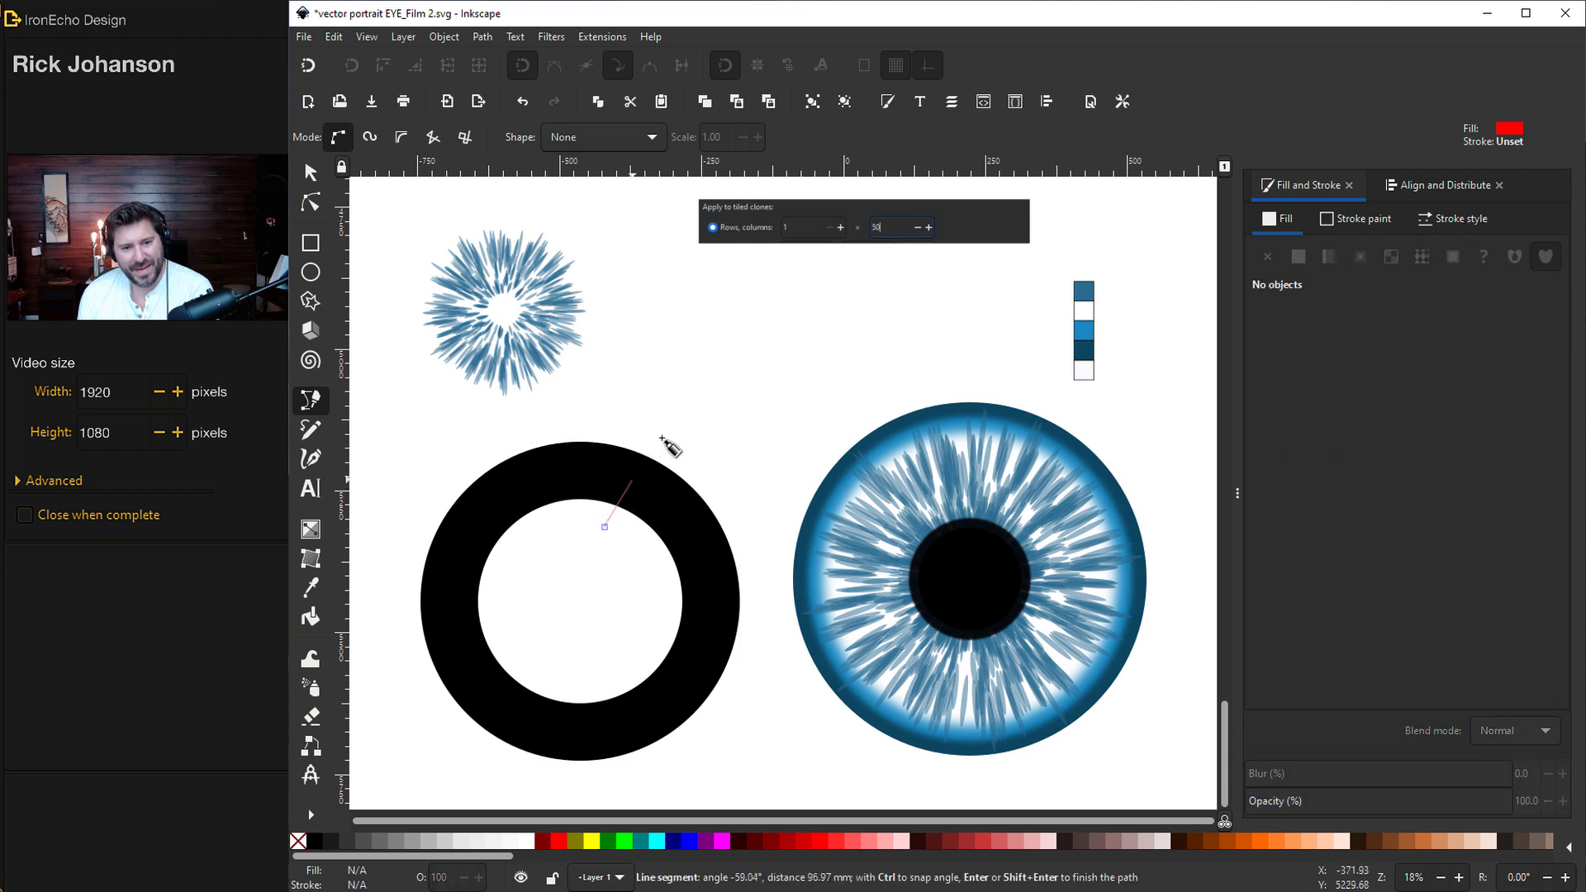
left_click(667, 427)
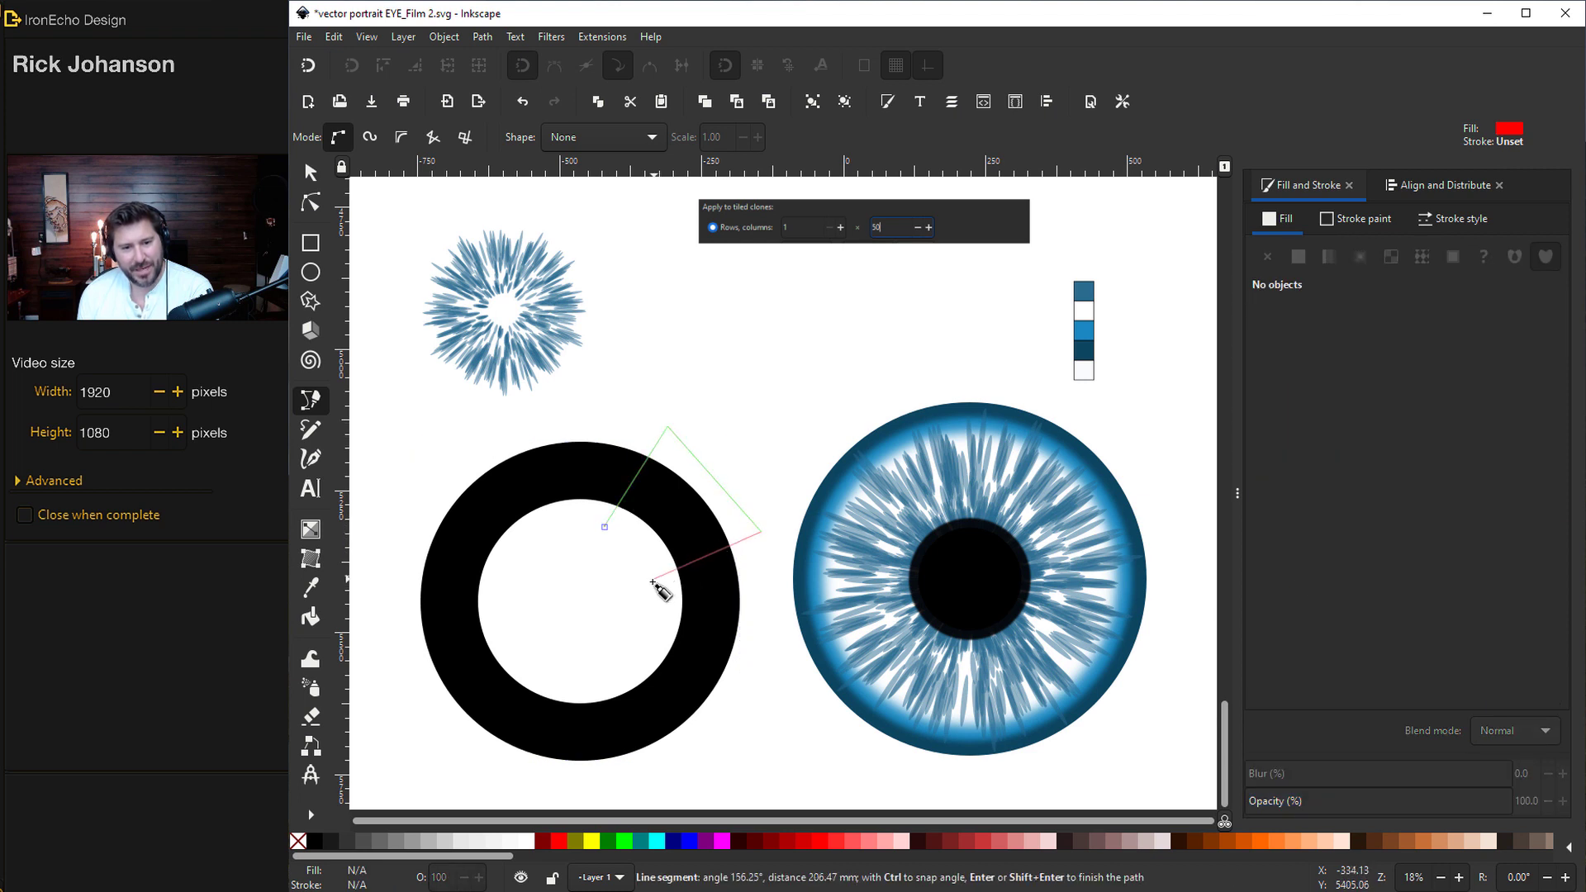
left_click(652, 581)
left_click(605, 527)
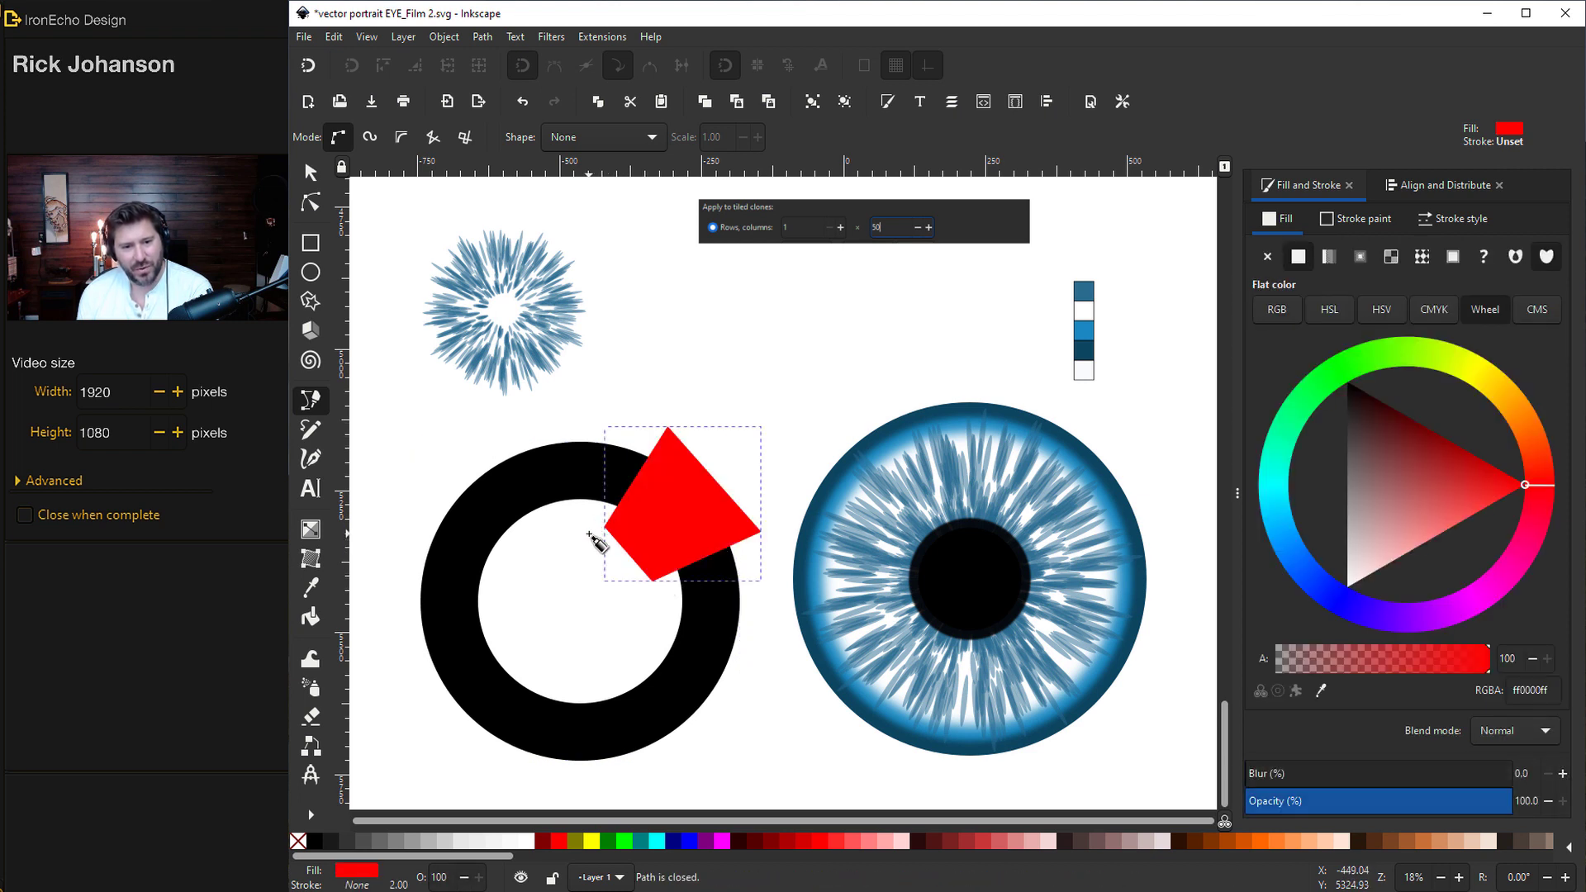
Step: Draw a narrow closed four-sided shape about 169 by 98 mm across the black ring, just below the larger red shape
left_click(662, 588)
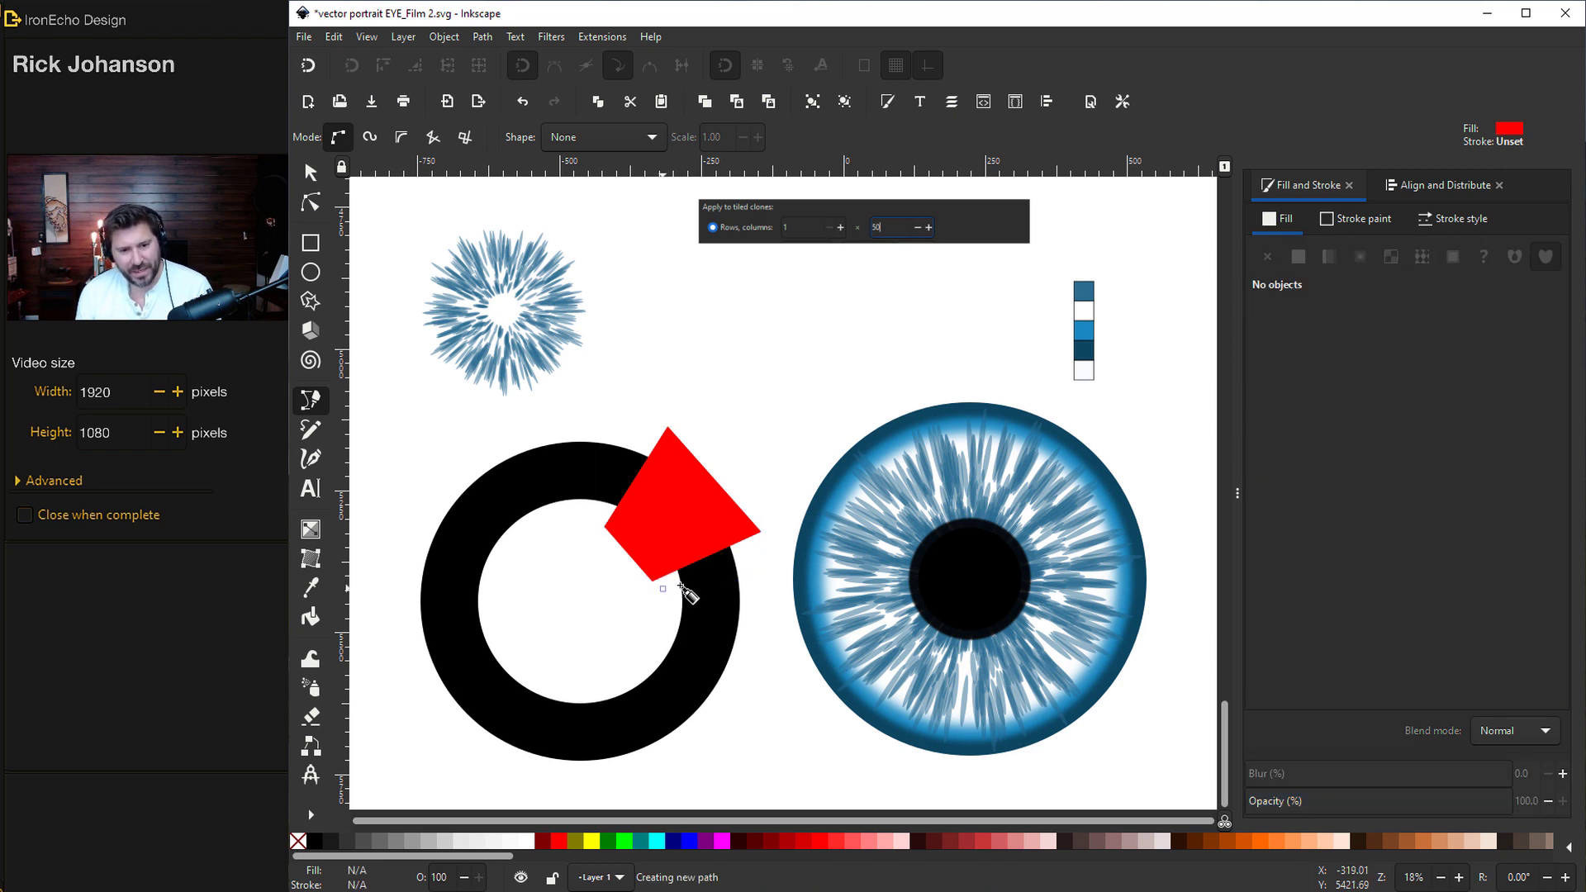
left_click(753, 558)
left_click(758, 588)
left_click(667, 609)
left_click(662, 588)
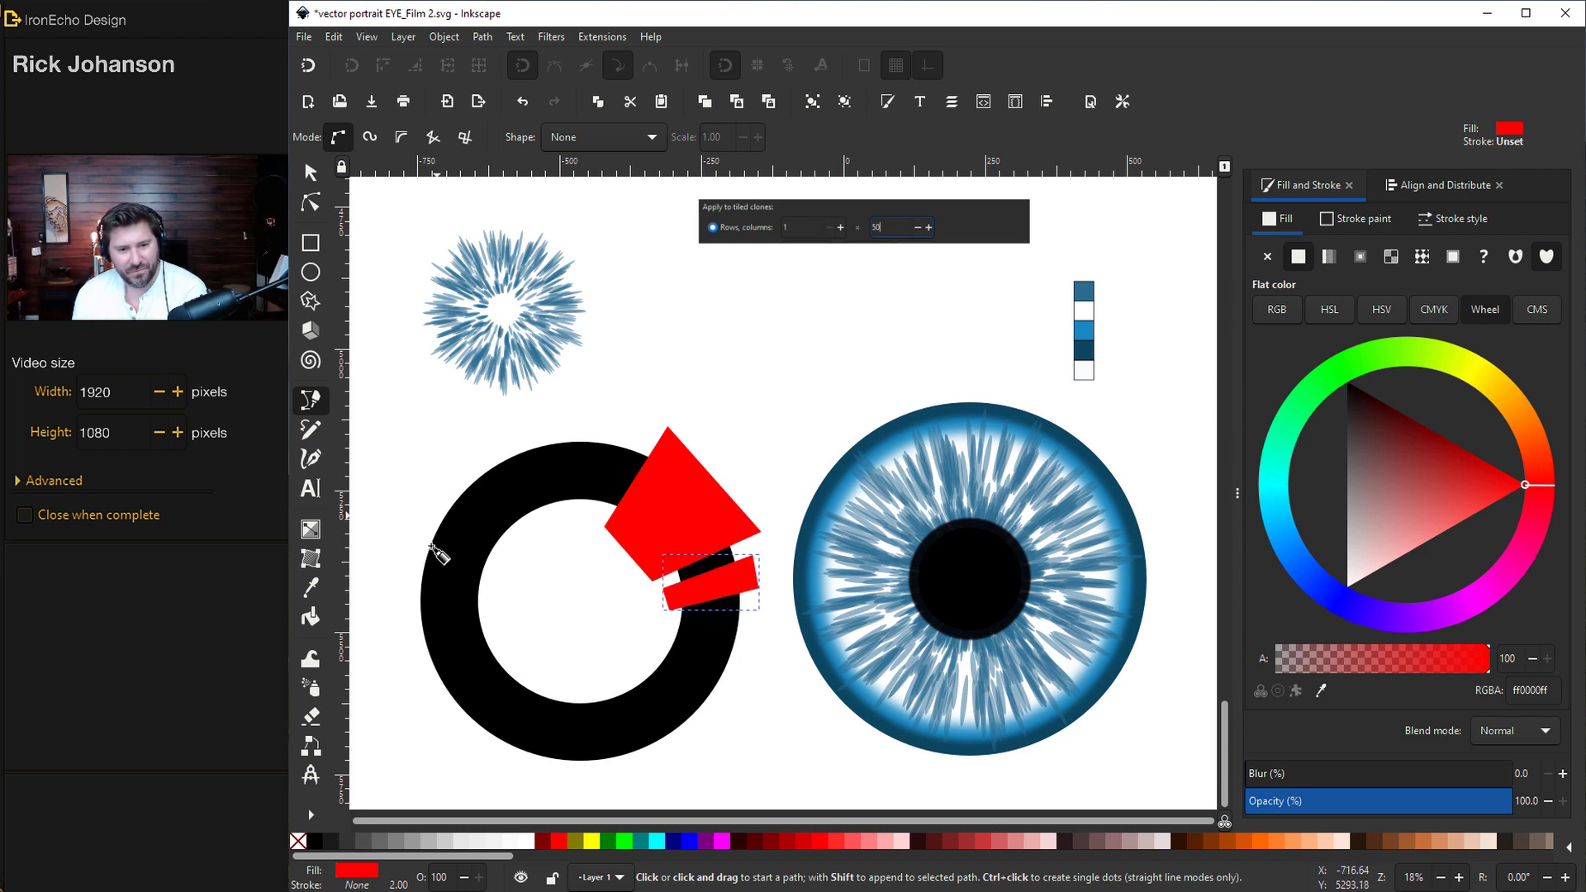
Step: Select both red four-sided shapes and merge them into one path with Combine
left_click(312, 173)
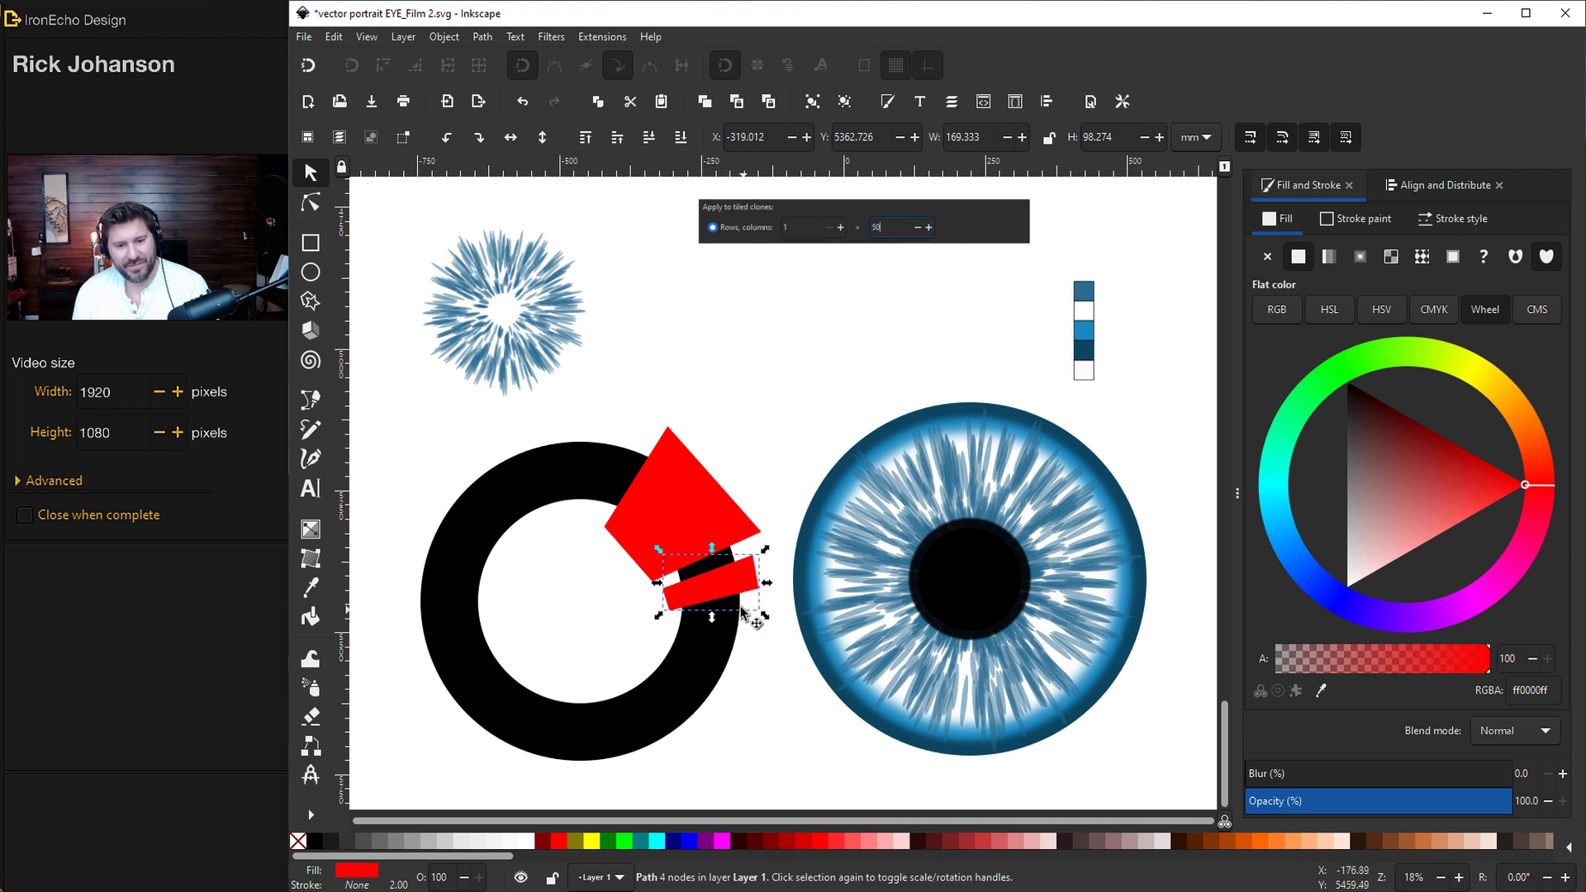
left_click(692, 501, "shift")
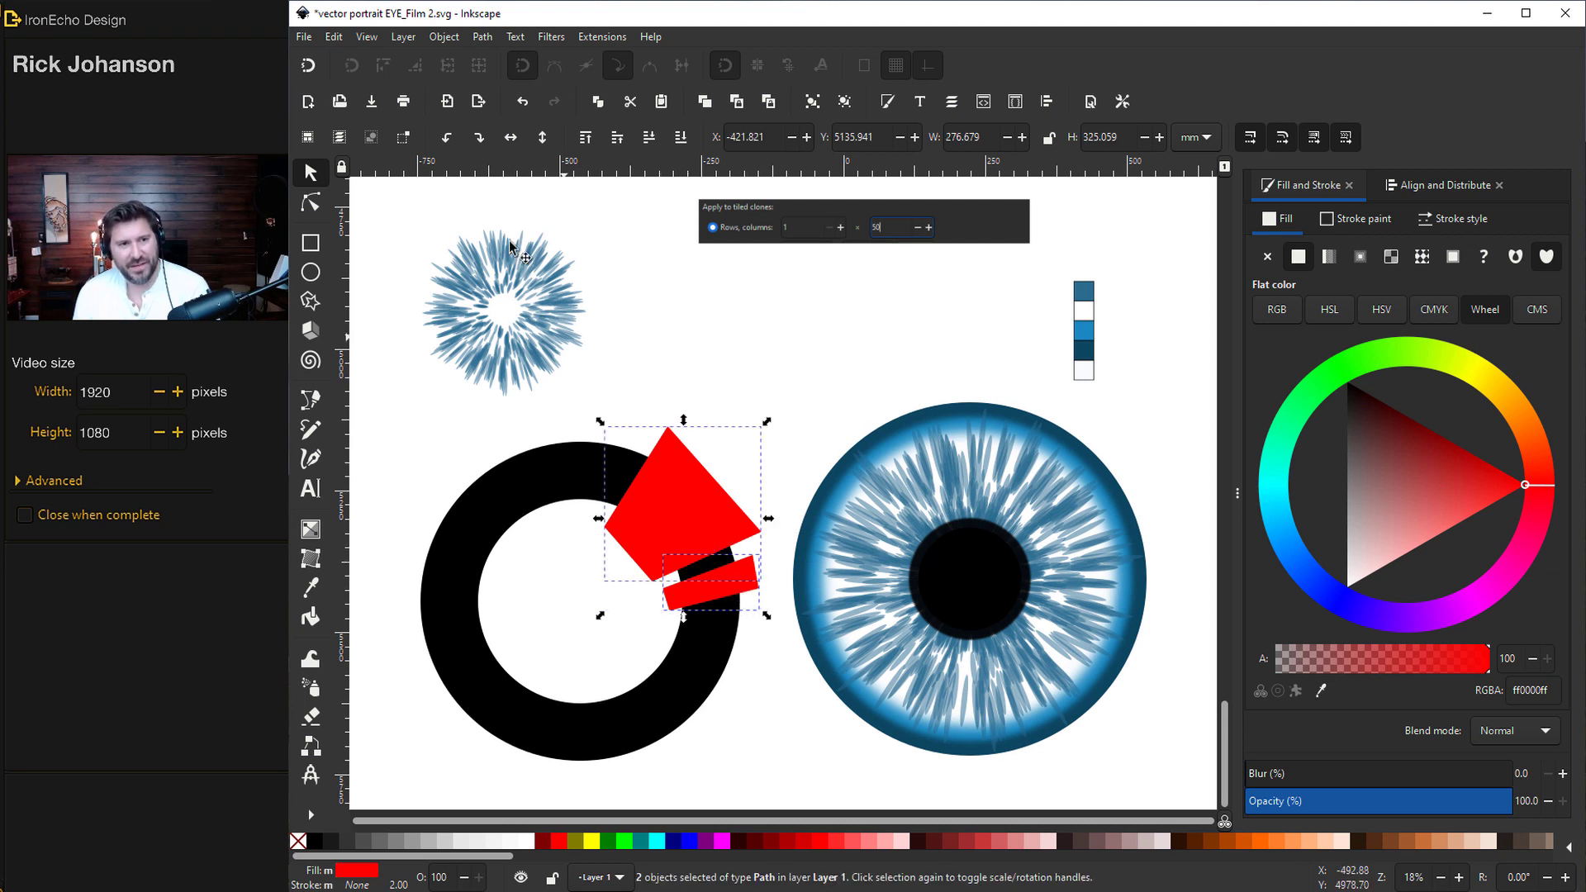
left_click(490, 39)
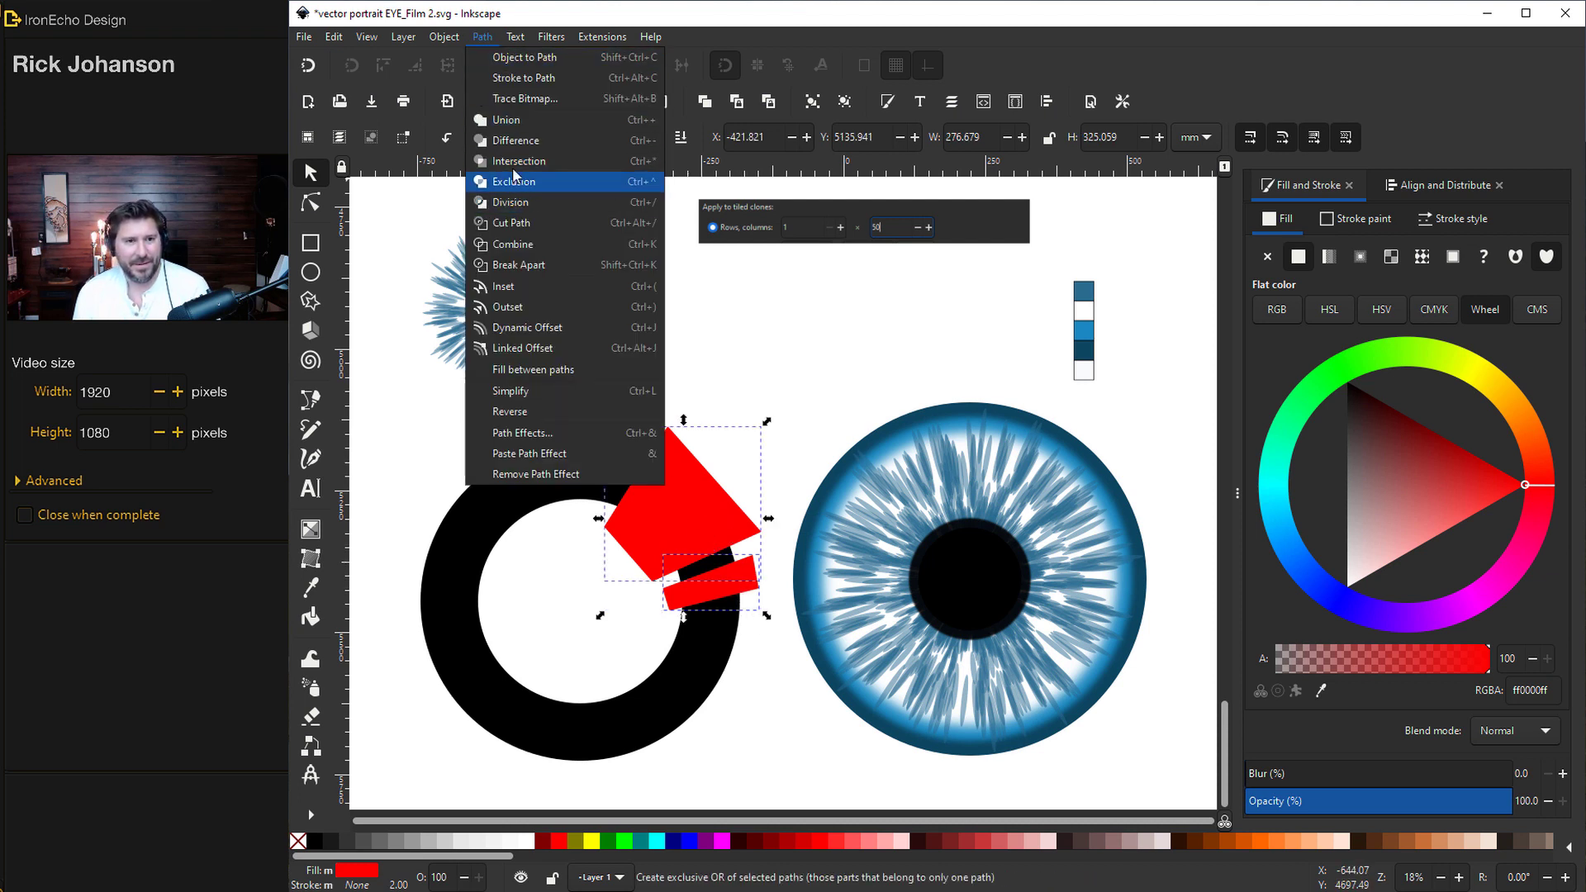
left_click(516, 243)
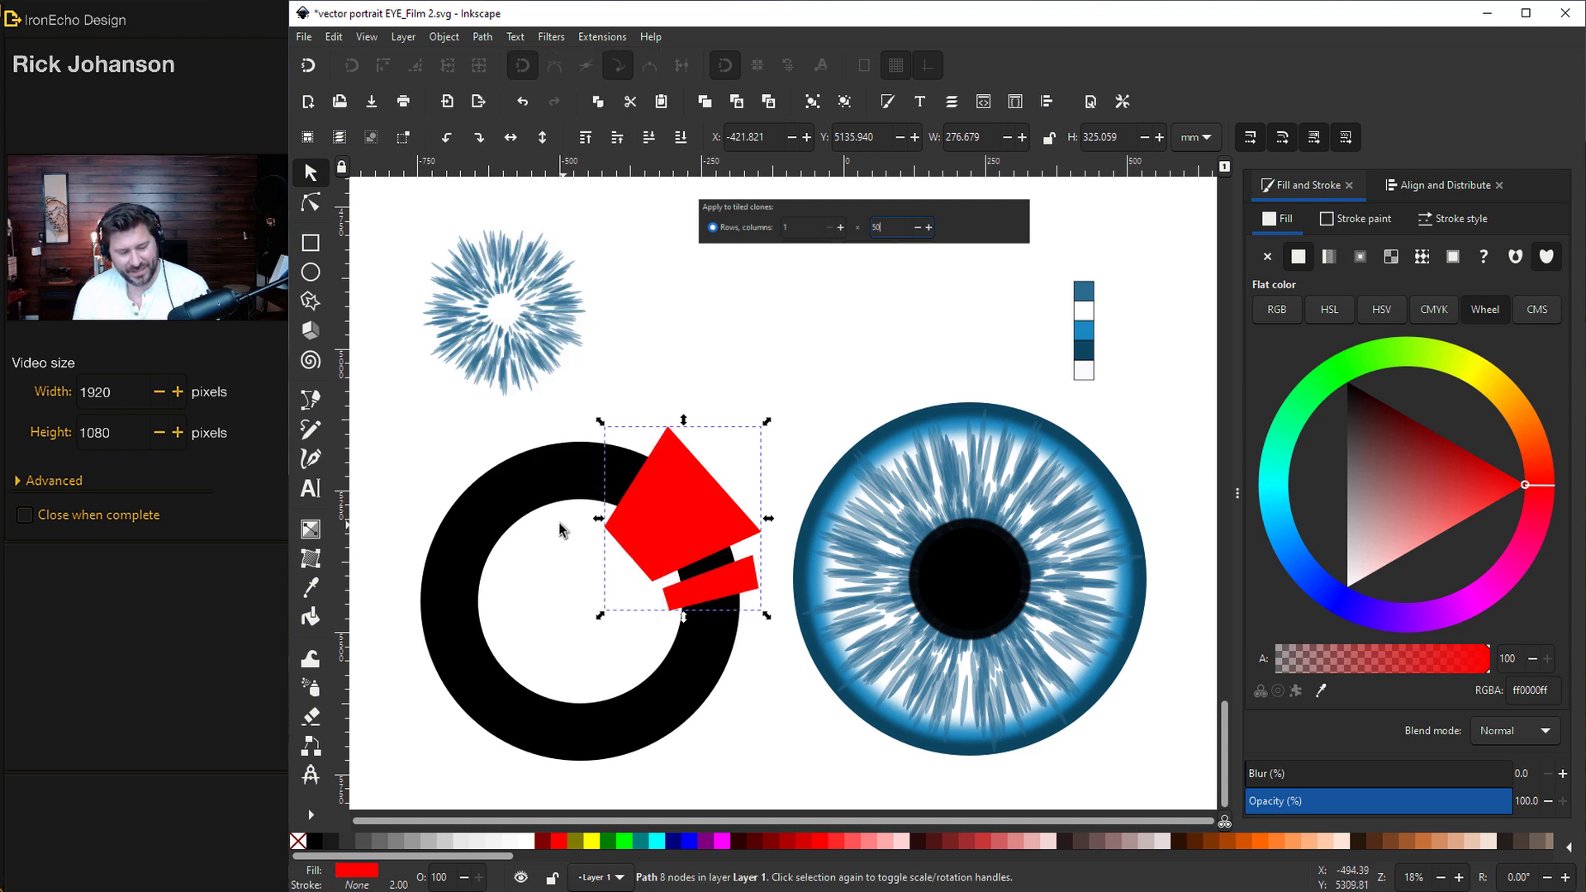
Step: Intersect the combined red shape with the black ring to leave two curved reflection segments
left_click(527, 488, "shift")
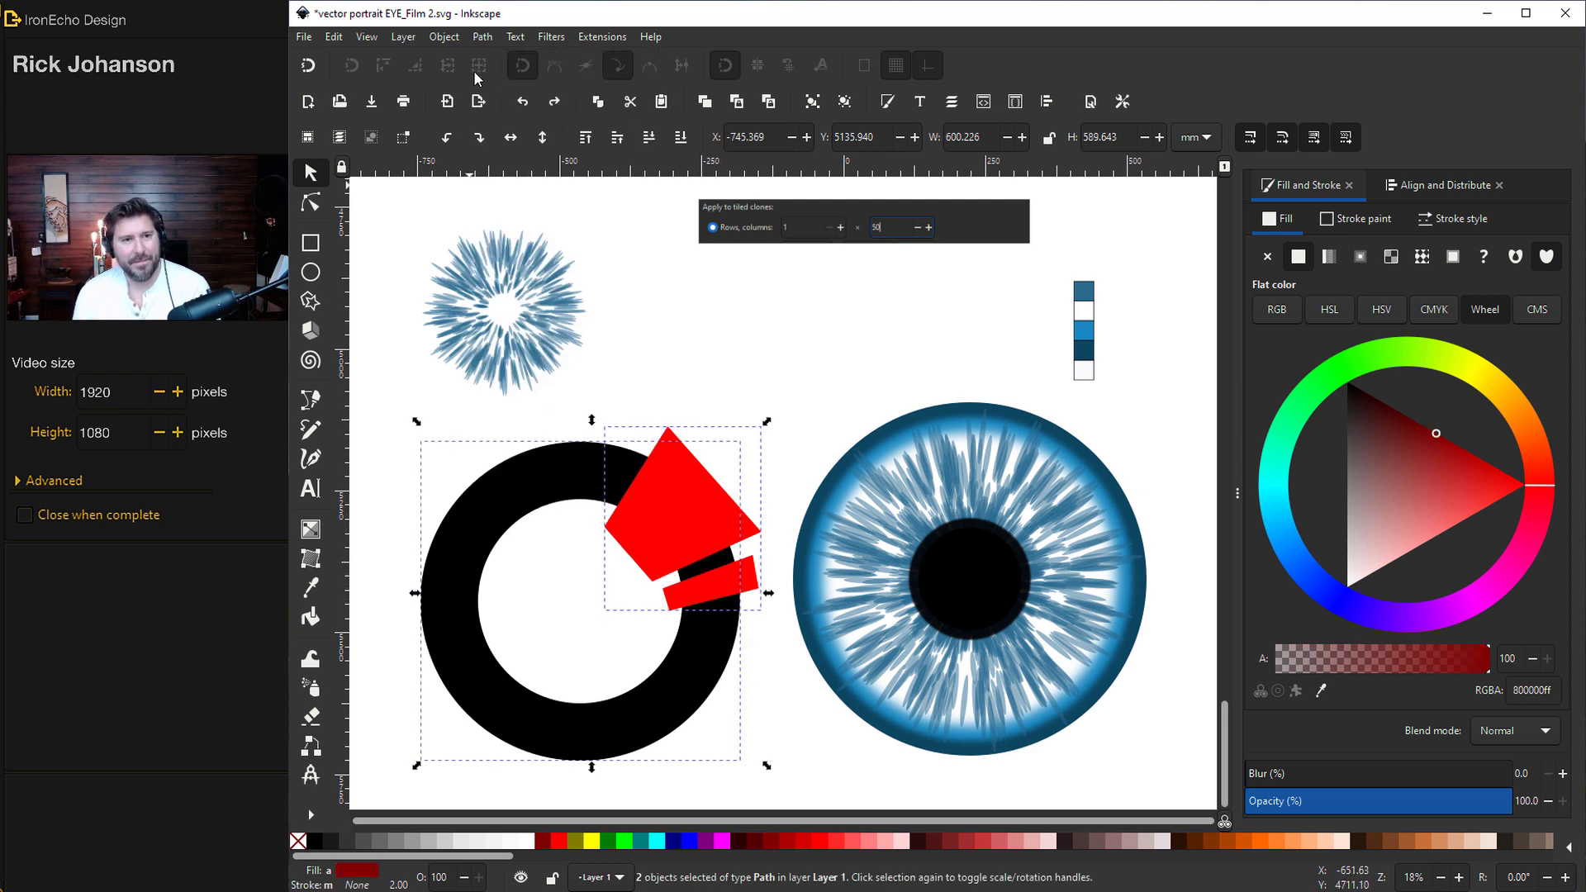
left_click(482, 38)
left_click(519, 161)
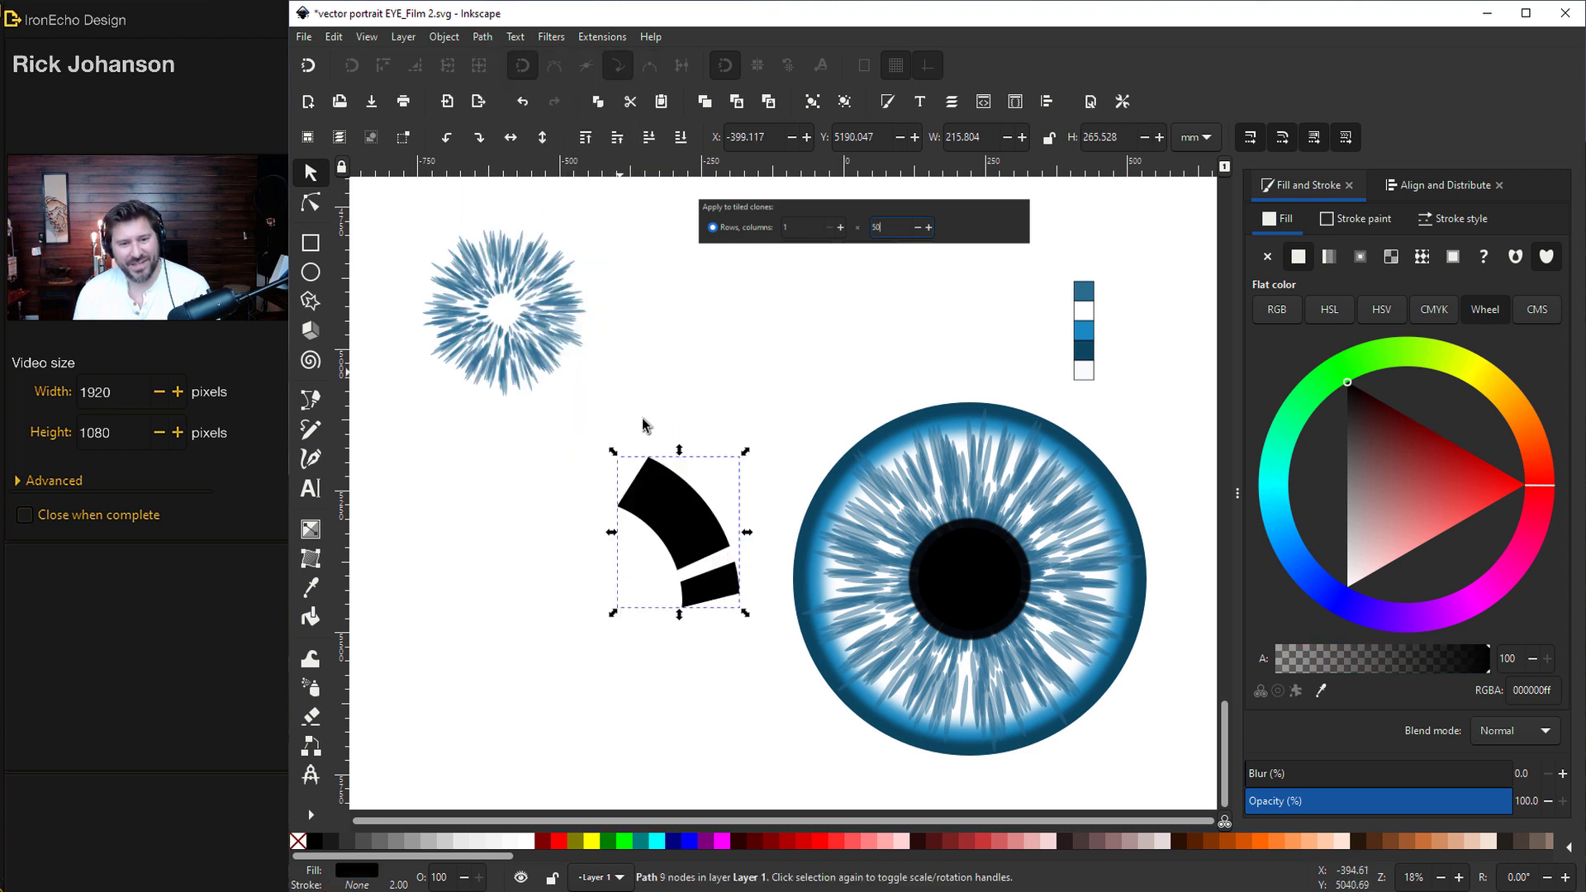
Step: Move the curved segments slightly up and right and fill them with the pale eef2f7 colour picked from the lowest palette swatch
left_click_drag(684, 526, 707, 484)
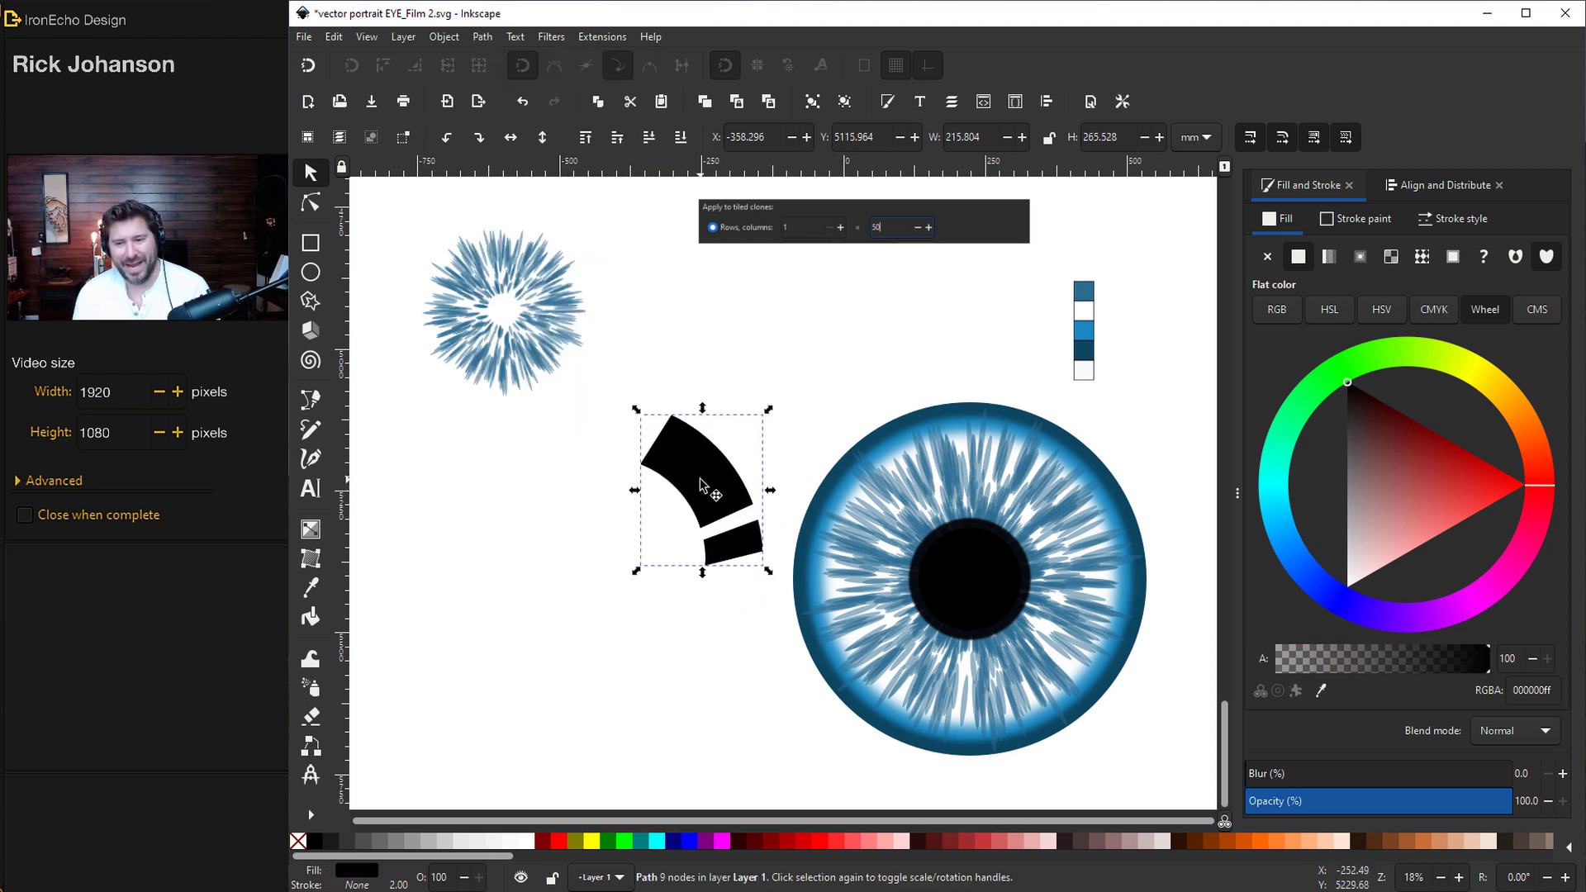
left_click(1320, 690)
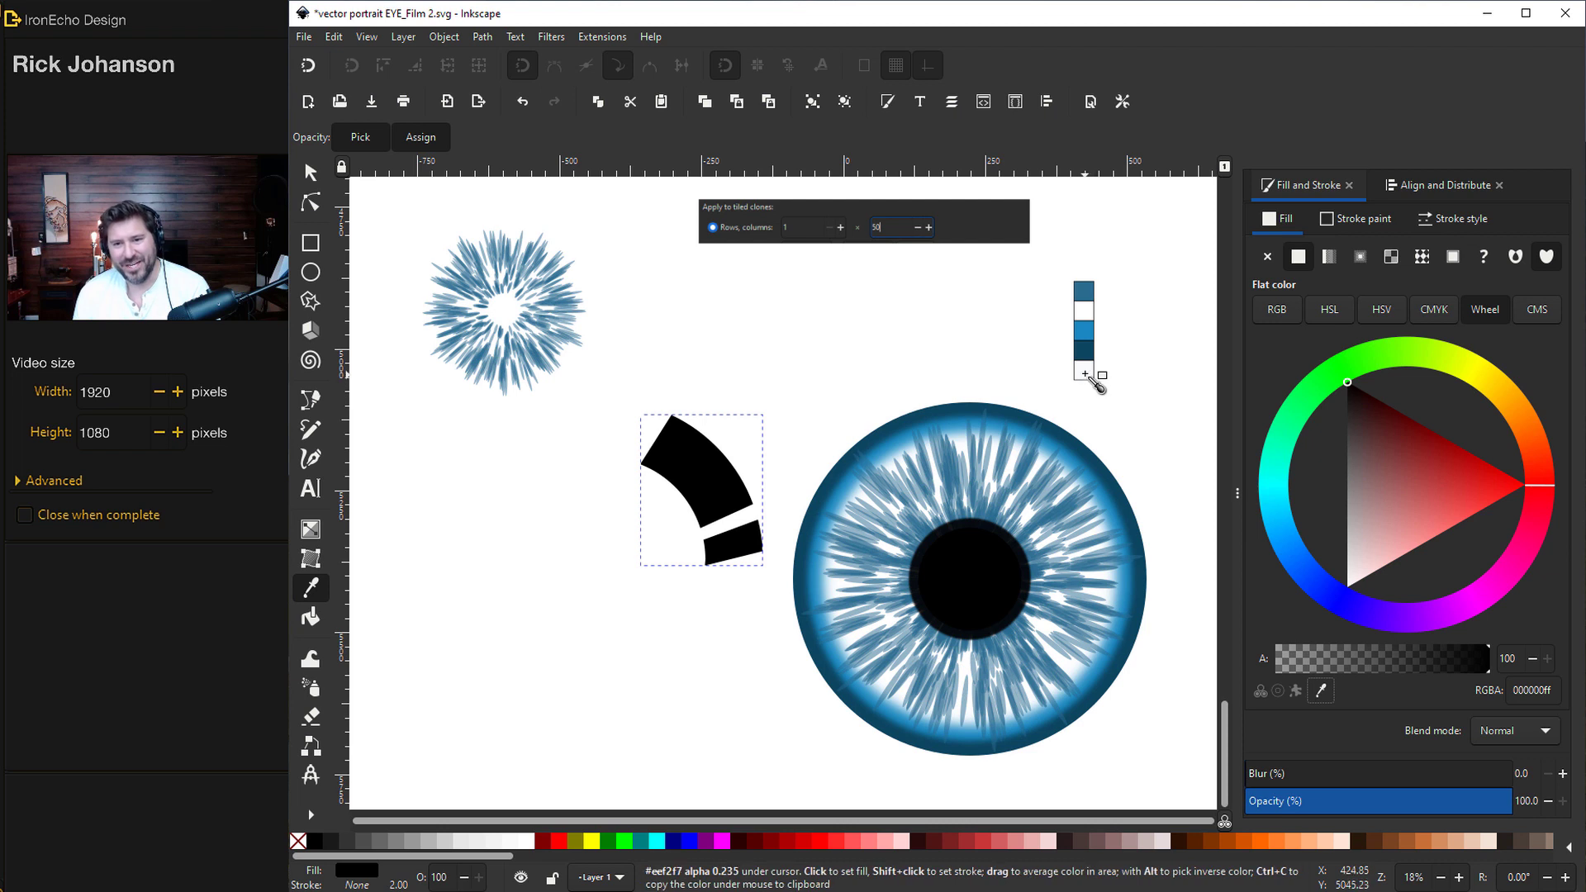
left_click(1085, 374)
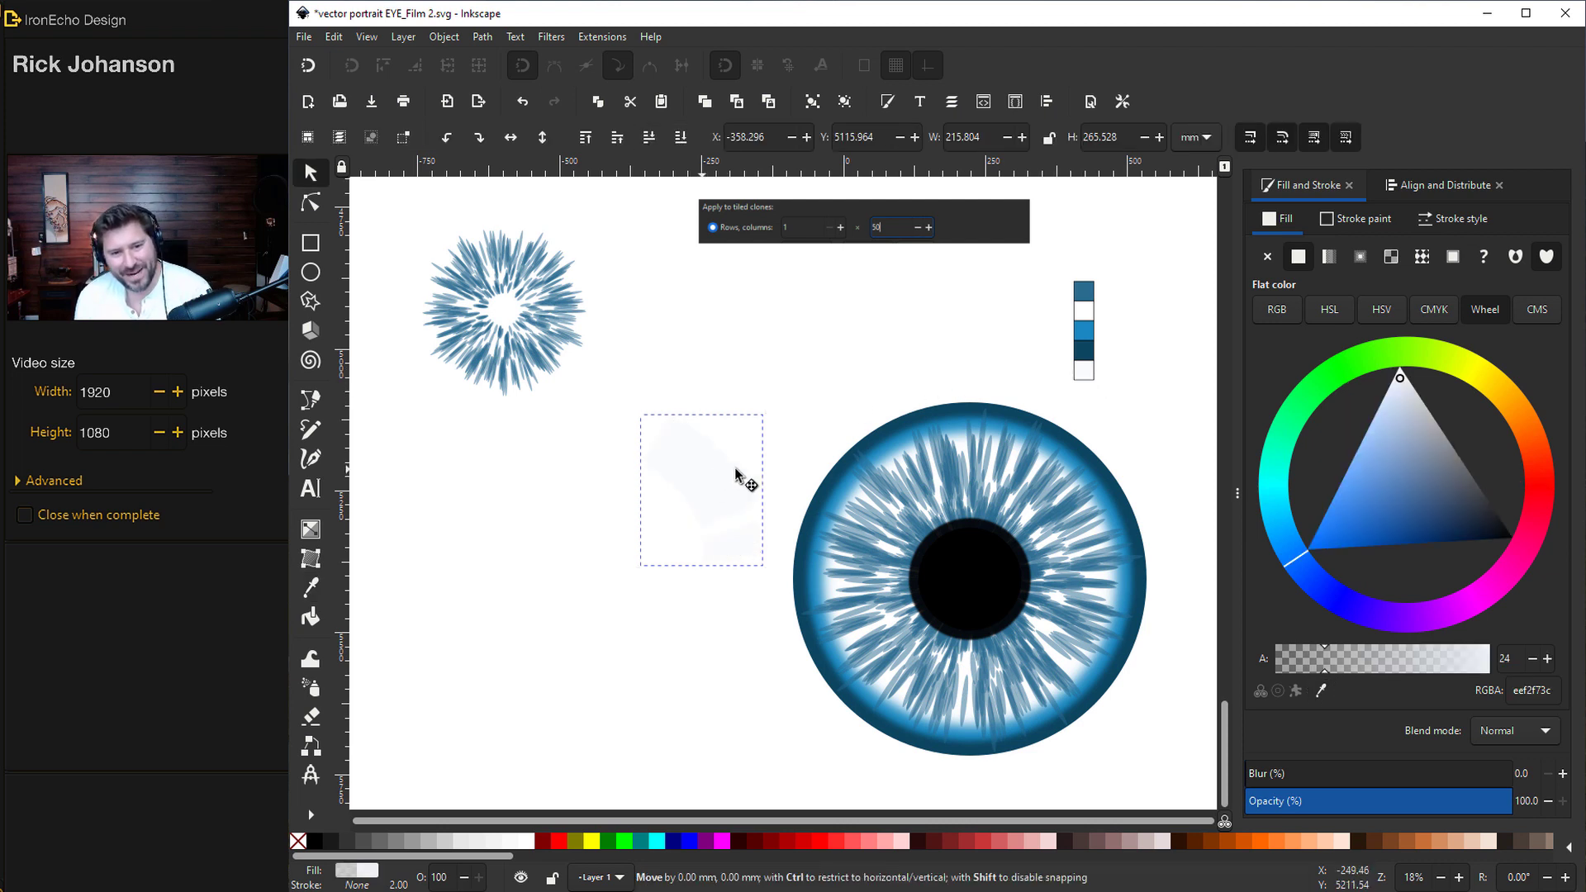
Step: Place the pale reflection segments over the iris at the pupil's upper right and raise their fill alpha to about 76
left_click_drag(735, 473, 1070, 512)
mouse_move(1320, 664)
left_mouse_down()
mouse_move(1469, 670)
mouse_move(1428, 673)
left_mouse_up()
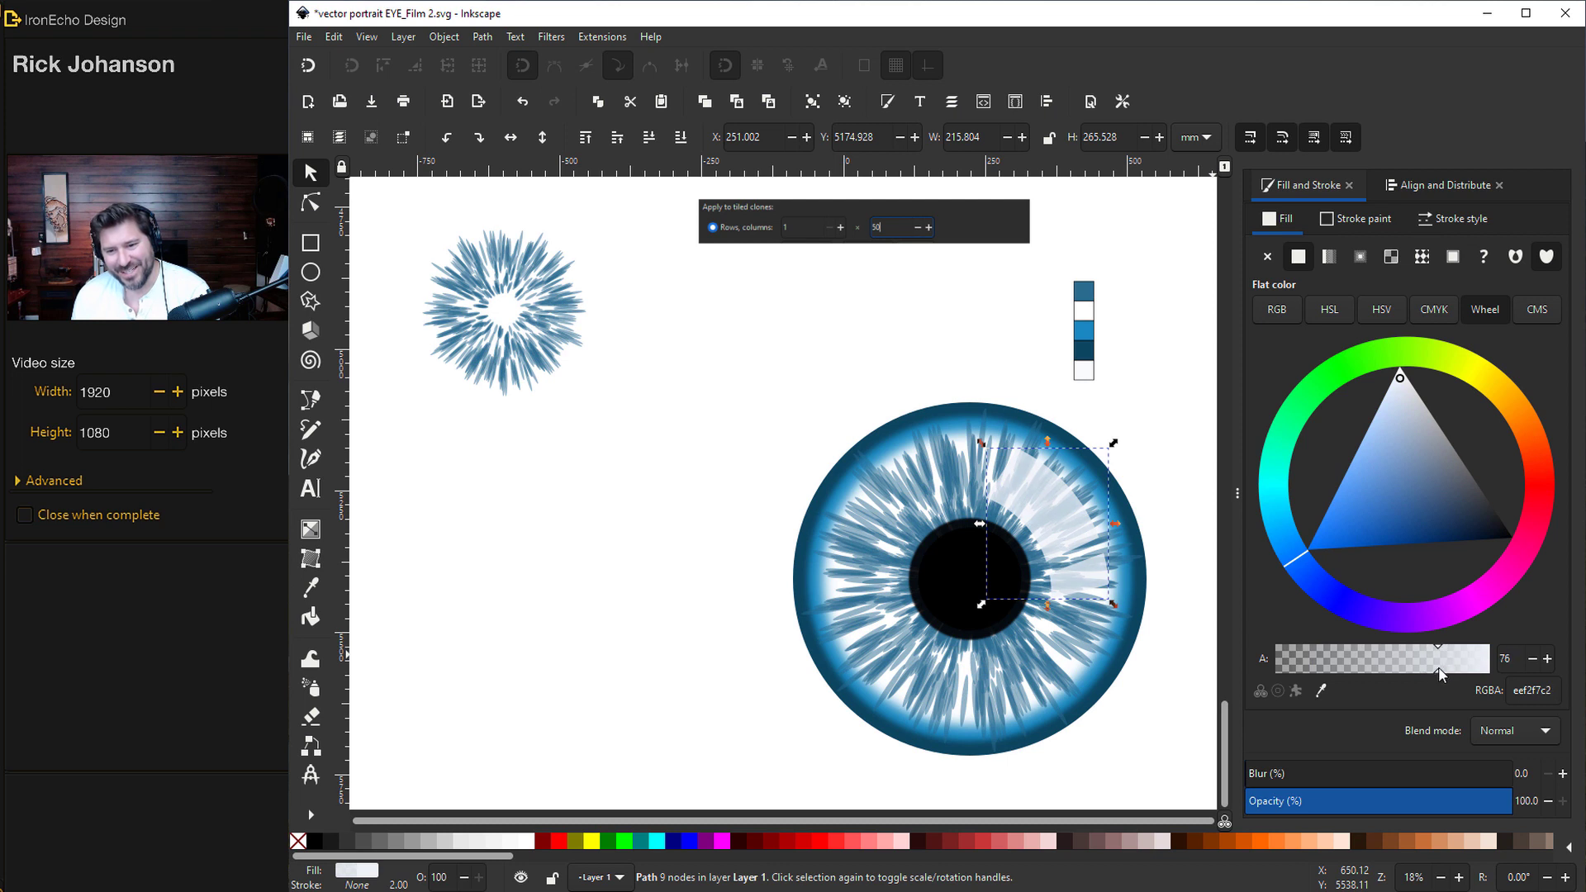
left_click(632, 464)
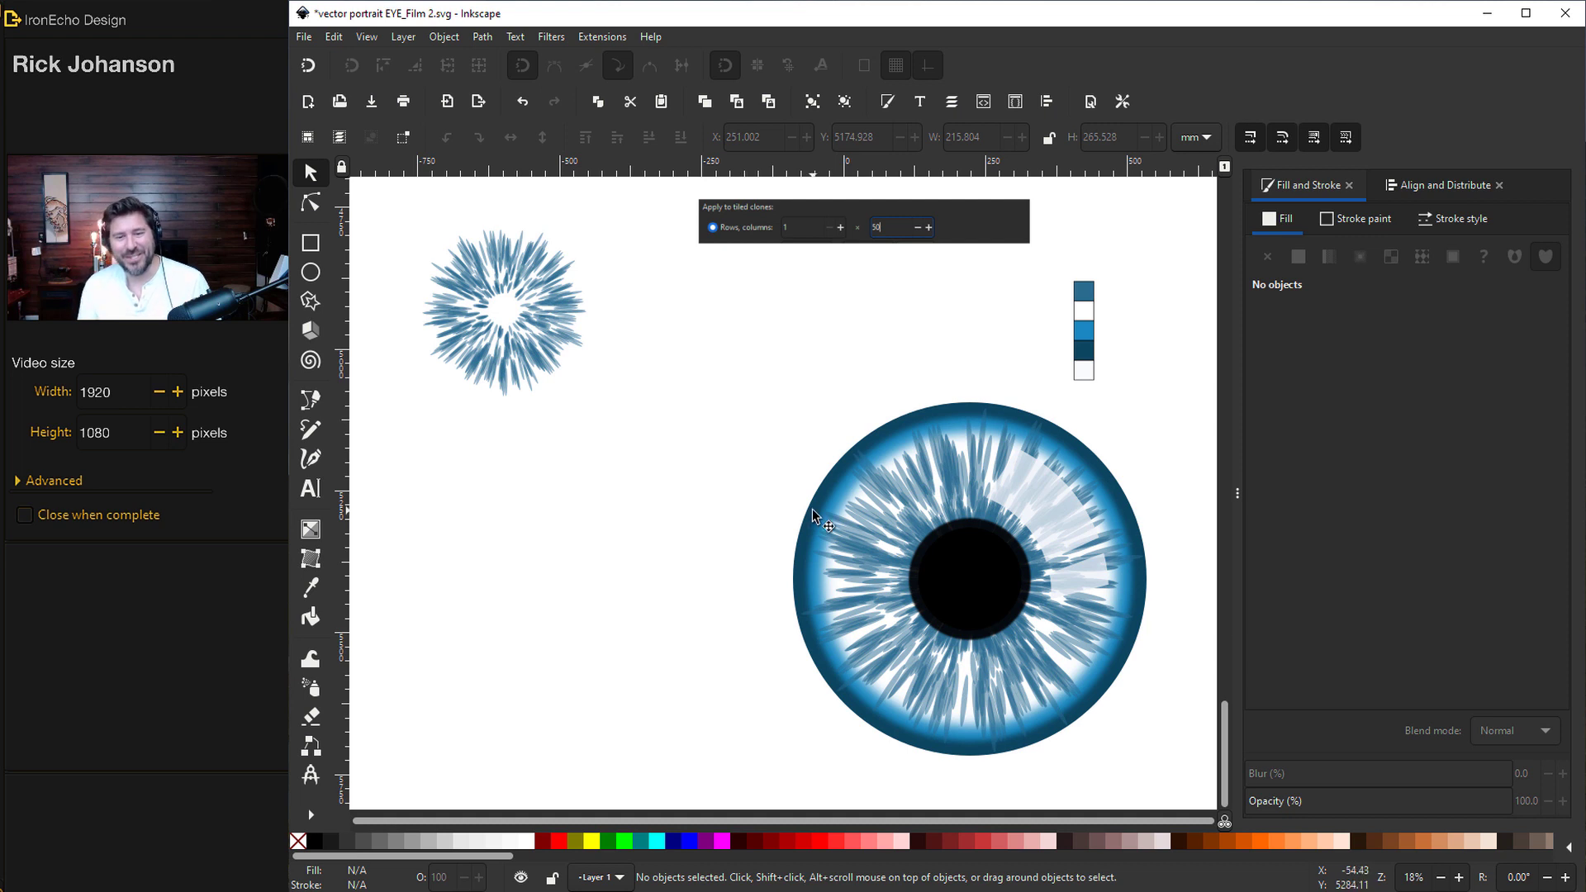
Step: Group all parts of the eye and place a duplicate of the group about 773 mm to the right of the original
left_click_drag(679, 380, 1188, 781)
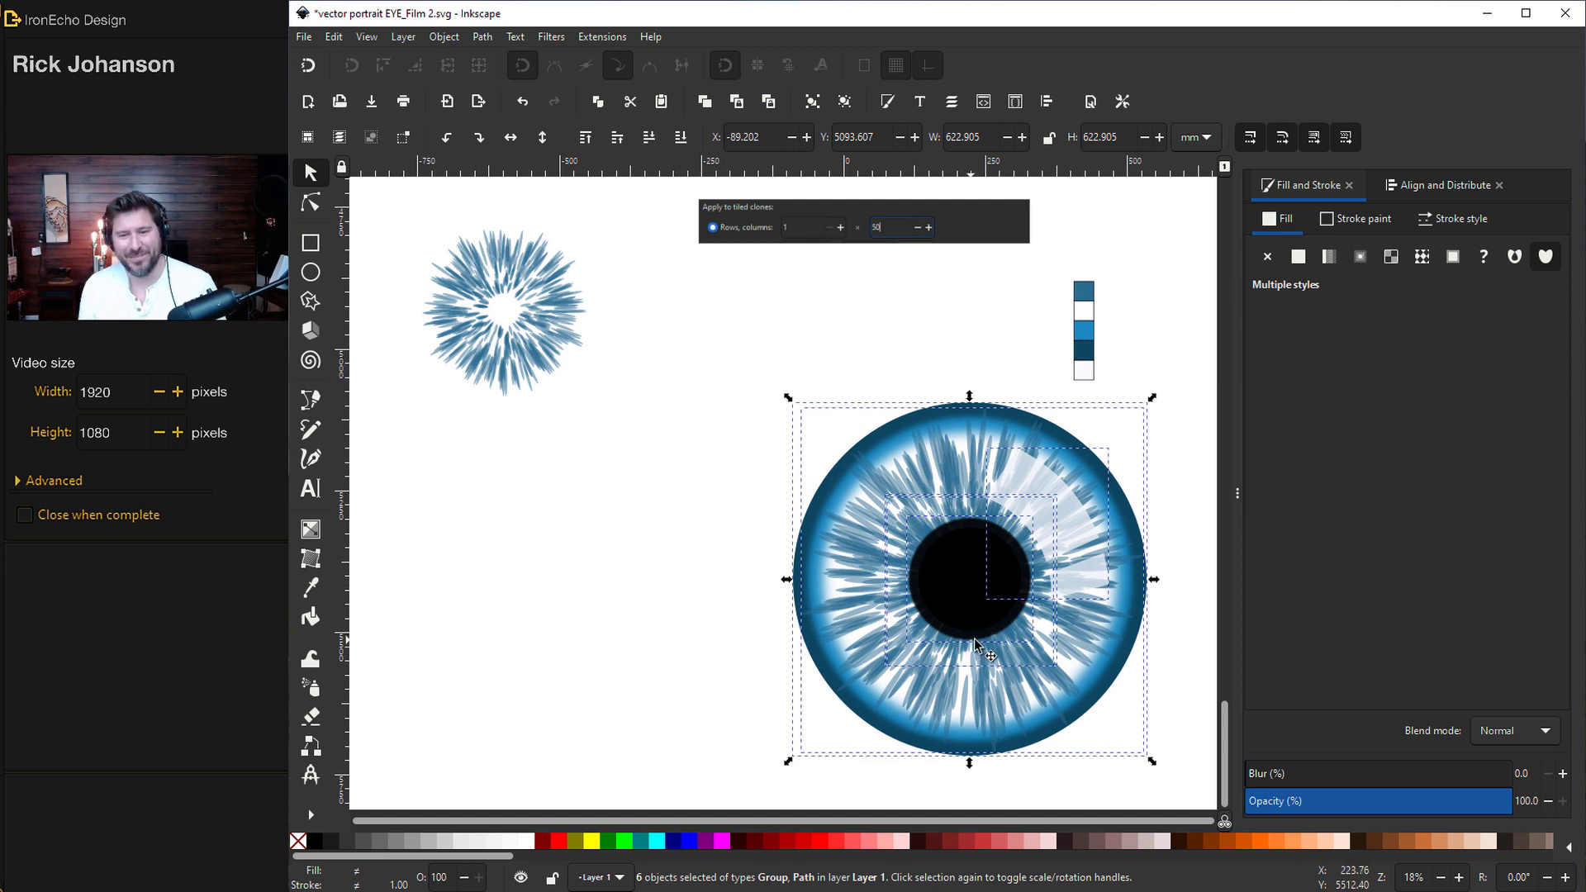
key("ctrl+g")
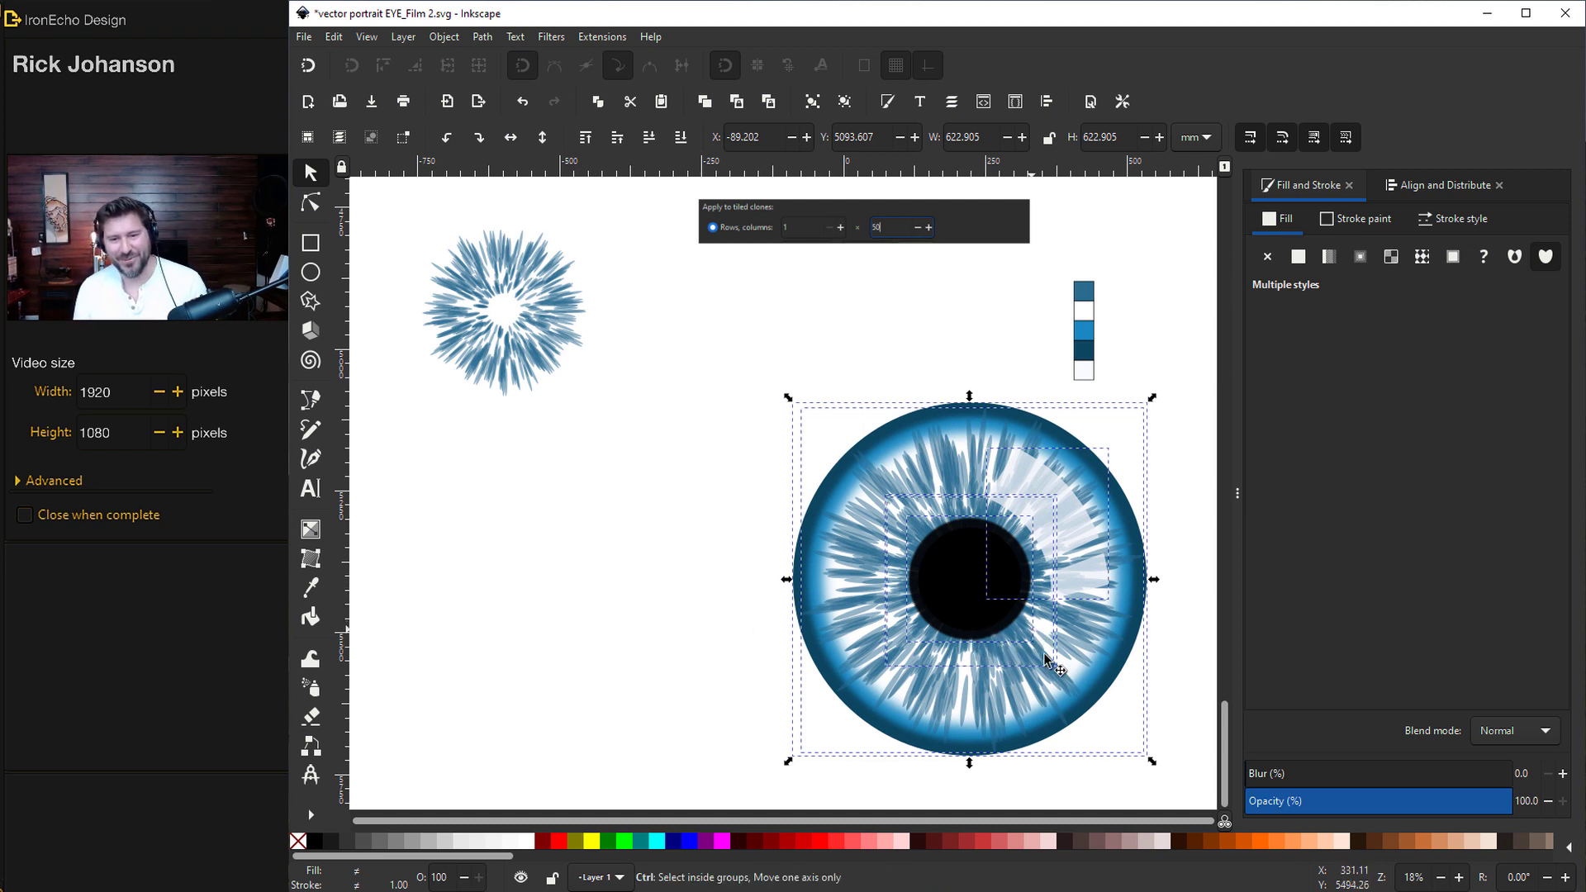
mouse_move(1032, 674)
left_mouse_down()
mouse_move(657, 673)
mouse_move(864, 646)
mouse_move(1085, 651)
mouse_move(1015, 655)
left_mouse_up()
key("ctrl+d")
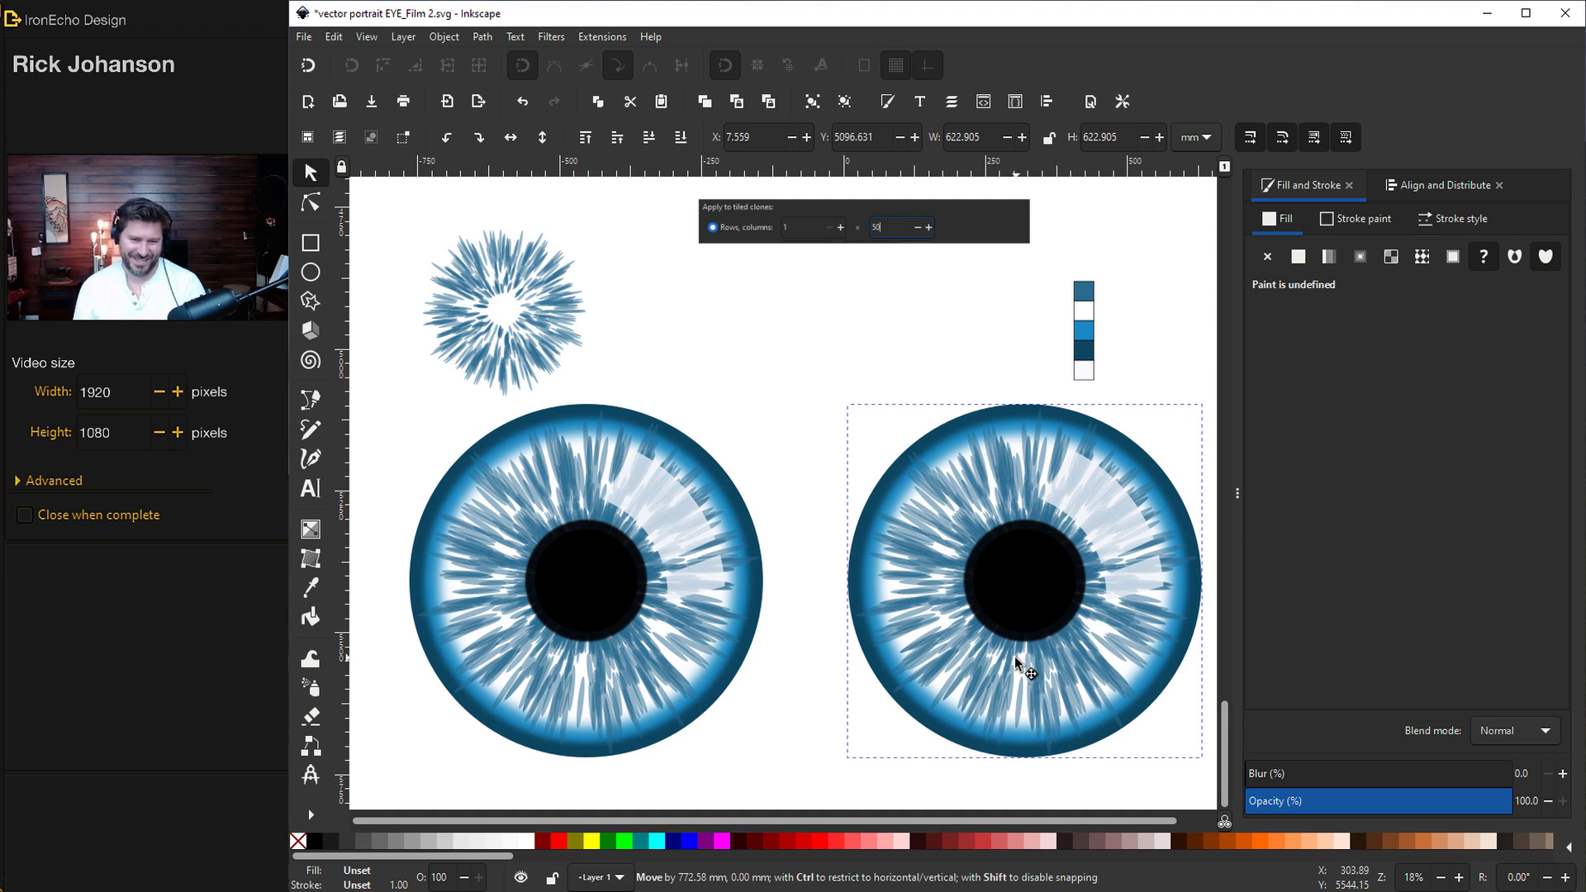
left_click(798, 373)
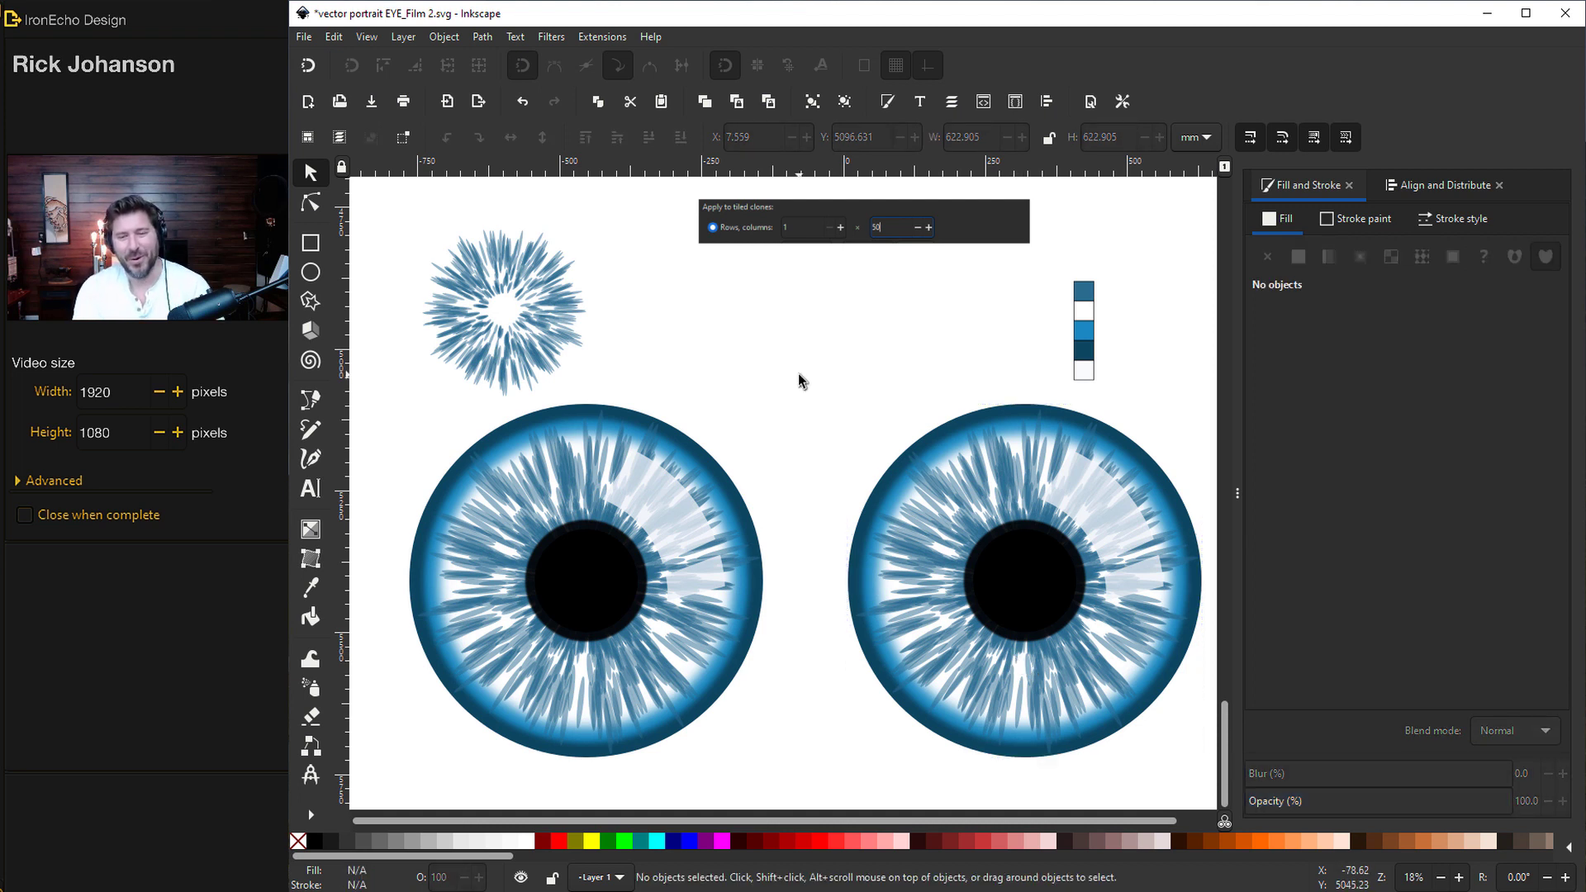